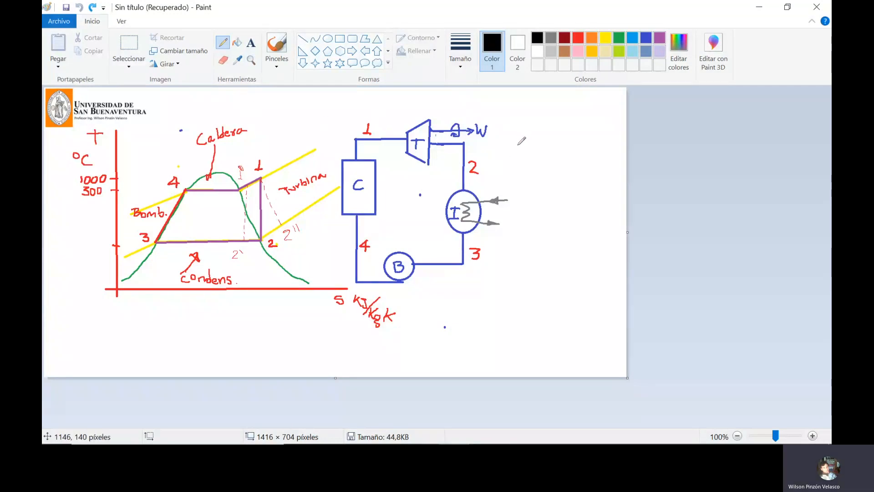
left_click_drag(531, 135, 561, 130)
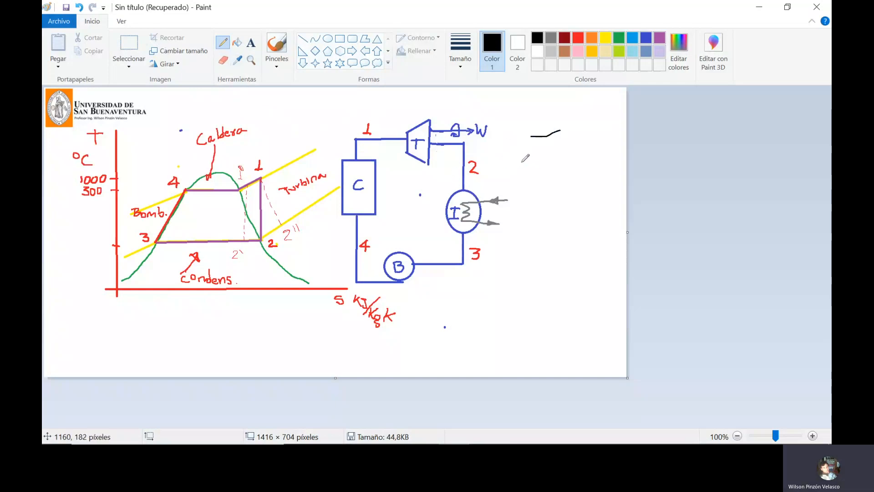
left_click_drag(533, 145, 543, 150)
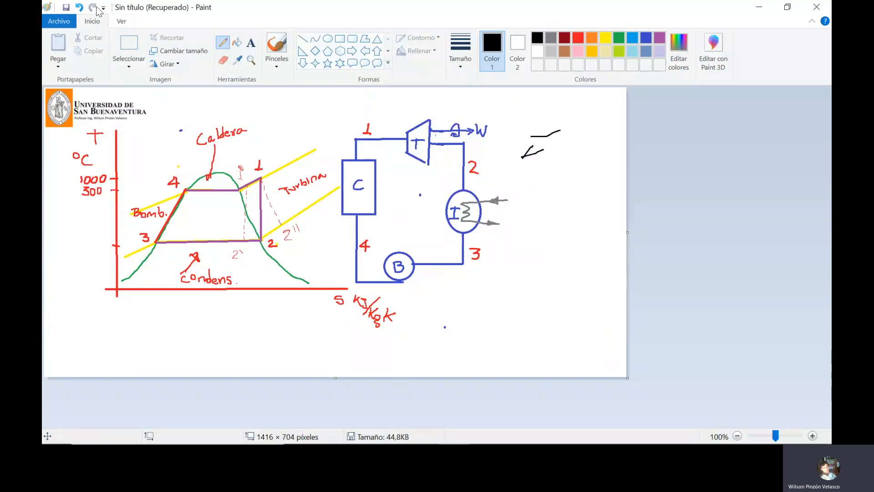
left_click(80, 8)
left_click(80, 8)
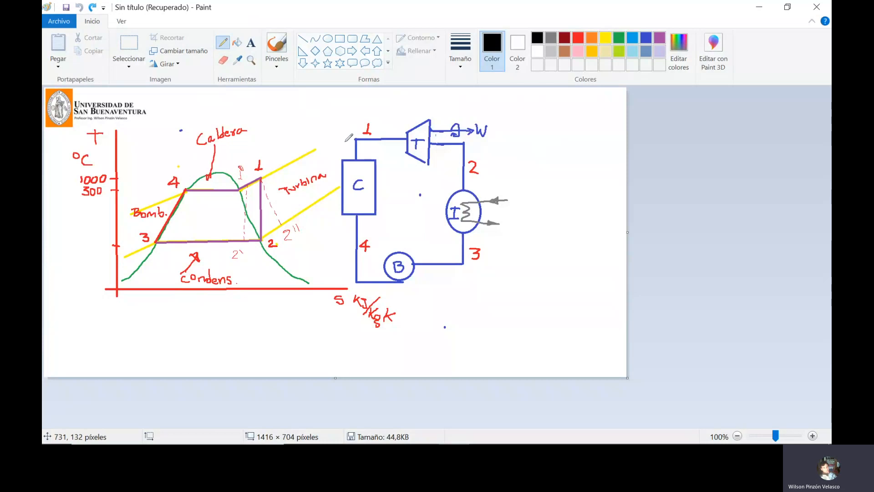
Step: Draw short black pencil marks beside the boiler C, turbine T, condenser I and pump B in the cycle diagram
left_click(382, 197)
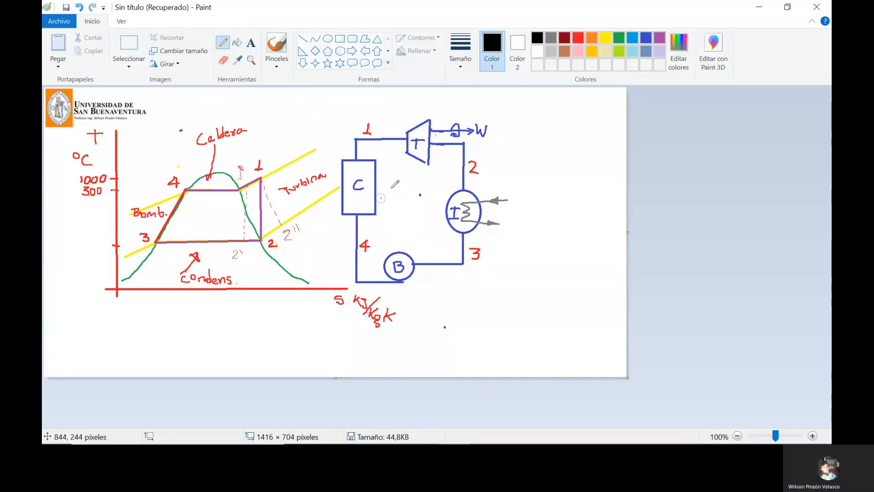
left_click_drag(380, 197, 389, 185)
left_click(439, 105)
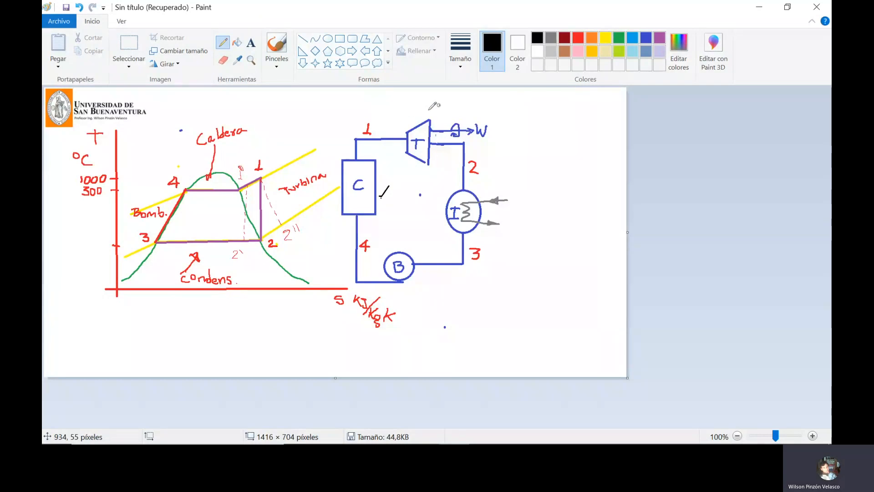
left_click_drag(415, 114, 432, 109)
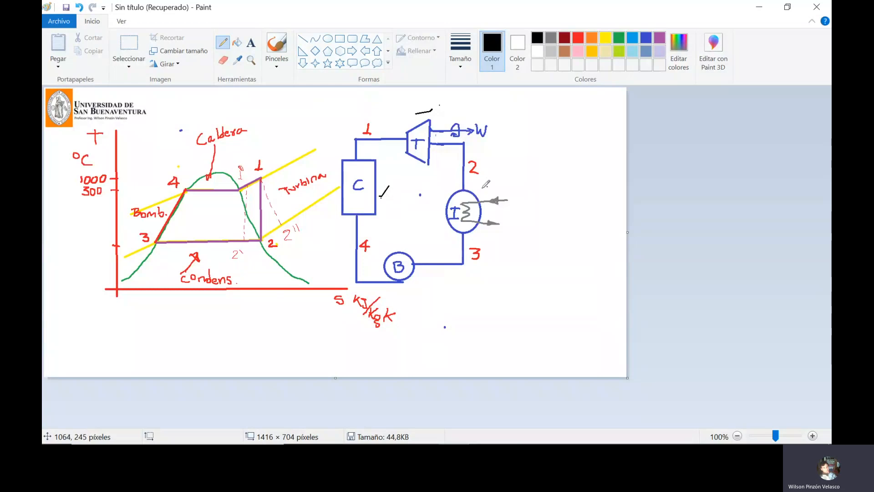
left_click_drag(481, 188, 503, 176)
left_click_drag(412, 252, 426, 240)
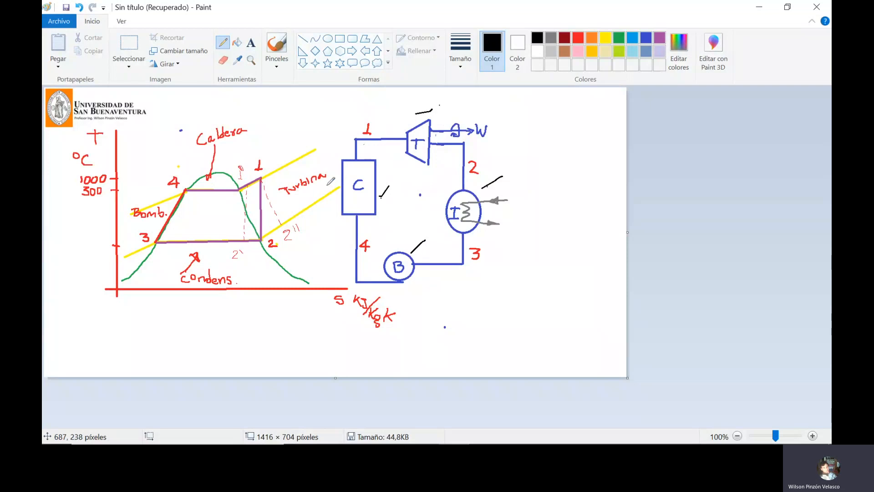
Step: Switch to File Explorer and open the CYCLEPAD folder inside cyclepad_20010611 in Descargas
mouse_move(469, 442)
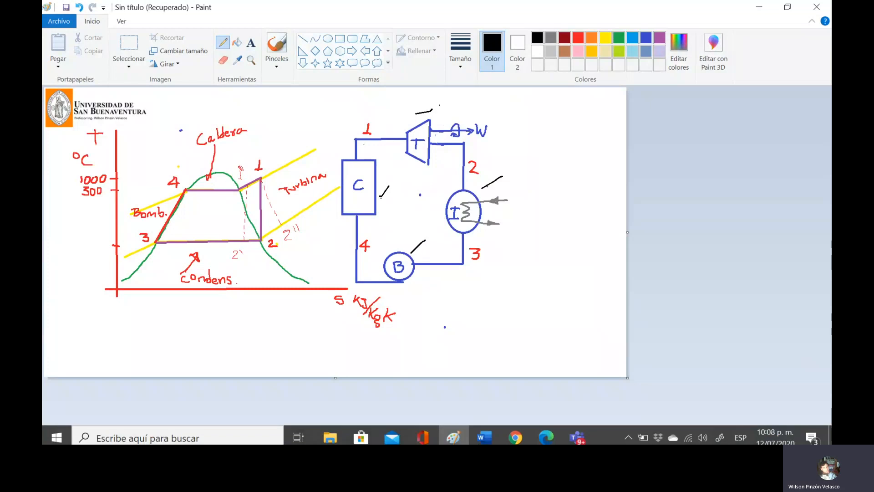
left_click(332, 433)
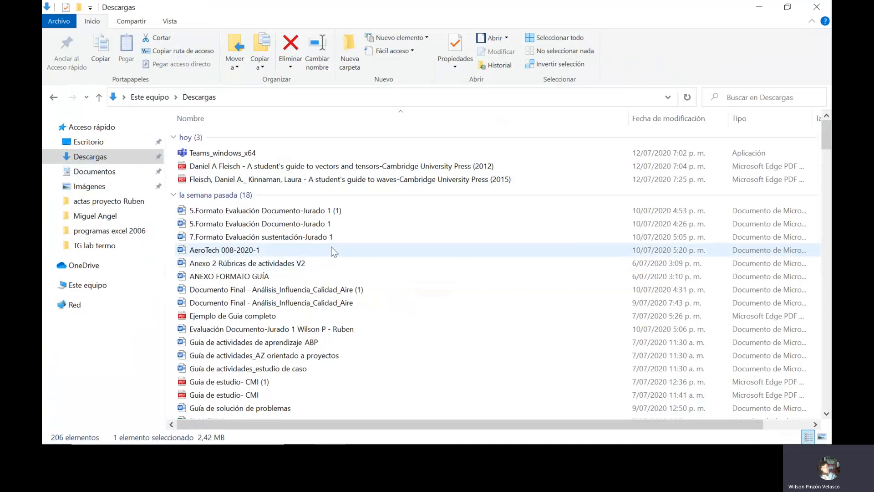
scroll(338, 230, "down", 7)
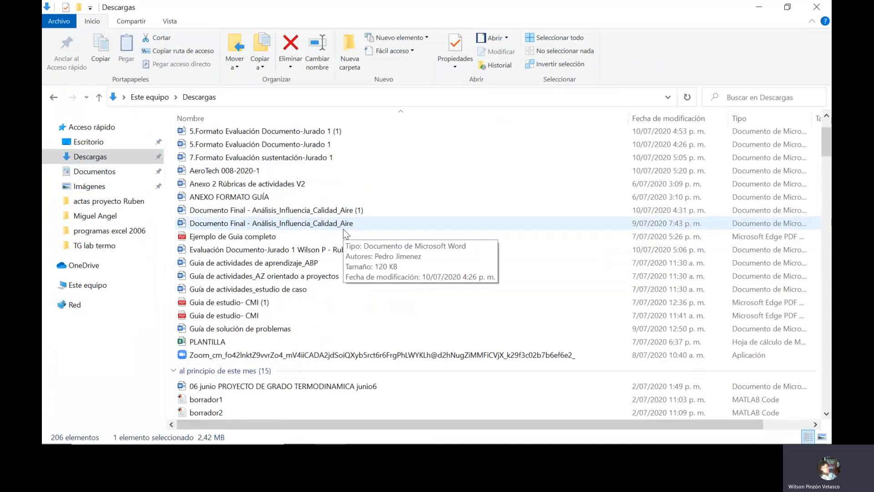
scroll(300, 235, "down", 7)
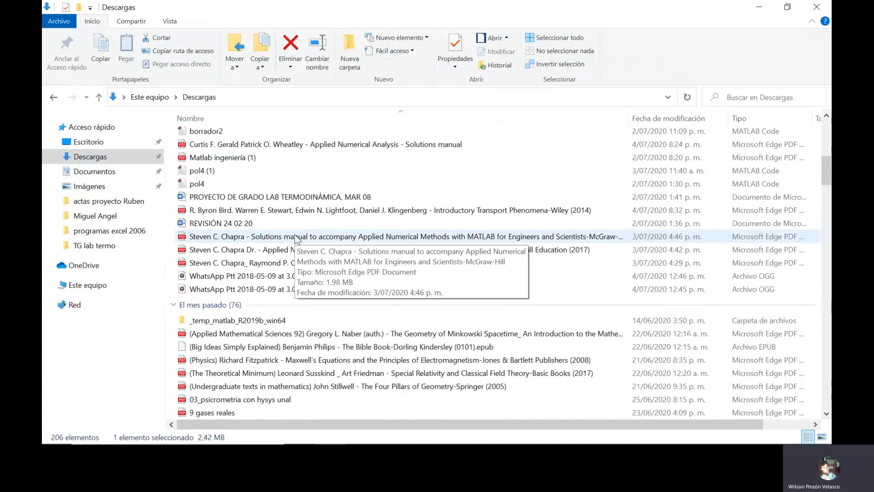
scroll(294, 239, "down", 9)
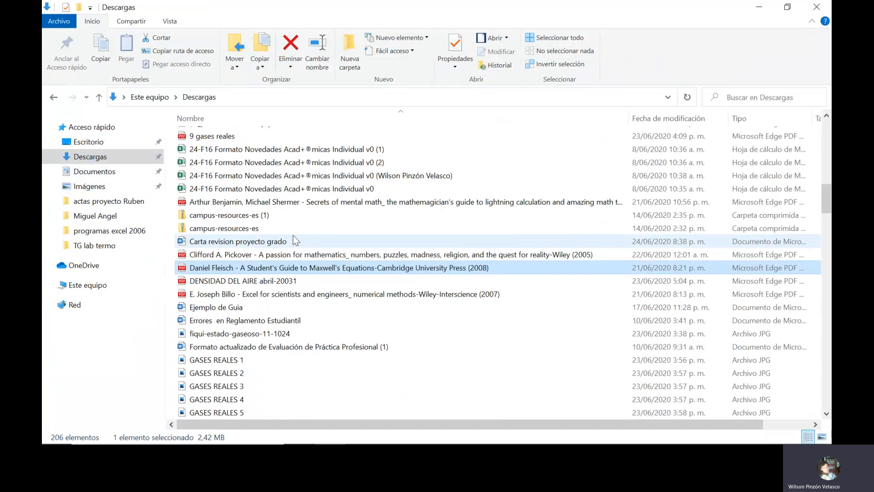
scroll(283, 241, "down", 7)
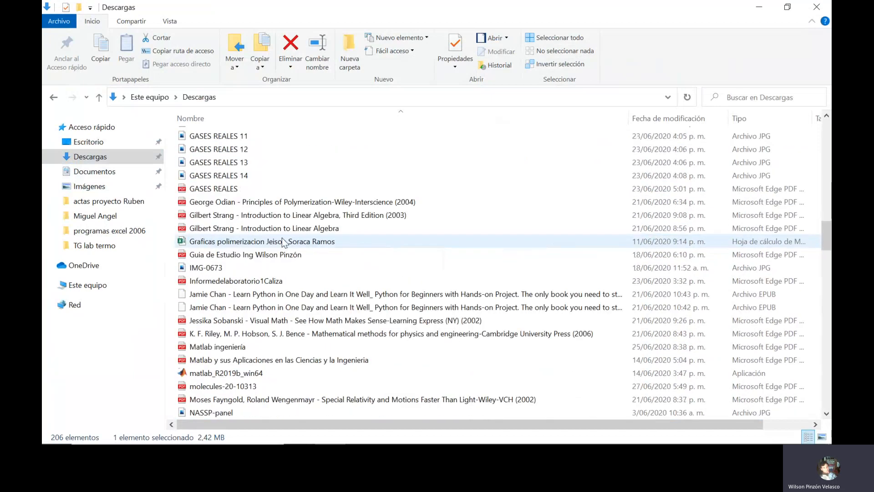
scroll(281, 241, "down", 5)
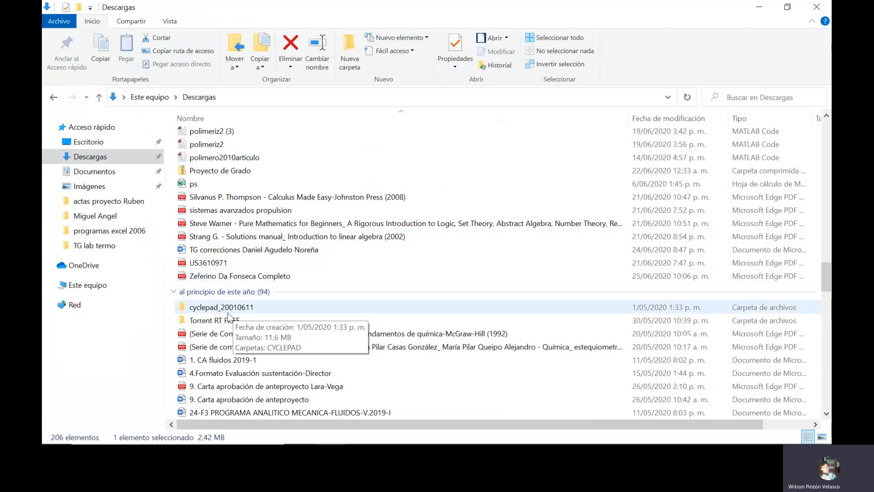
double_click(241, 312)
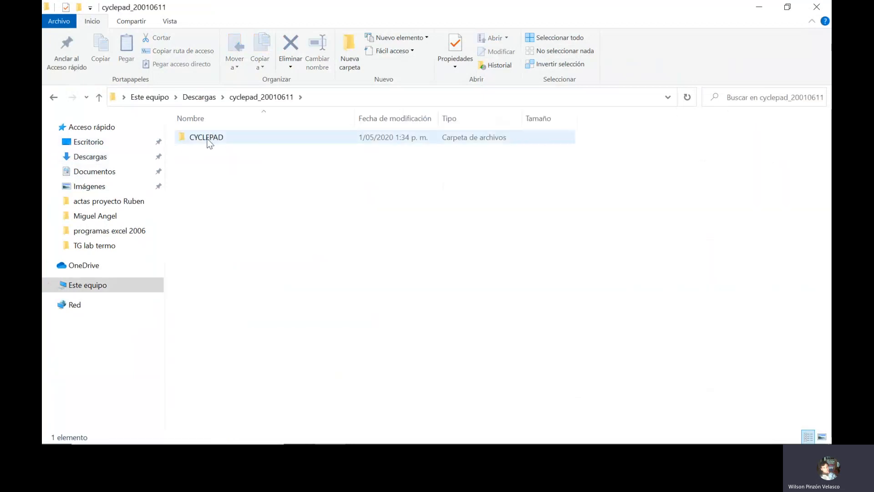
double_click(207, 139)
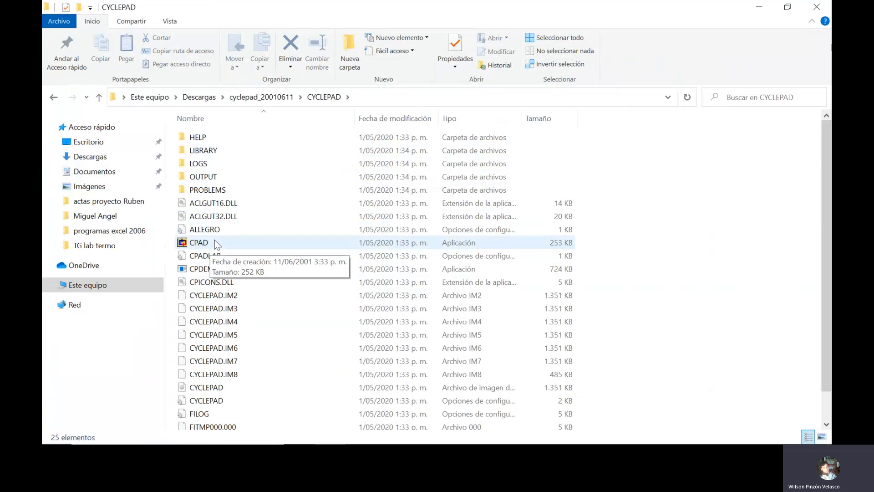
Step: Launch the CPAD application and create an untitled Open Cycle design, closing the construction help and the device palette
double_click(222, 241)
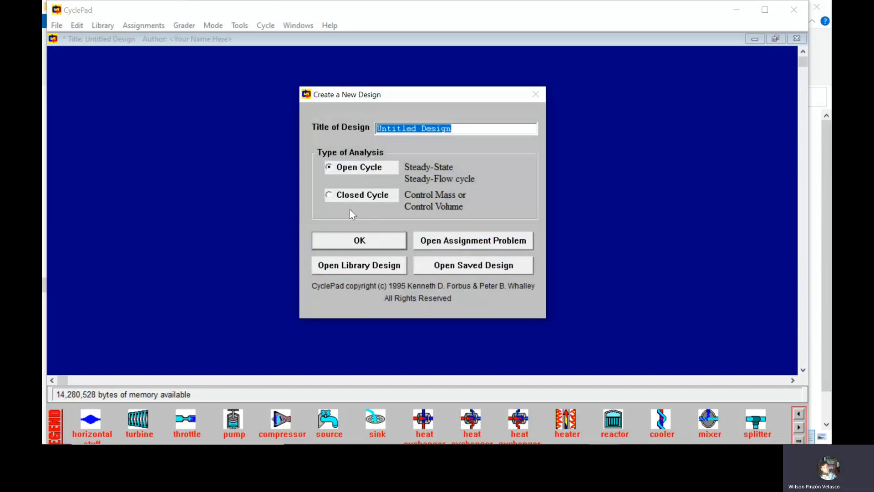
left_click(373, 242)
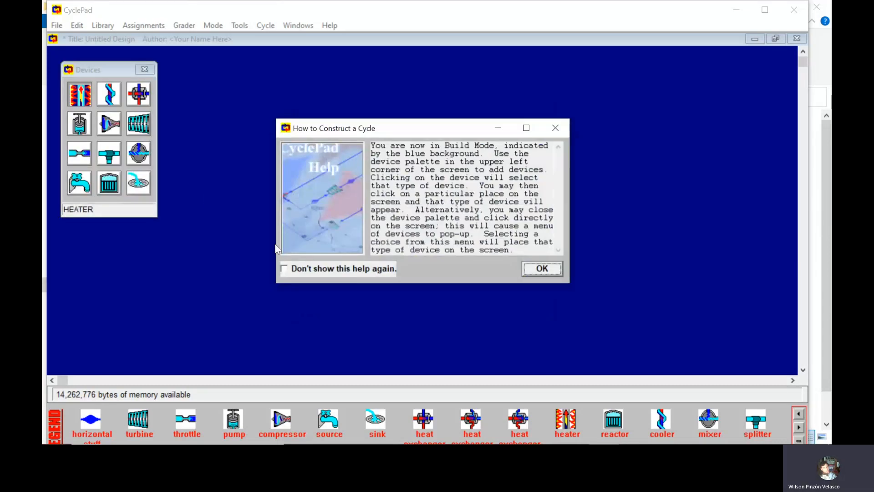
left_click(542, 268)
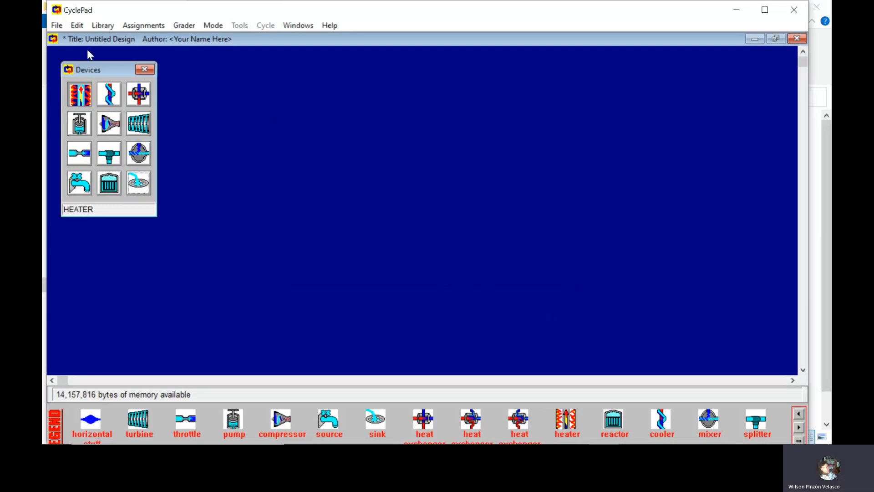
left_click(145, 69)
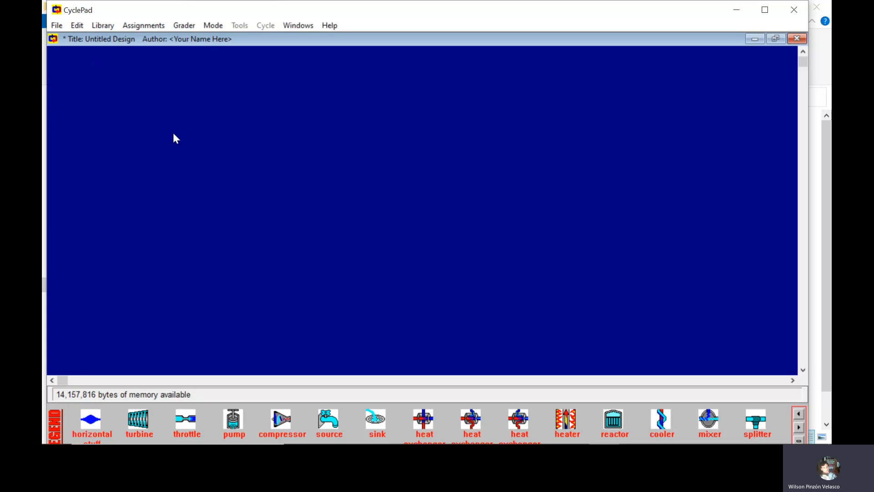
Step: Create another new Open Cycle design with the default title and dismiss its help and Devices windows
left_click(57, 25)
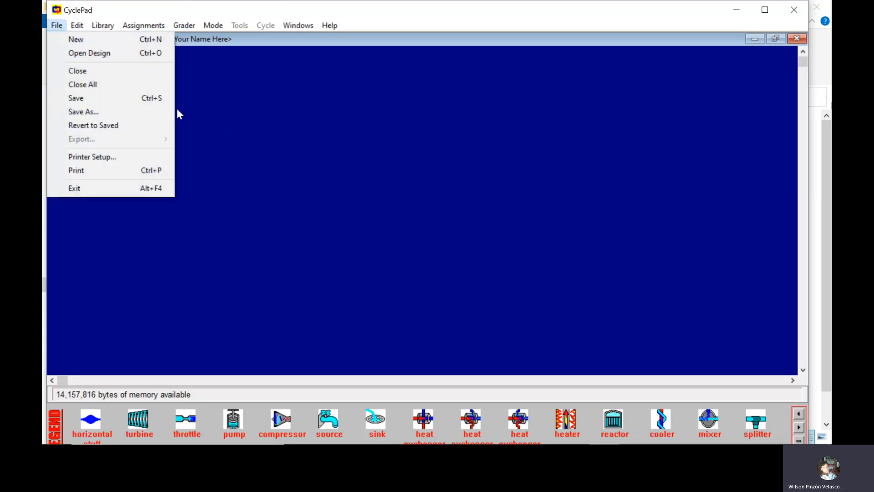
left_click(76, 40)
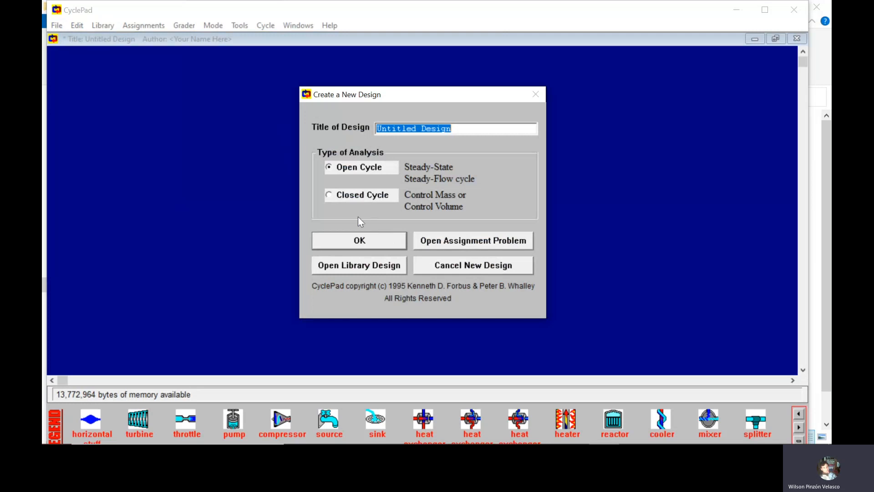
left_click(373, 240)
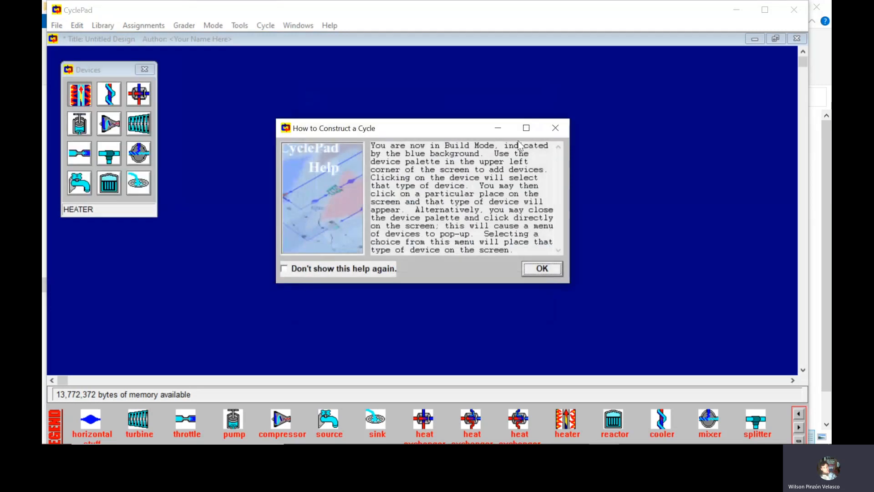
left_click(553, 130)
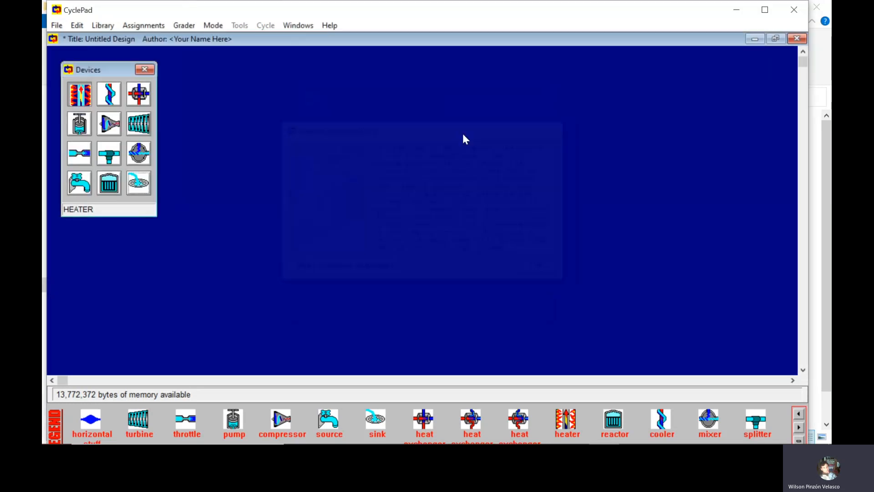
left_click(148, 68)
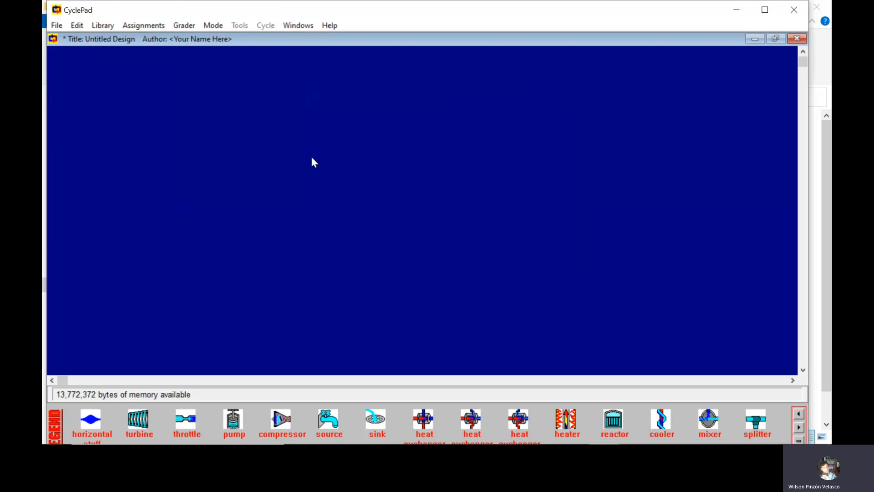
Step: Open the saved Rankin 1 design from Documentos and move the contradiction report fully into view
left_click(56, 25)
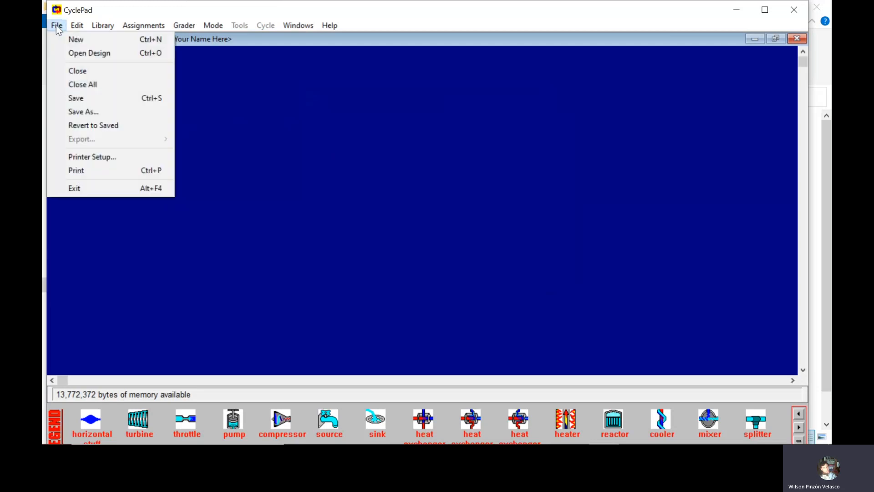
left_click(95, 53)
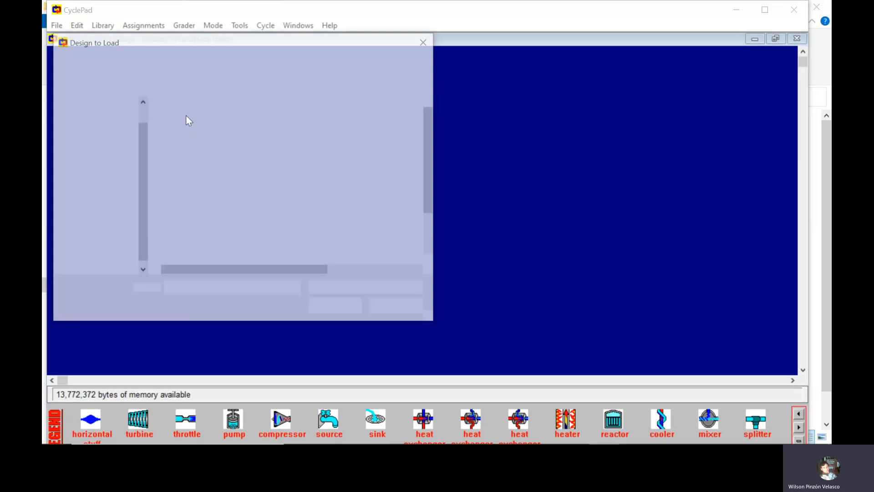
scroll(246, 182, "down", 2)
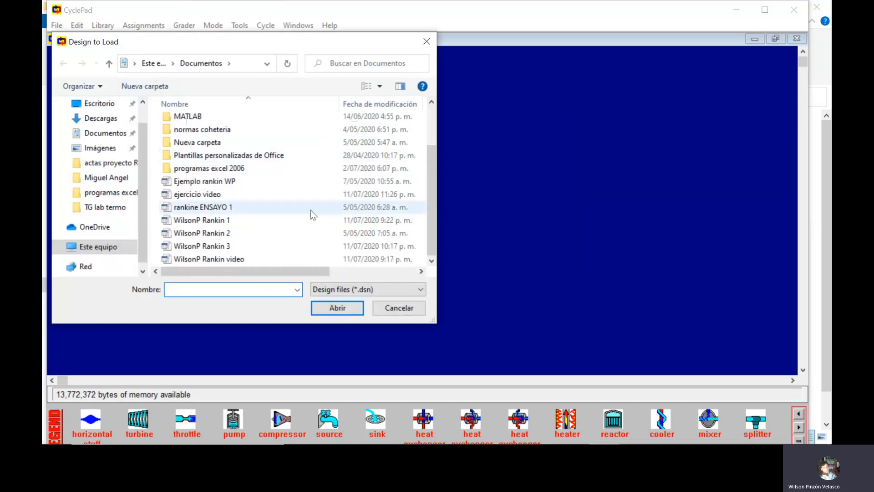
left_click(214, 220)
double_click(214, 220)
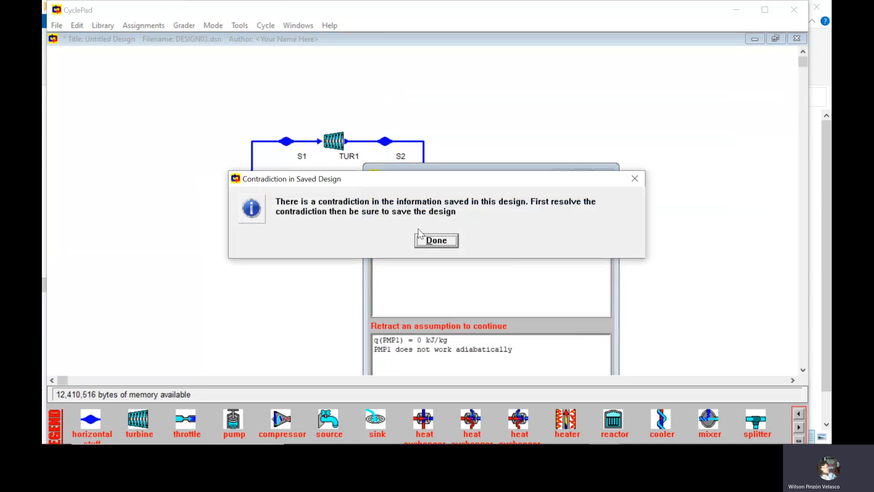
left_click(424, 242)
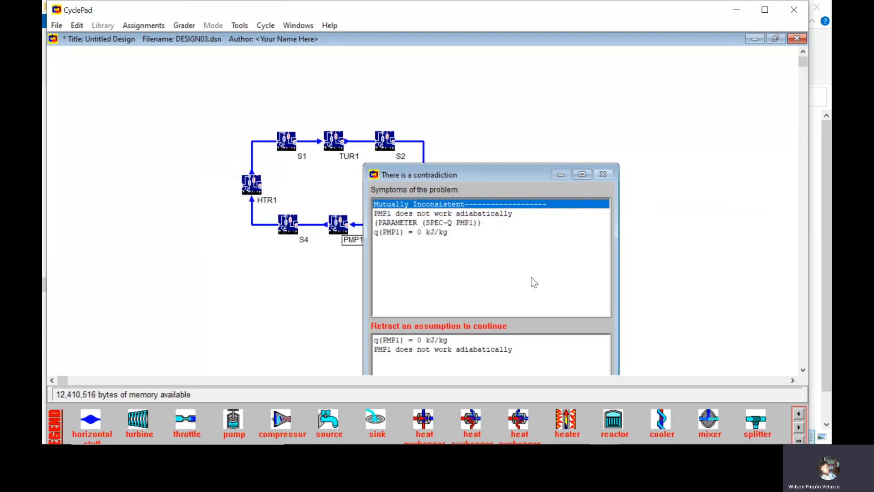
left_click_drag(474, 174, 467, 74)
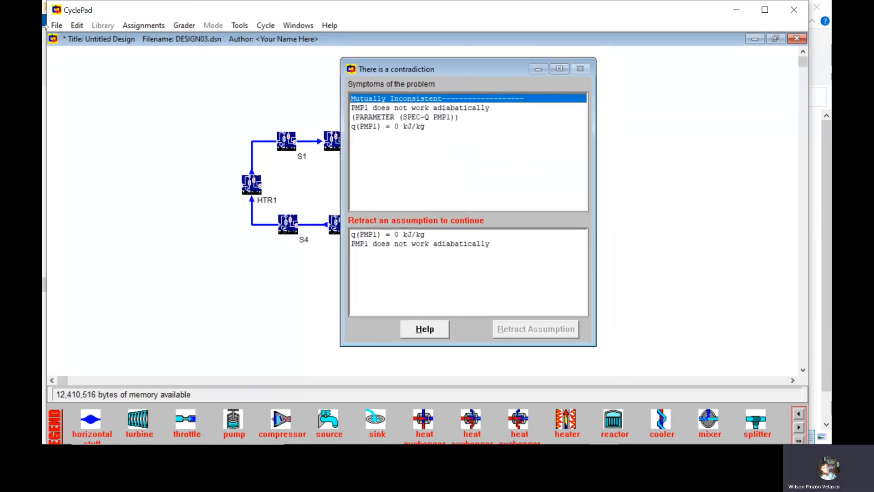
Step: Close the loaded Rankin 1 design without saving it
left_click(57, 26)
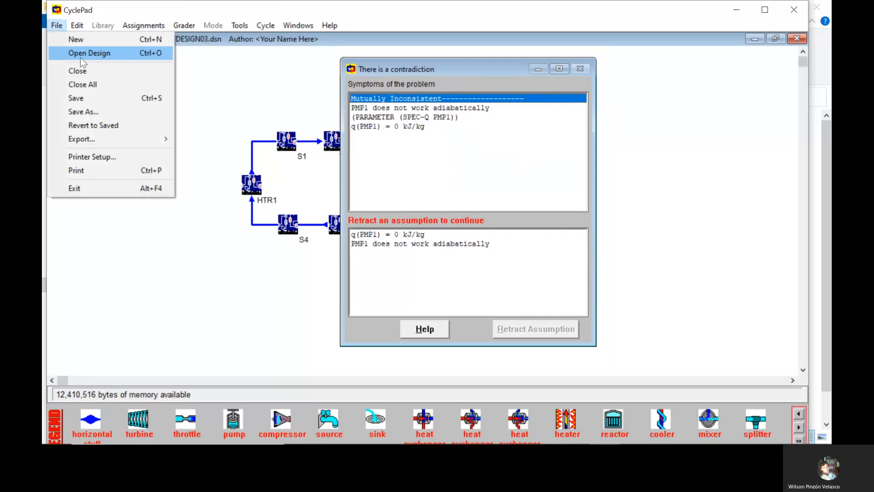
left_click(93, 70)
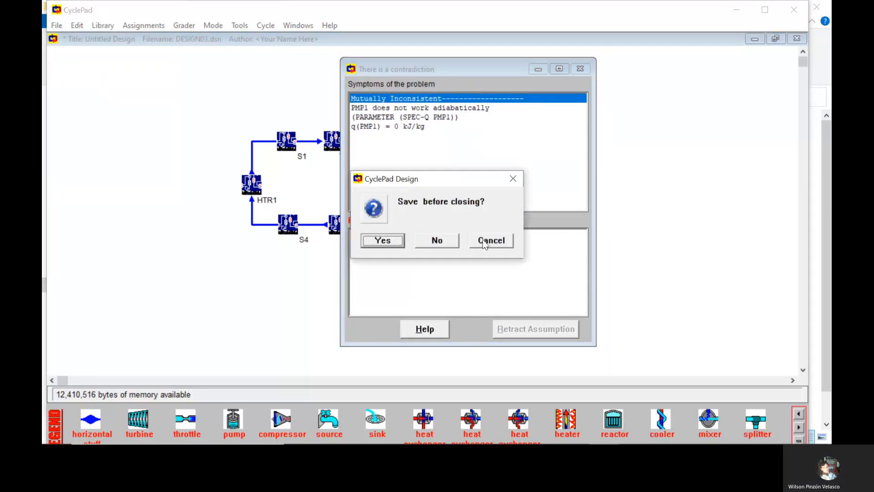
left_click(439, 241)
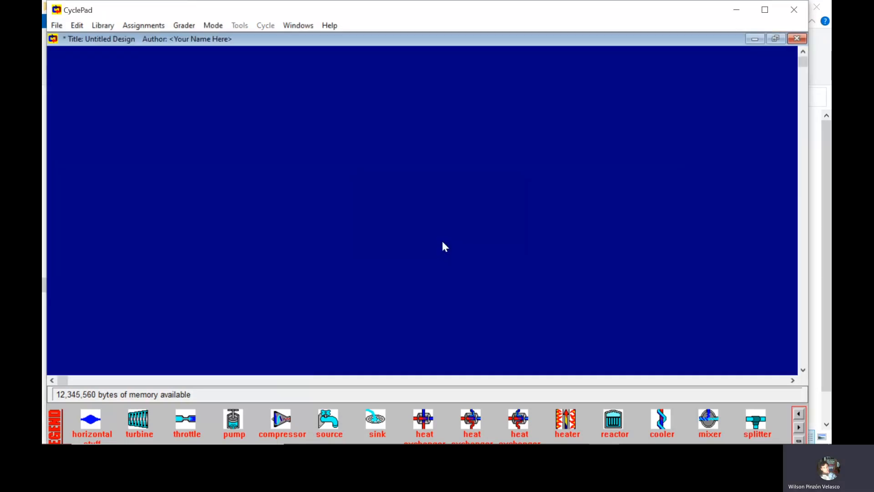
Step: Open the saved Rankin 3 design from the Documentos folder
left_click(58, 24)
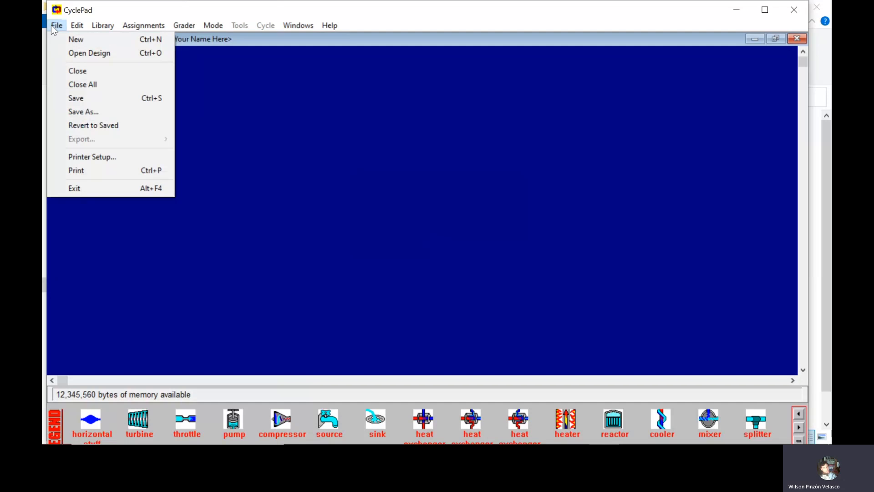
left_click(76, 54)
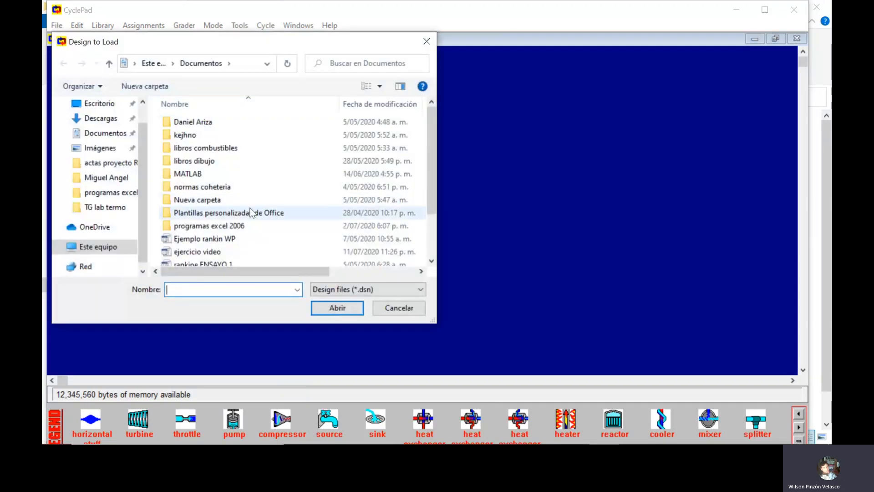
scroll(273, 205, "down", 2)
left_click(235, 247)
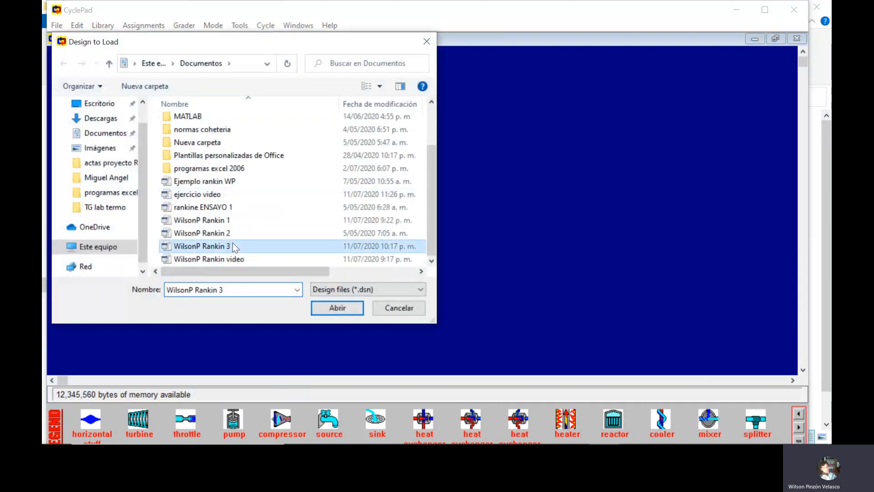
double_click(232, 247)
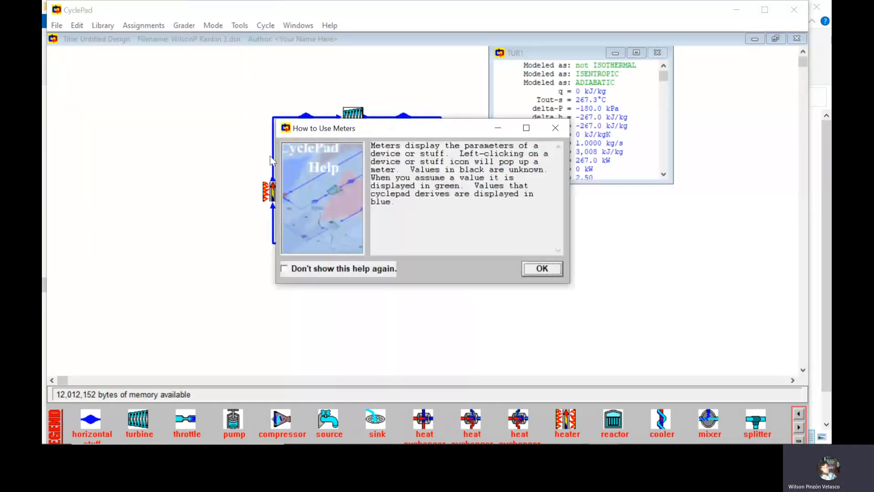
Step: Place the TUR1 turbine meter beside the cycle and display the S2 state meter, dismissing the help windows
left_click(543, 271)
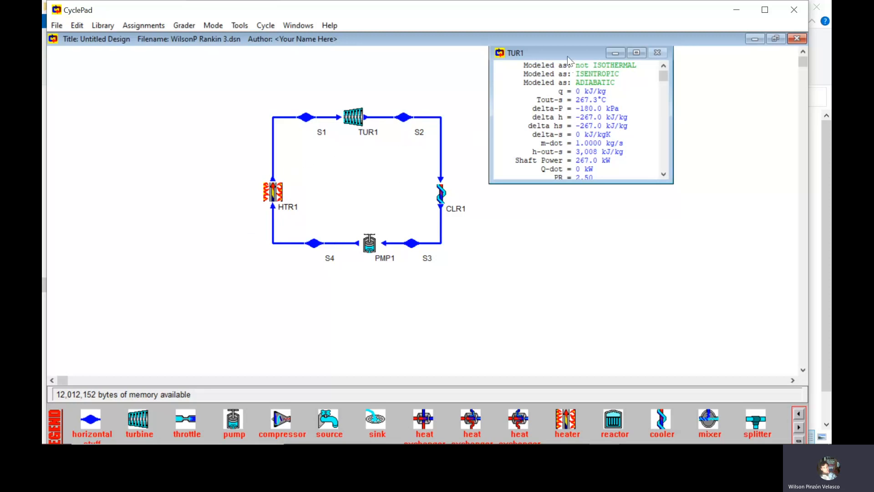
left_click_drag(567, 48, 565, 97)
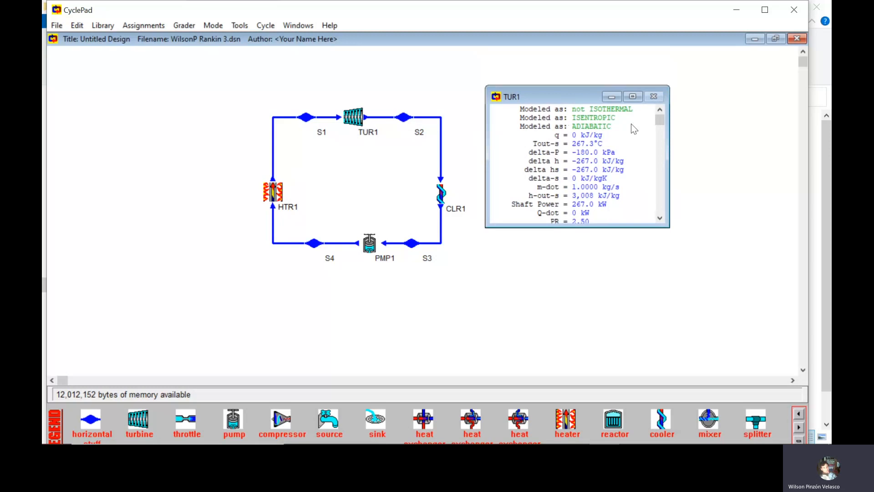
left_click_drag(659, 119, 610, 117)
left_click(407, 121)
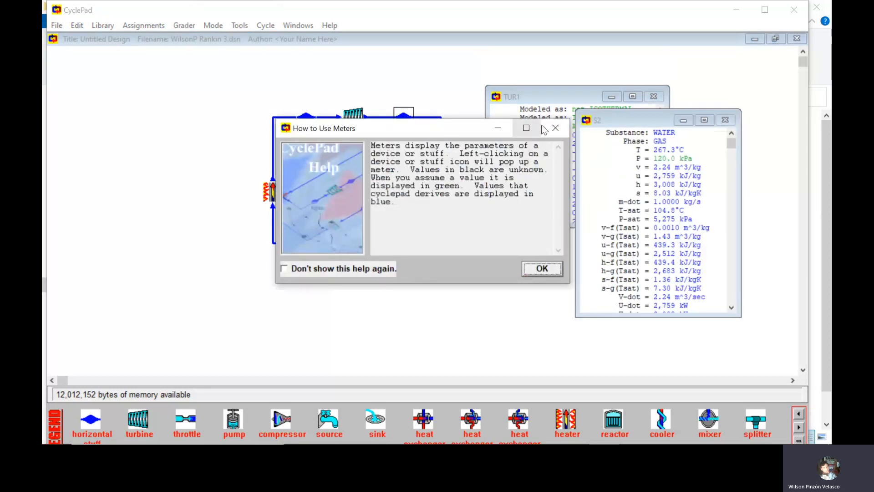
left_click(555, 127)
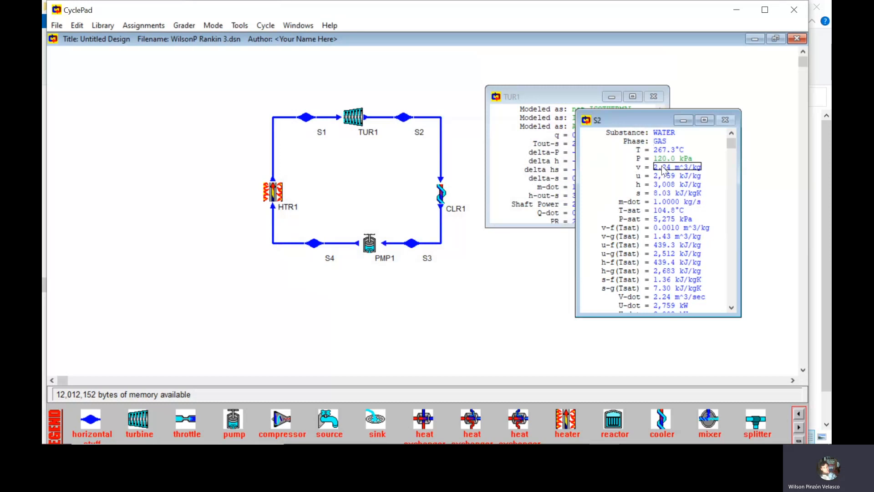
Step: Display the CLR1 cooler and PMP1 pump meters, dismissing their help and moving the pump meter up beside the cycle
left_click(446, 200)
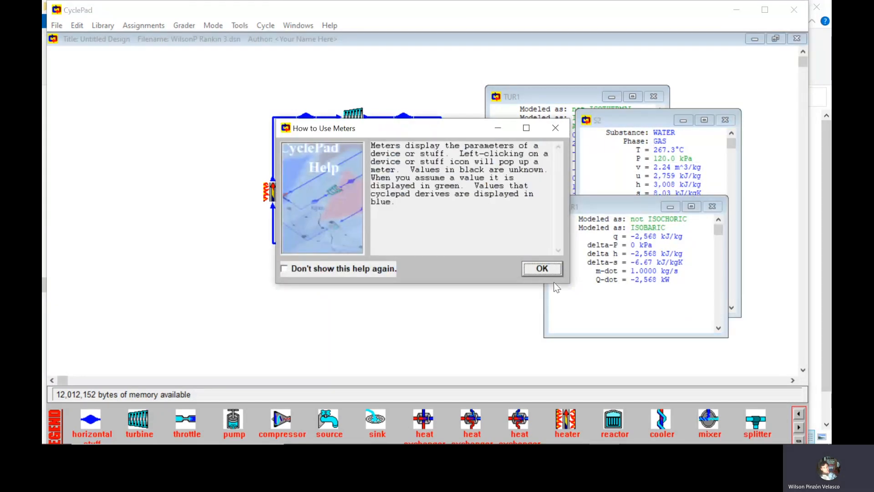
left_click(543, 270)
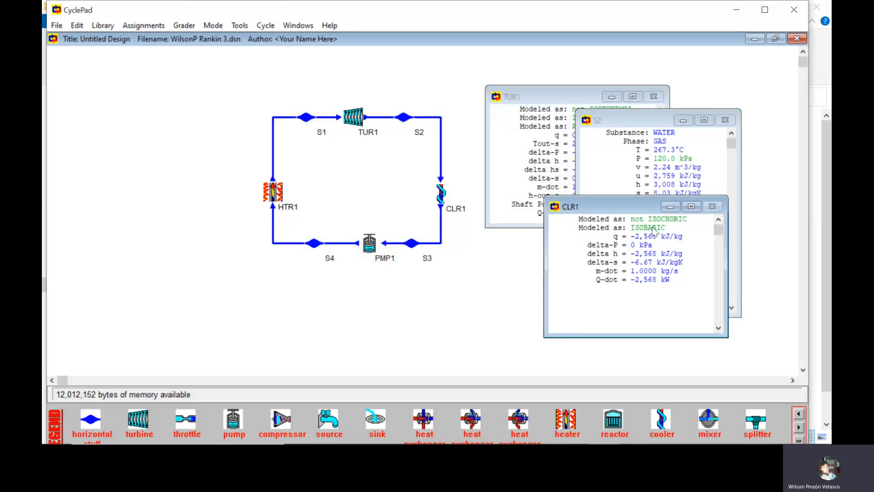
left_click(369, 244)
left_click(542, 269)
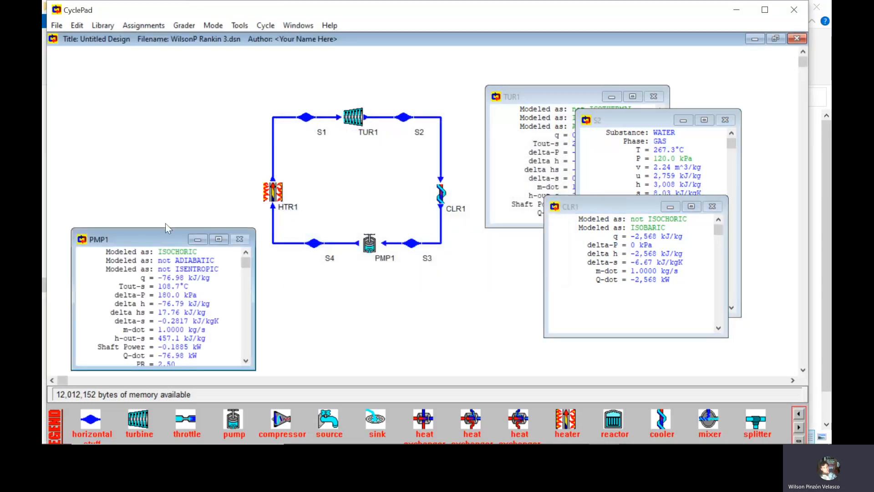
left_click_drag(163, 236, 150, 80)
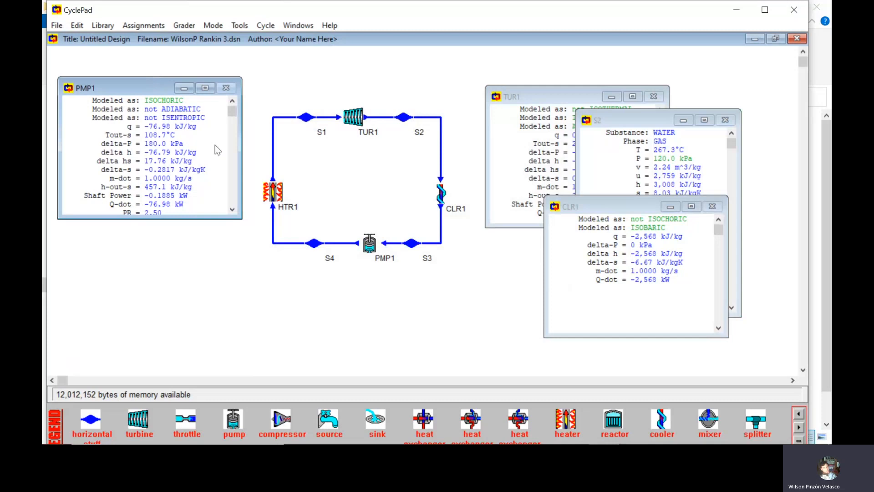
Step: Display the HTR1 heater meter, dismiss its help, and move it below the heater and cooler icons in the cycle
left_click(276, 193)
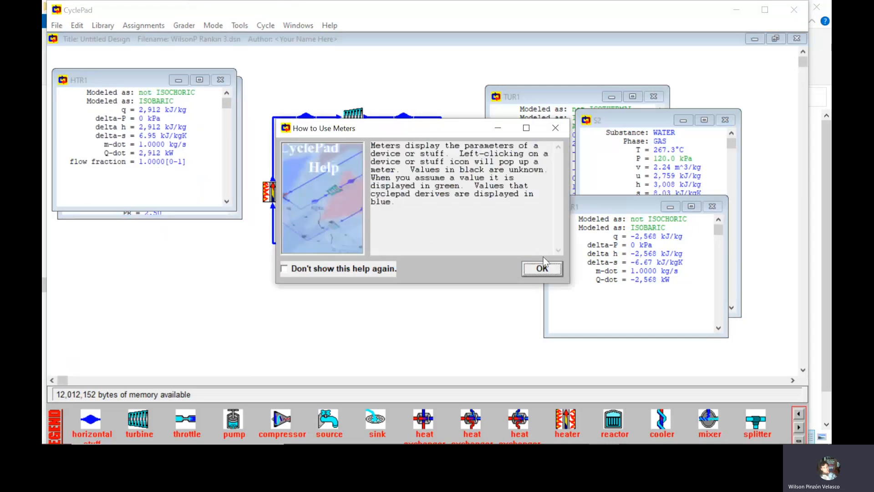
left_click(542, 268)
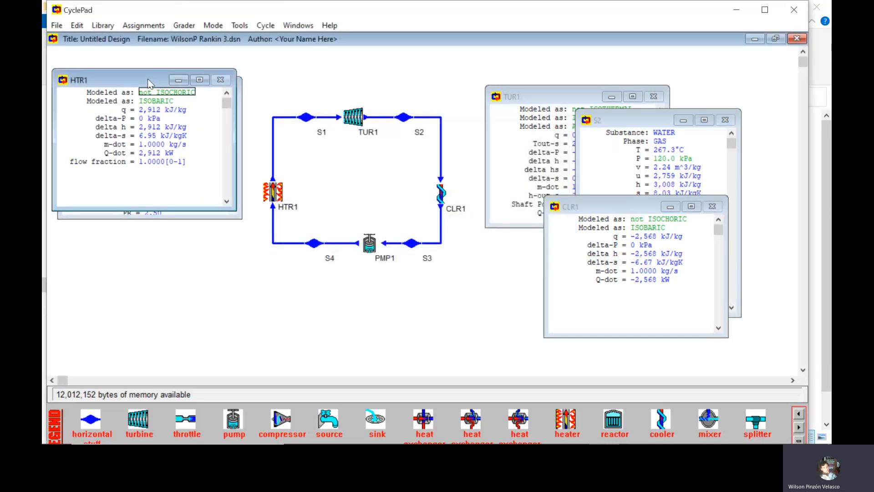
left_click_drag(148, 78, 368, 179)
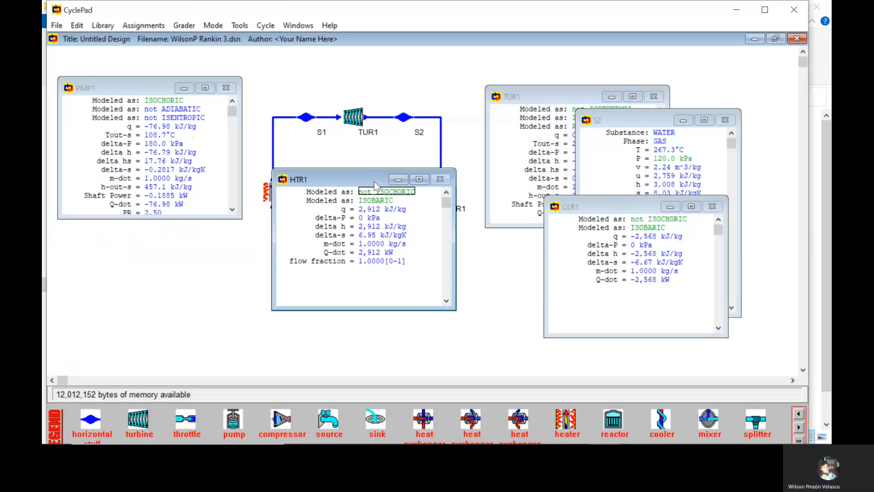
left_click_drag(374, 182, 367, 194)
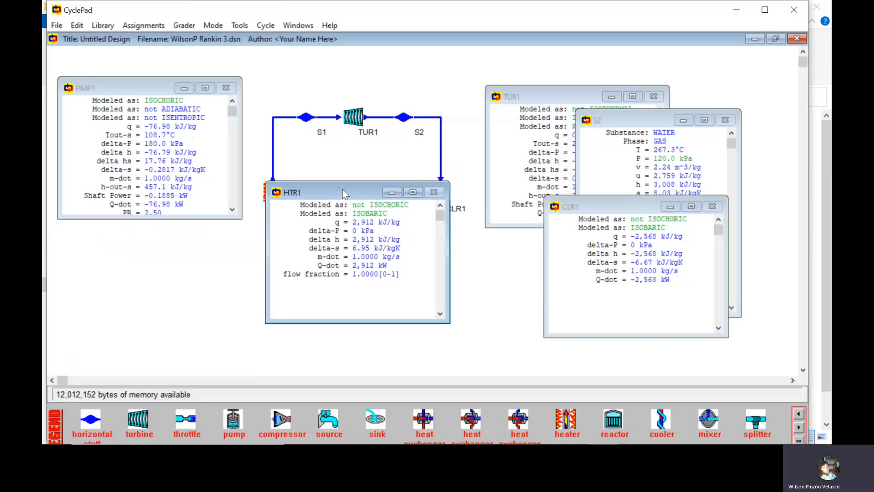
left_click_drag(337, 190, 349, 219)
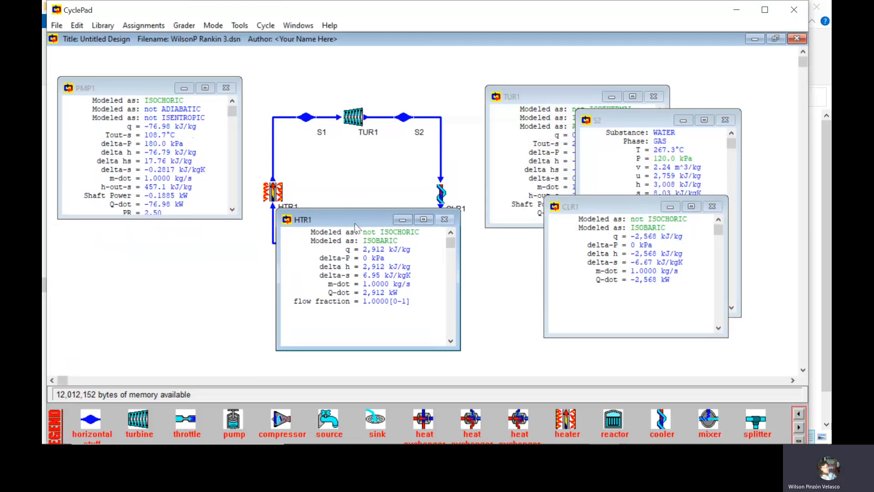
left_click_drag(359, 218, 351, 229)
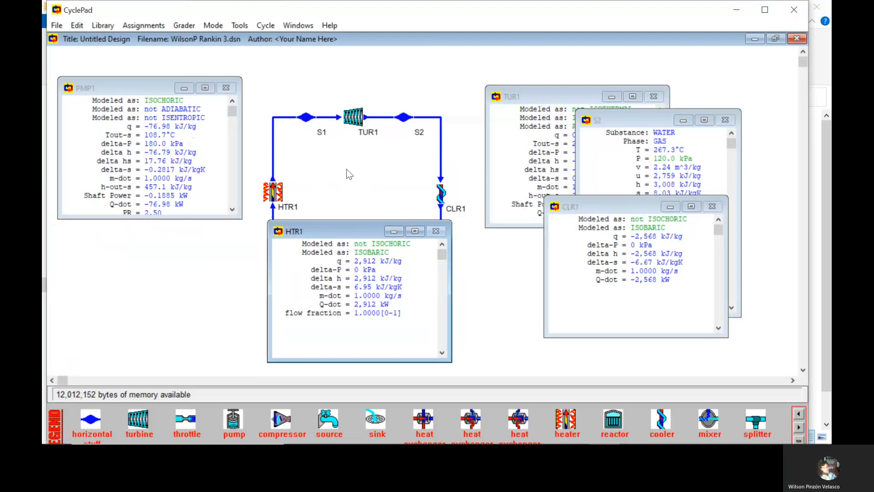
Step: Display the cycle's T-S diagram and maximize it
left_click(262, 25)
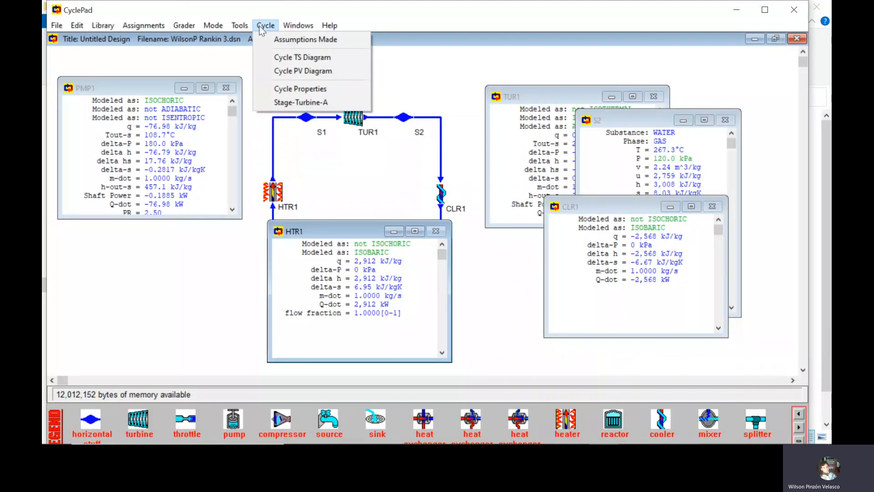
left_click(179, 263)
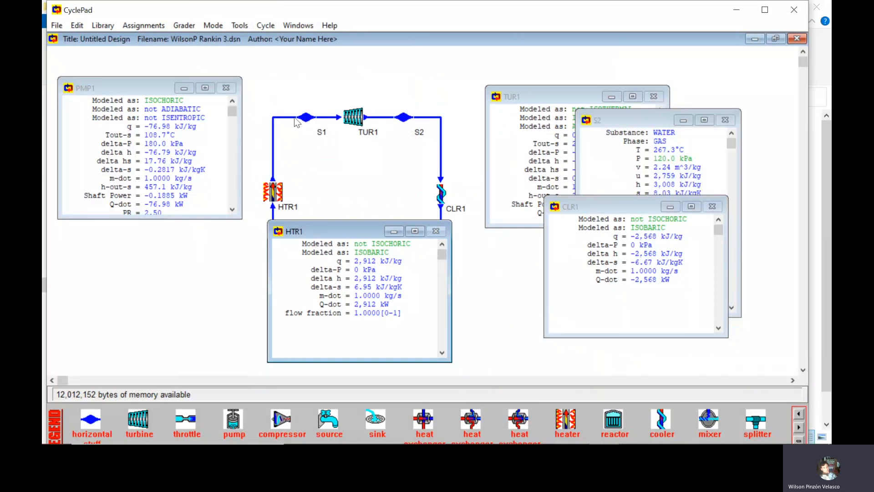
left_click(265, 26)
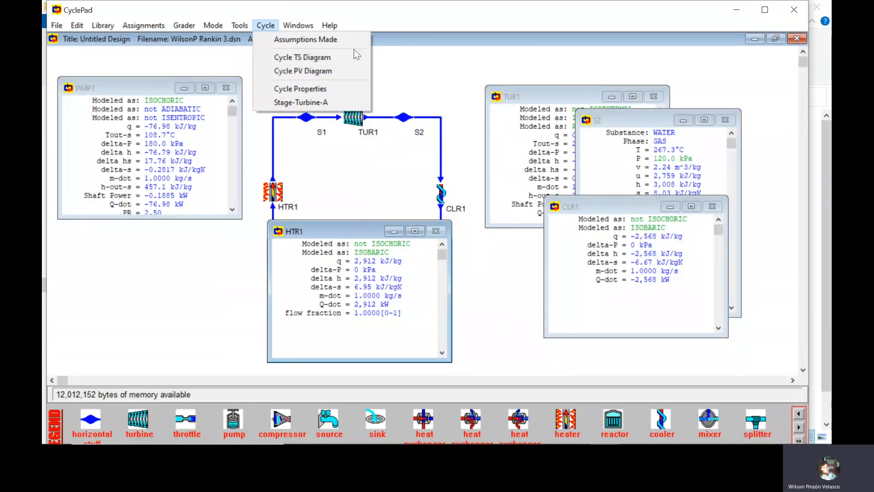
left_click(302, 57)
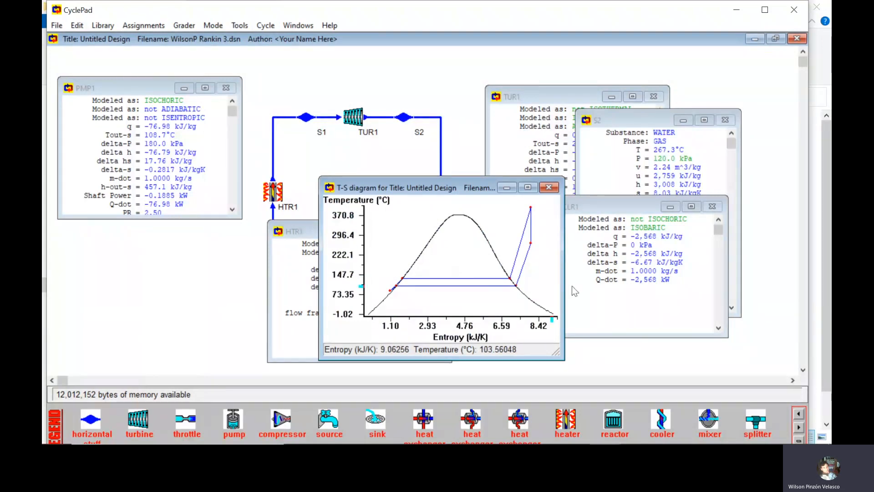
left_click(528, 188)
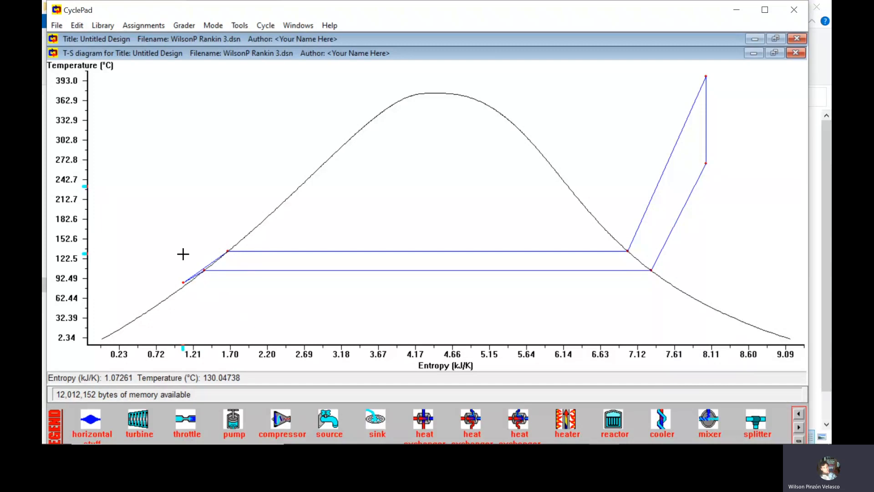
Step: Zoom in on the T-S diagram's liquid-side corner, about 0.8 to 1.9 kJ/K entropy, and restore the original scale
right_click(228, 219)
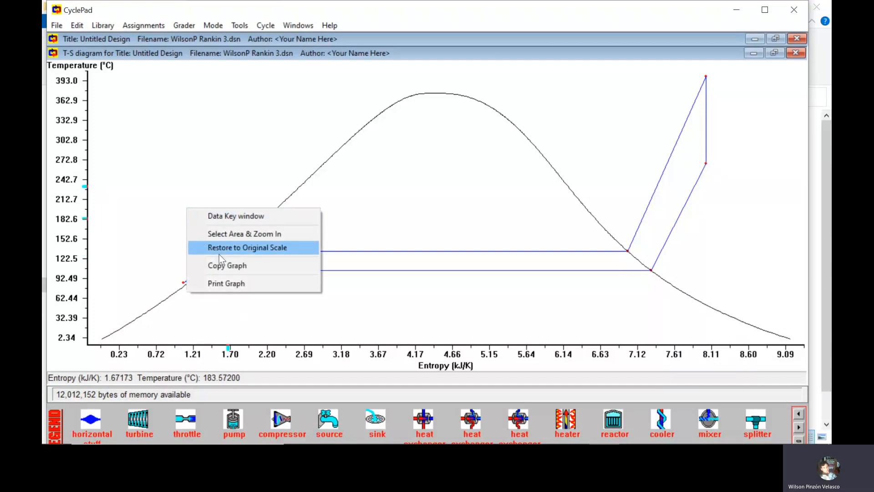
left_click(252, 234)
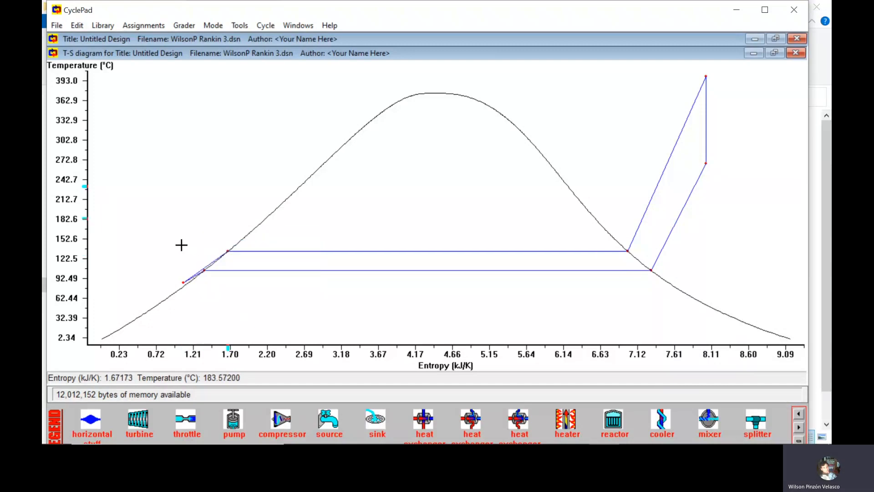
left_click_drag(163, 237, 247, 296)
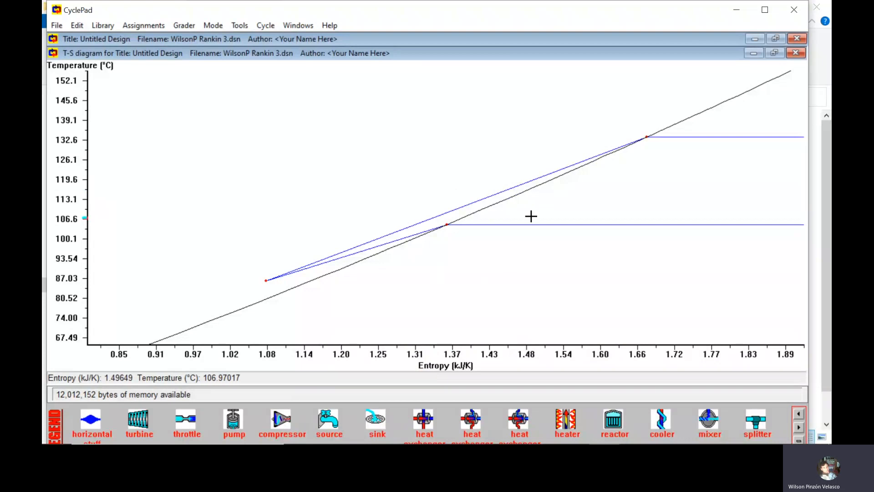
right_click(302, 154)
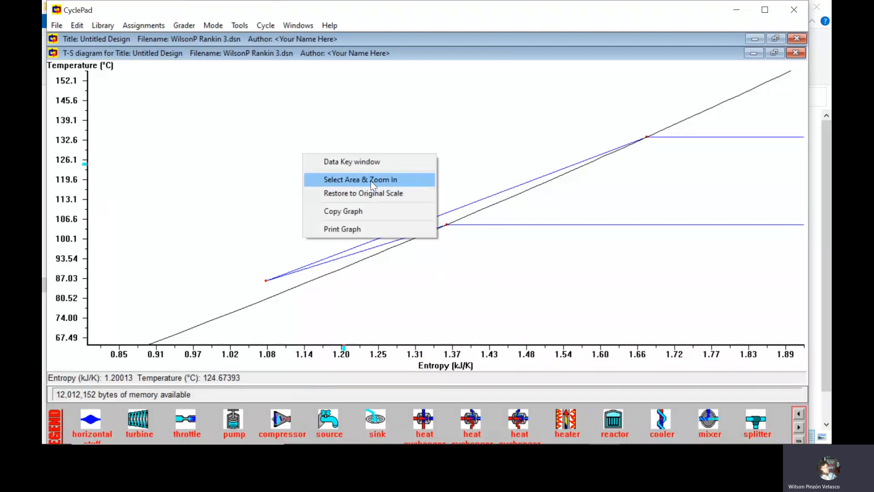
left_click(377, 194)
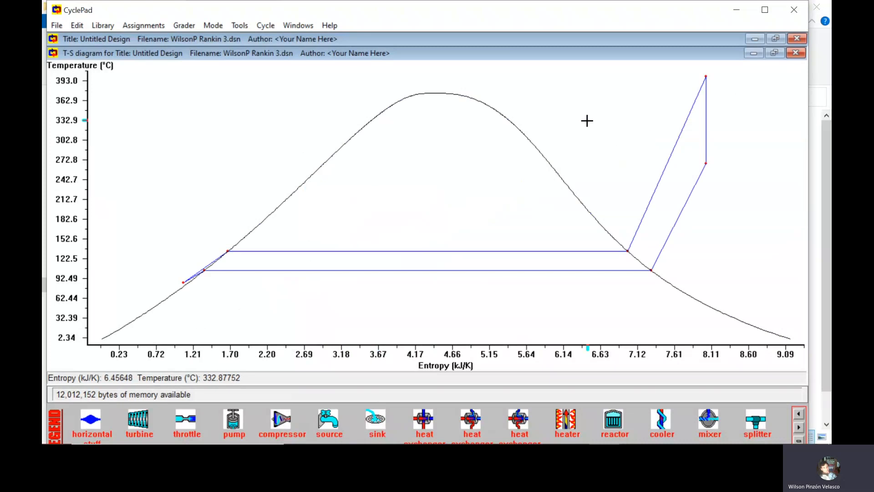
Step: Close the T-S diagram and display the overall cycle properties, placing their meter below the pump meter's heading
left_click(796, 53)
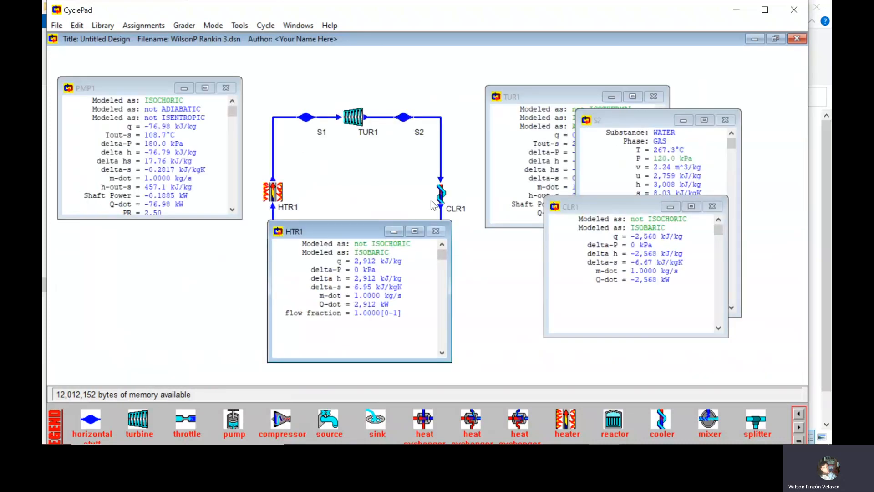
left_click(266, 25)
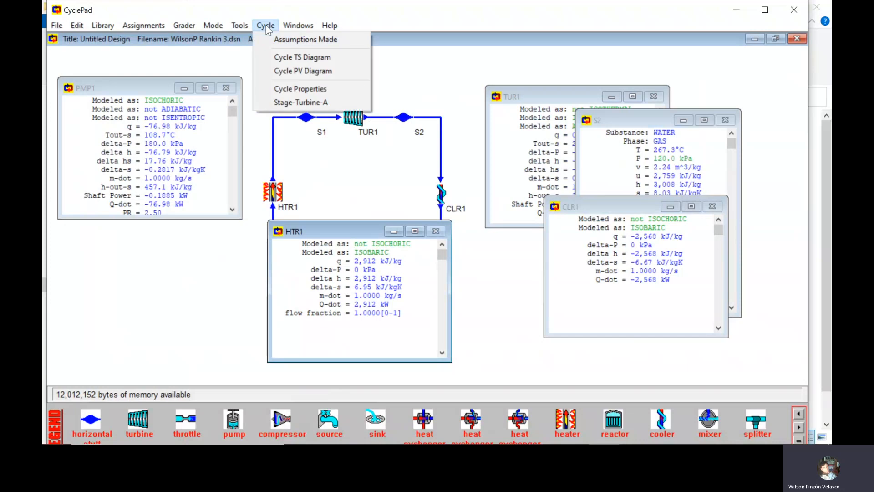
left_click(324, 94)
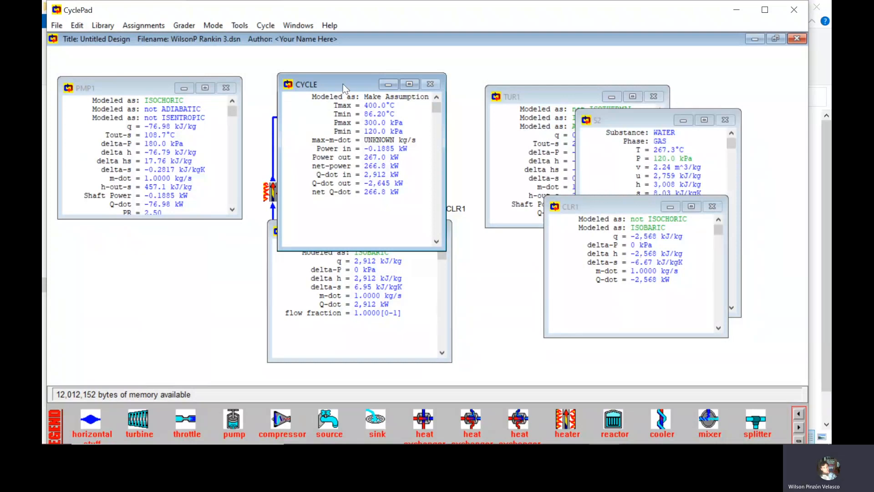
left_click_drag(343, 85, 140, 189)
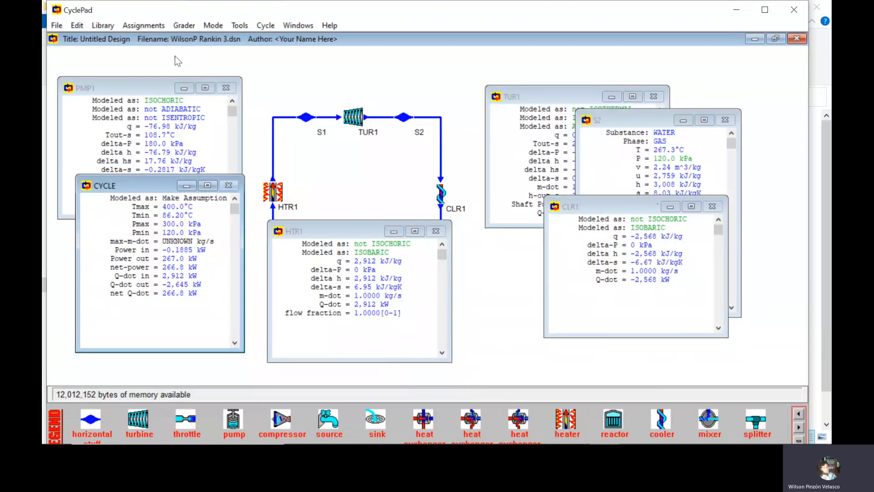
Step: Close the Rankin 3 design without saving it
left_click(57, 25)
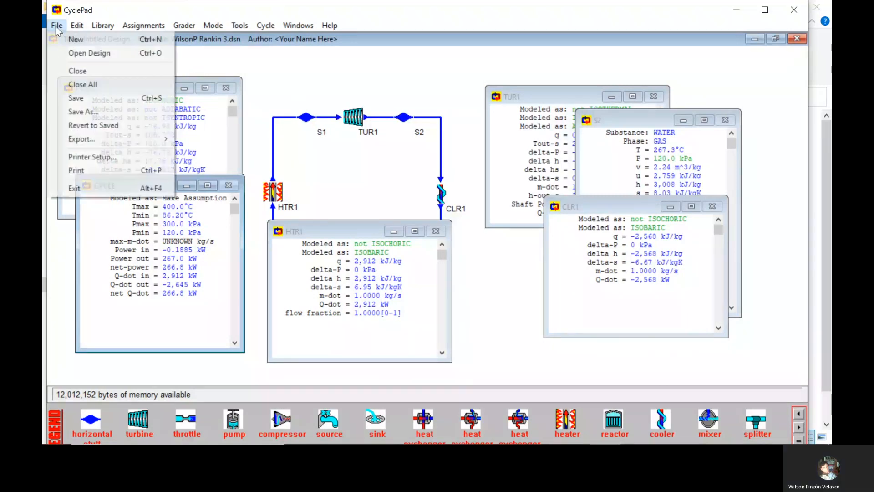
left_click(81, 82)
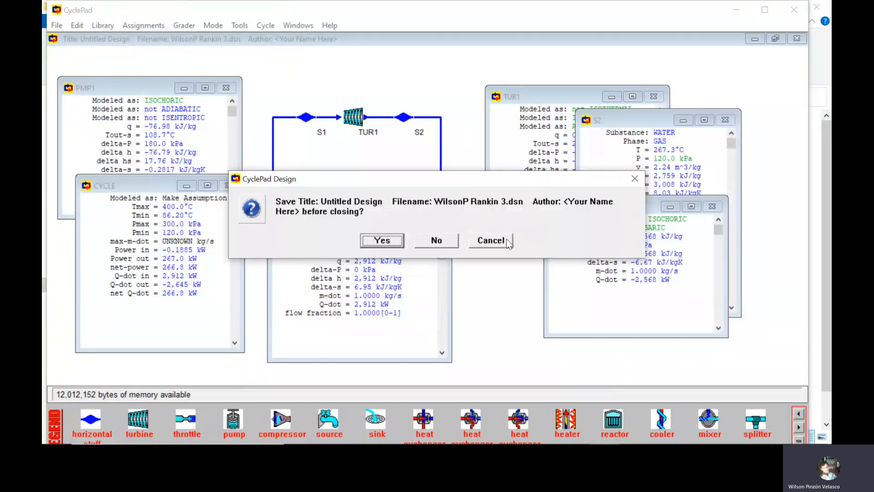
left_click(436, 241)
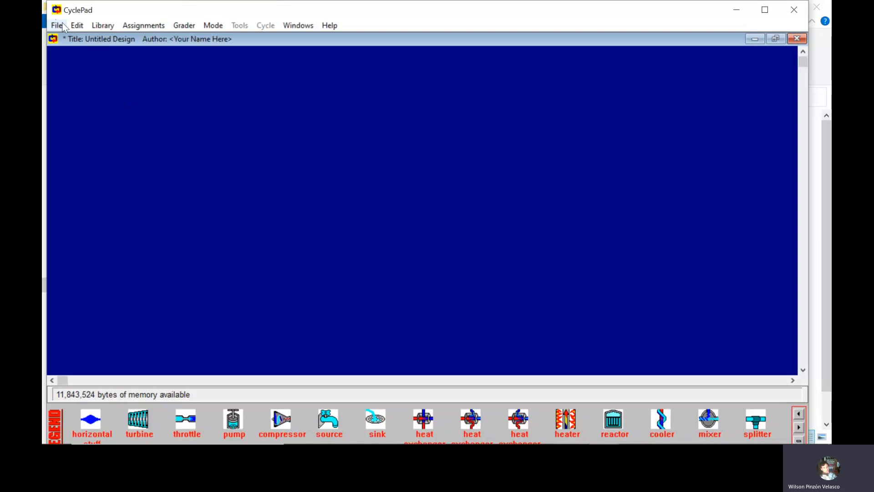
Step: Load the unsolved Brayton Cycle design from the library
left_click(103, 26)
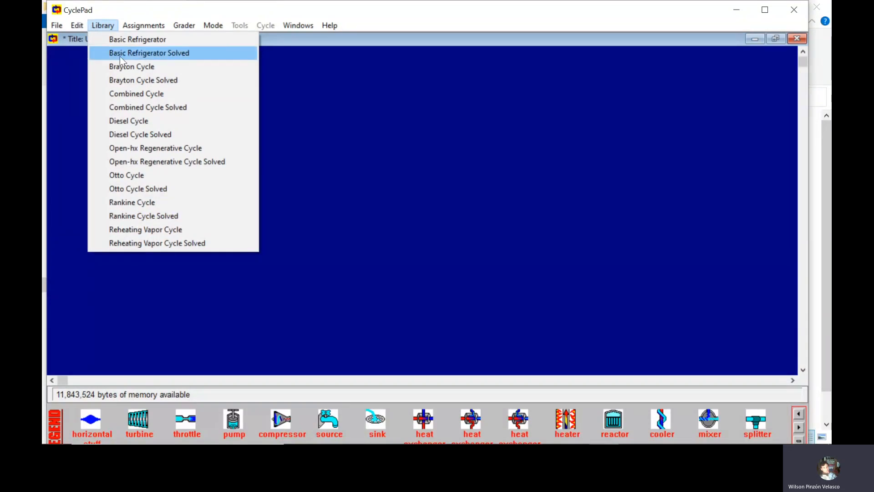
left_click(147, 66)
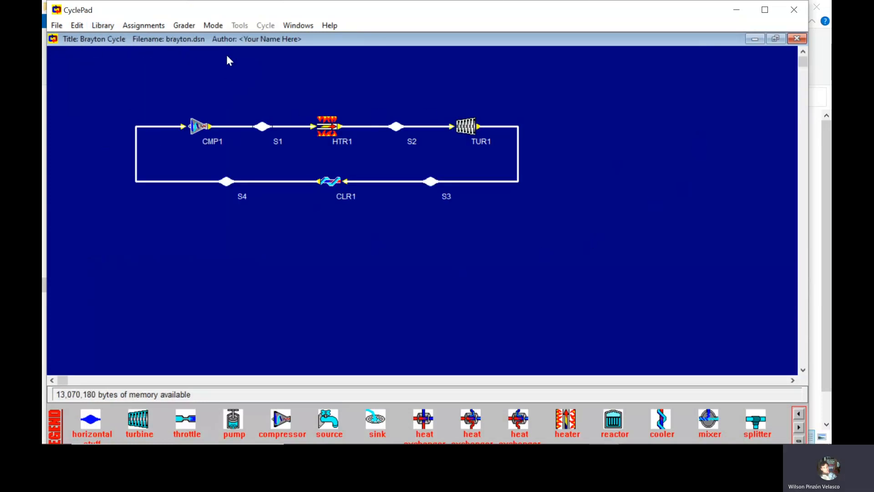
left_click(205, 24)
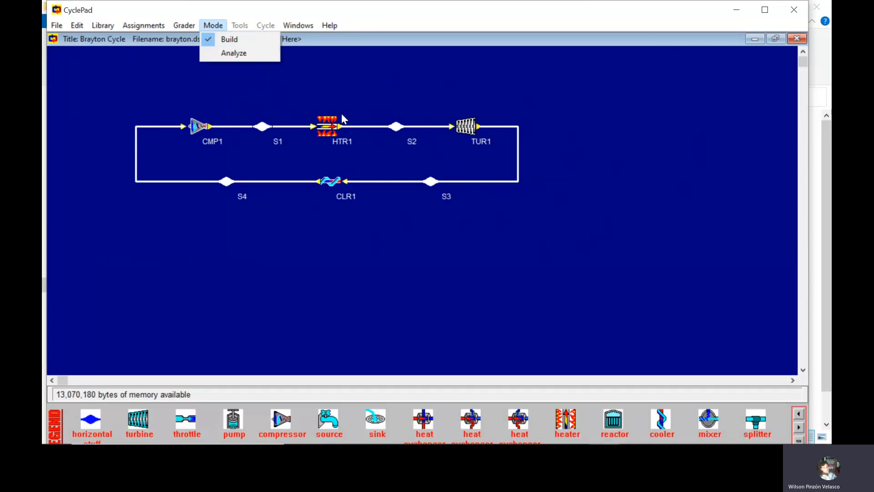
left_click(364, 102)
left_click(364, 102)
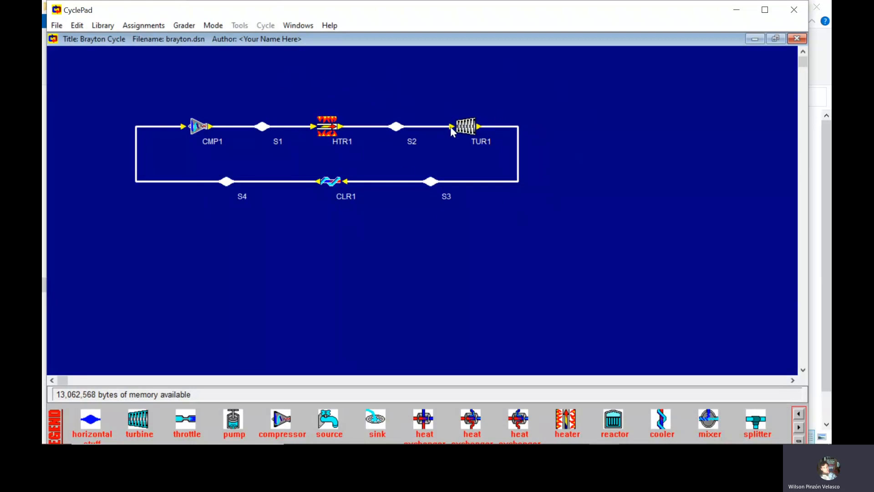
Step: Switch the Brayton Cycle design to Analyze mode and display the meter of turbine TUR1
left_click(214, 25)
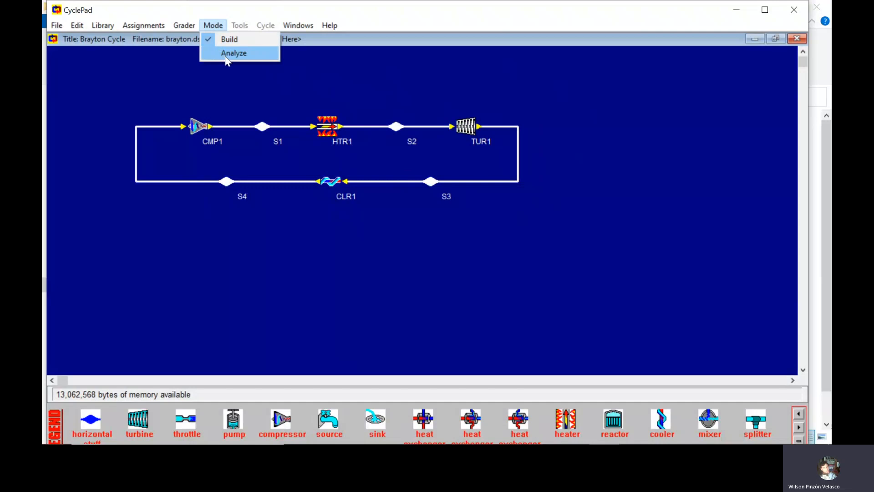
left_click(228, 54)
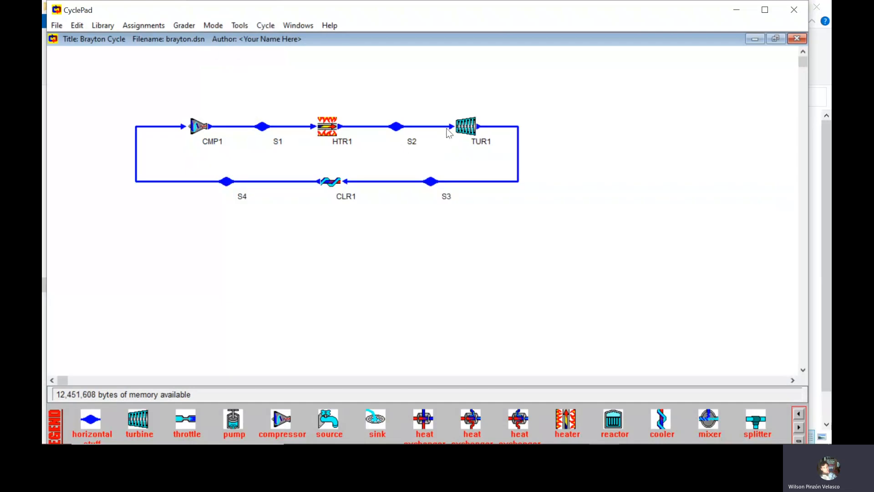
left_click(462, 127)
key("Return")
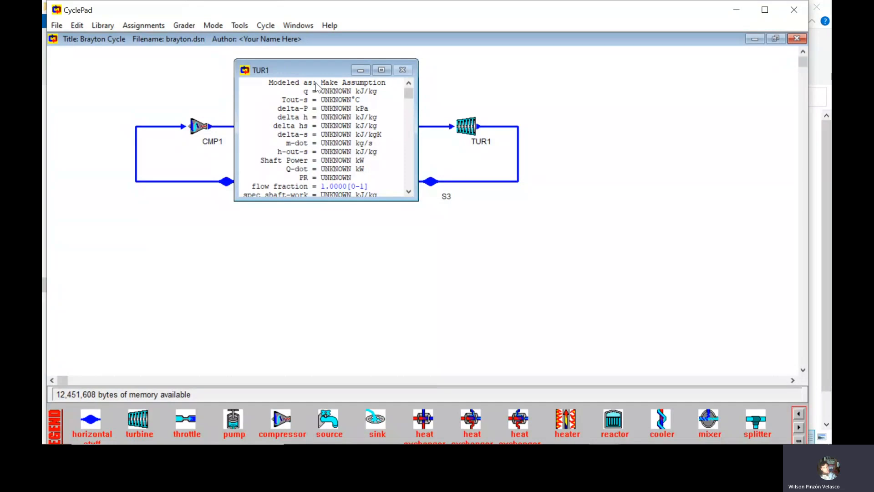
Step: Close the Brayton Cycle design without saving it
left_click(57, 25)
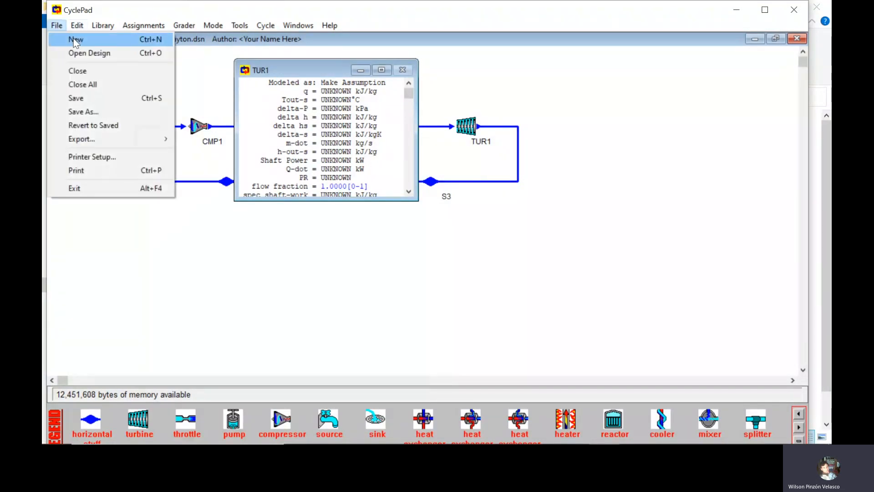
left_click(89, 71)
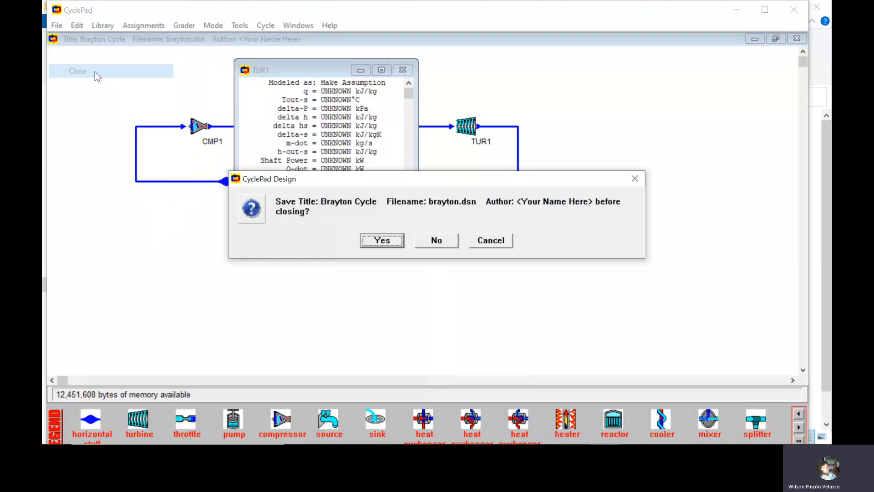
left_click(421, 241)
Step: Load the Rankine Cycle Solved design from the library
left_click(109, 27)
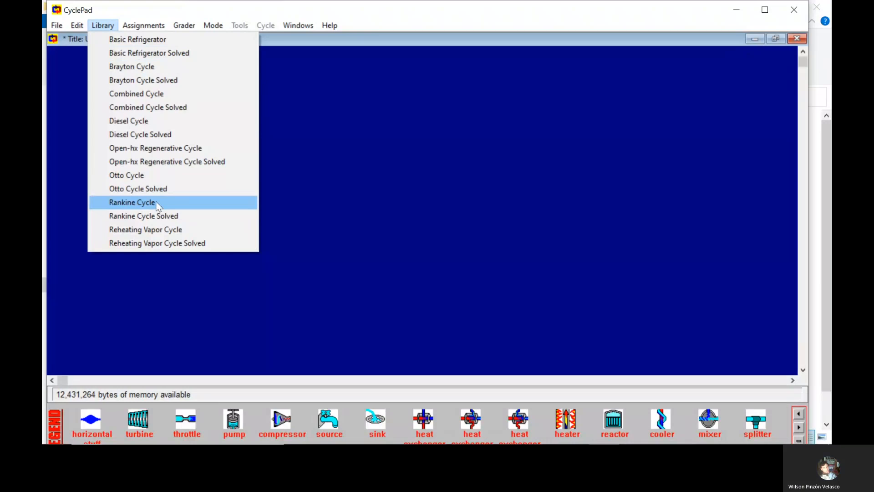
left_click(156, 216)
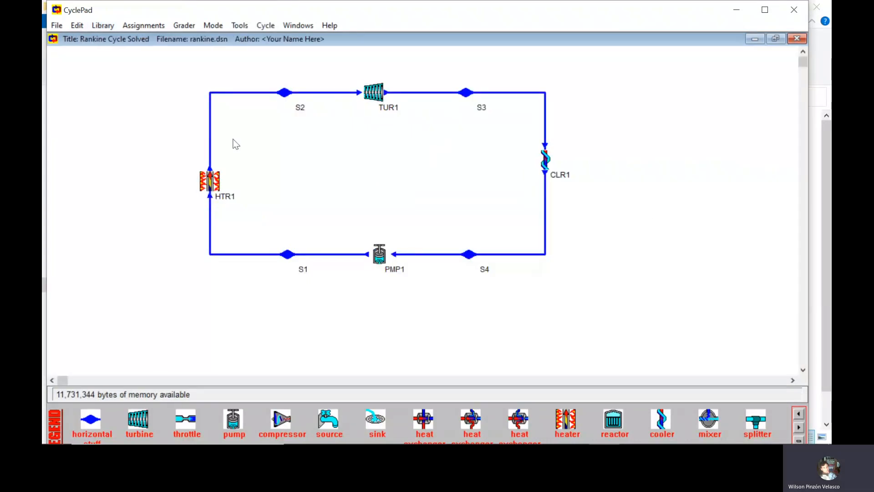
left_click(214, 24)
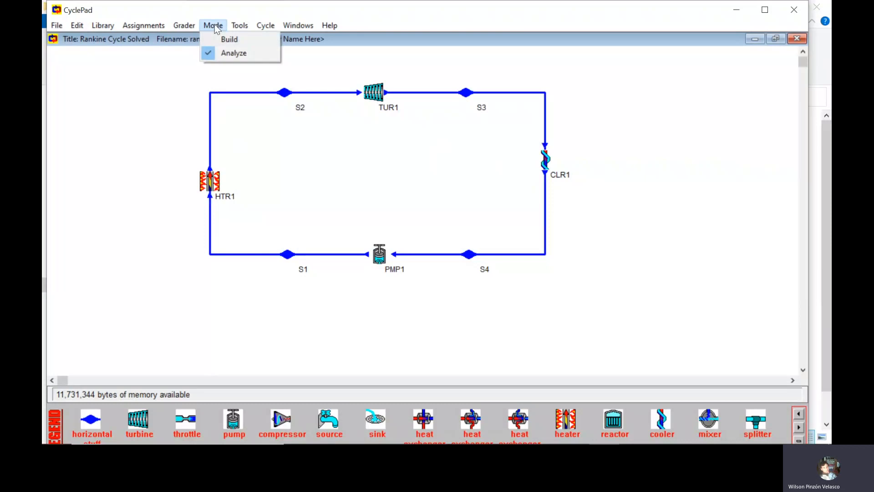
left_click(687, 149)
Step: Display the meters of turbine TUR1, stuff point S3 and cooler CLR1, dismissing the meter help each time
left_click(382, 95)
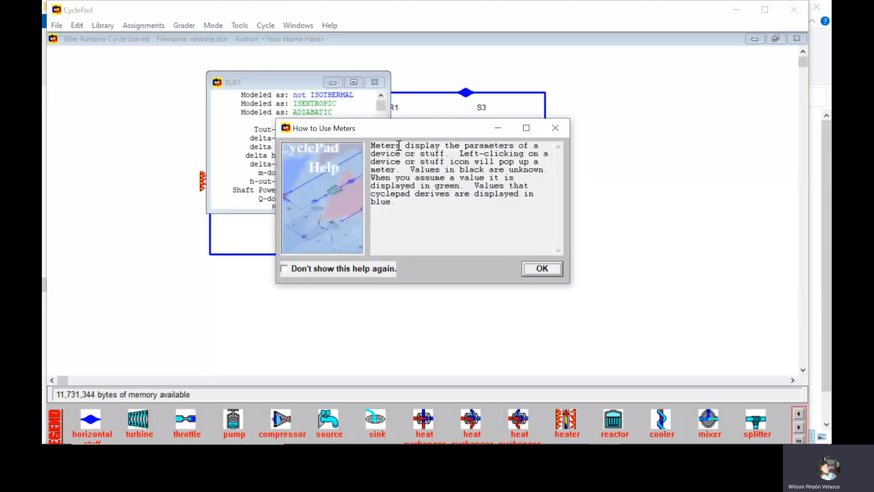
left_click(551, 127)
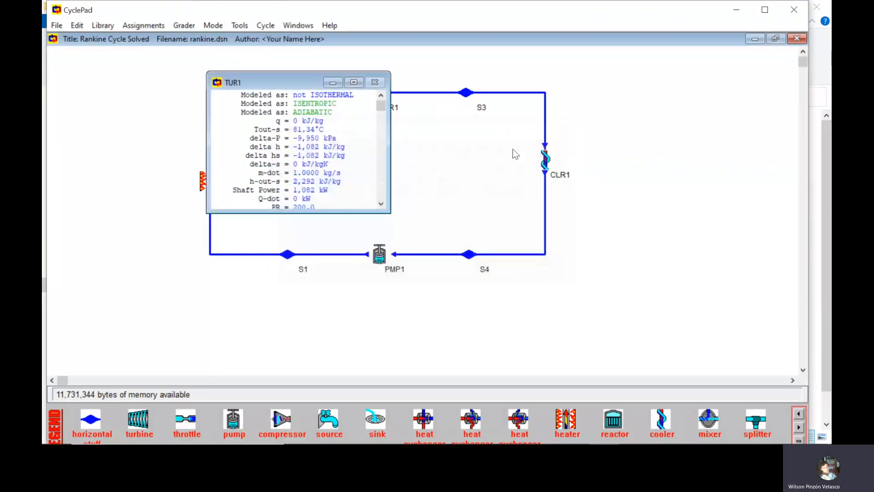
left_click(465, 92)
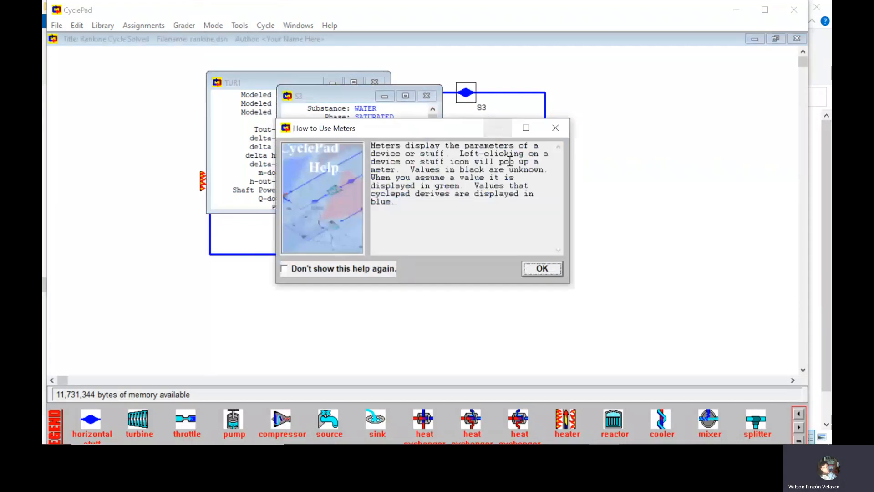
left_click(541, 269)
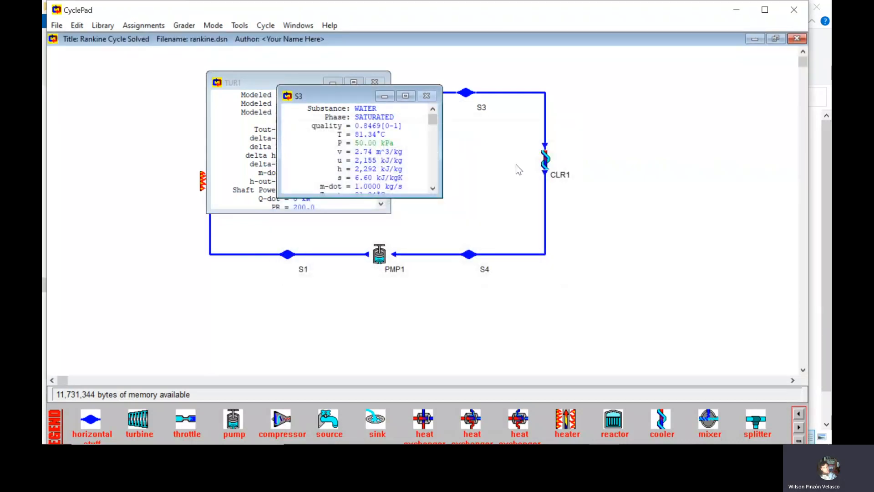
left_click(545, 160)
left_click(541, 269)
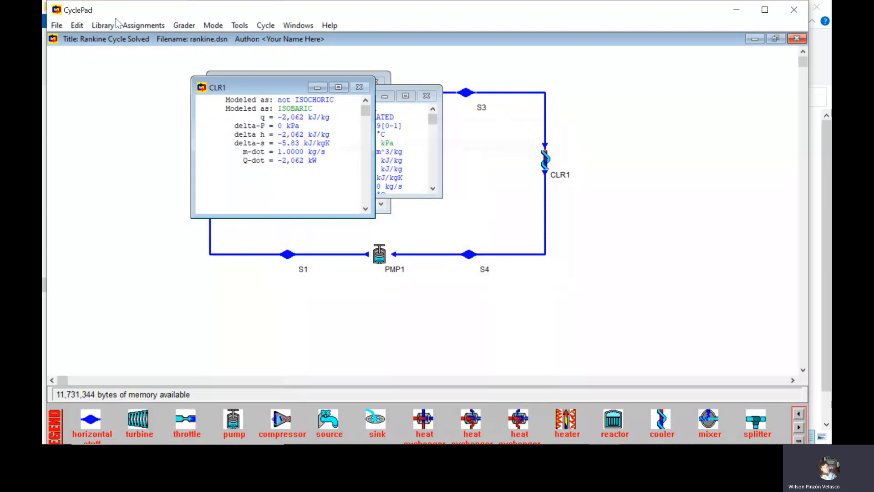
left_click(58, 25)
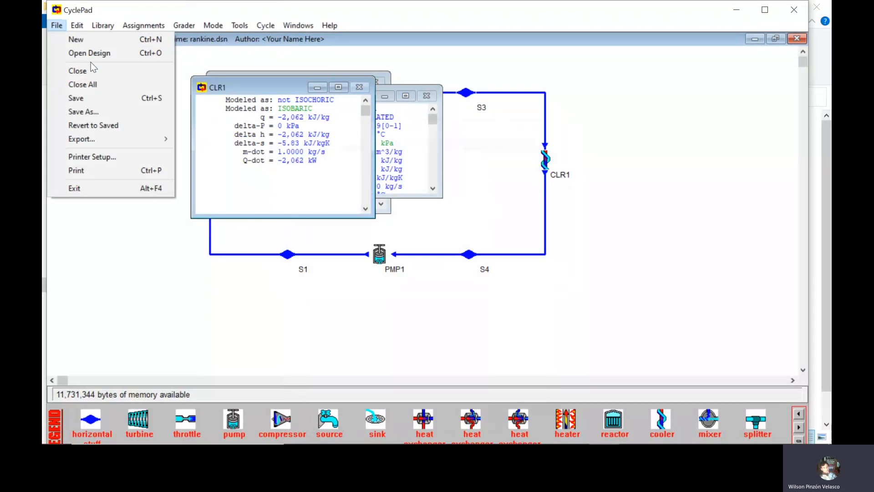
left_click(85, 54)
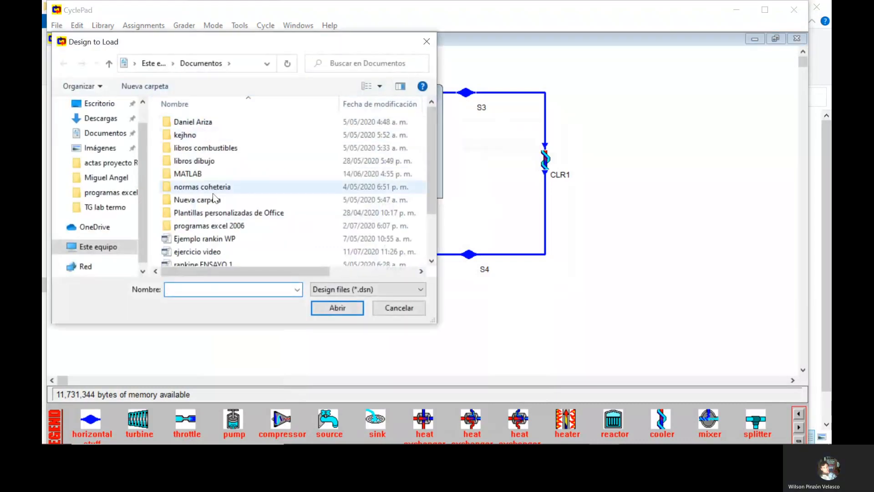
scroll(234, 226, "down", 2)
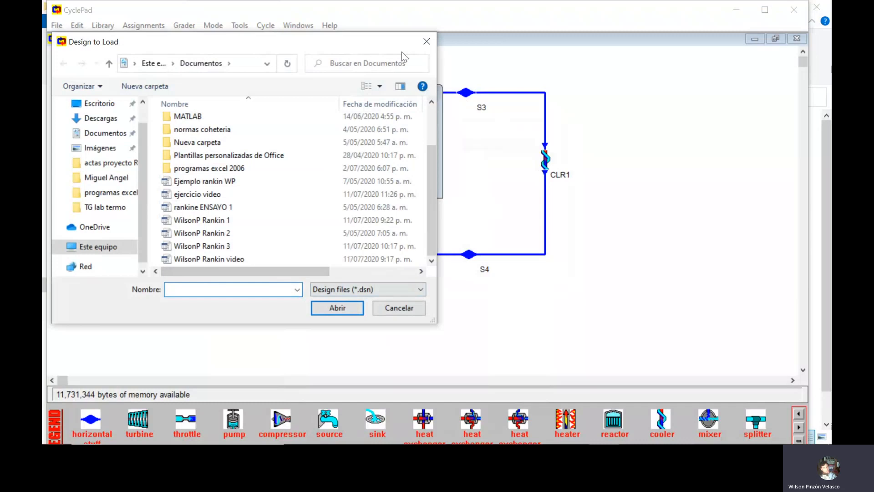
left_click(425, 43)
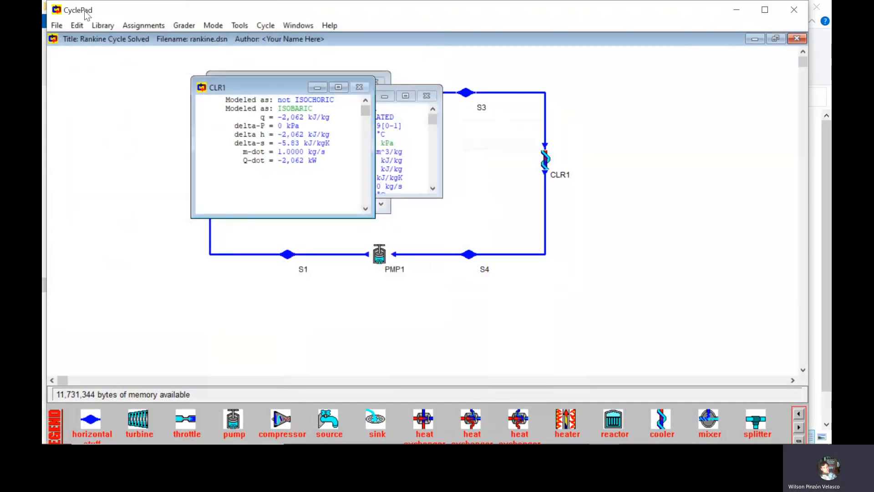
left_click(103, 26)
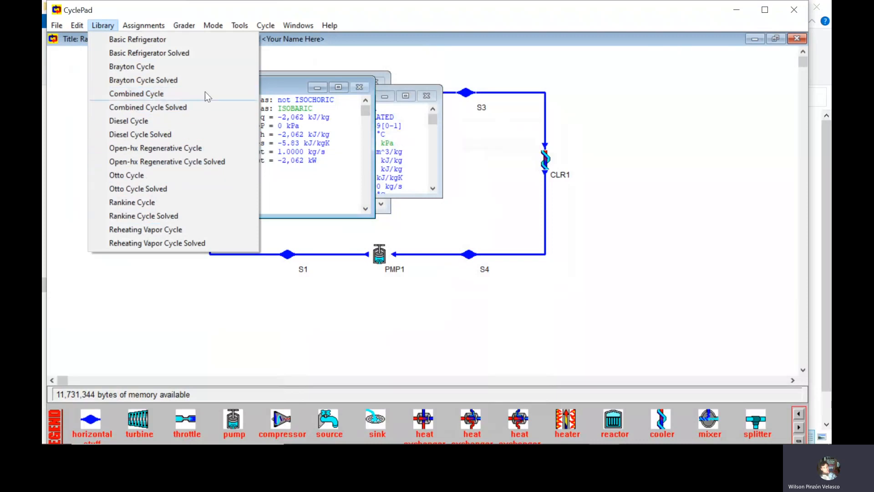
left_click(325, 70)
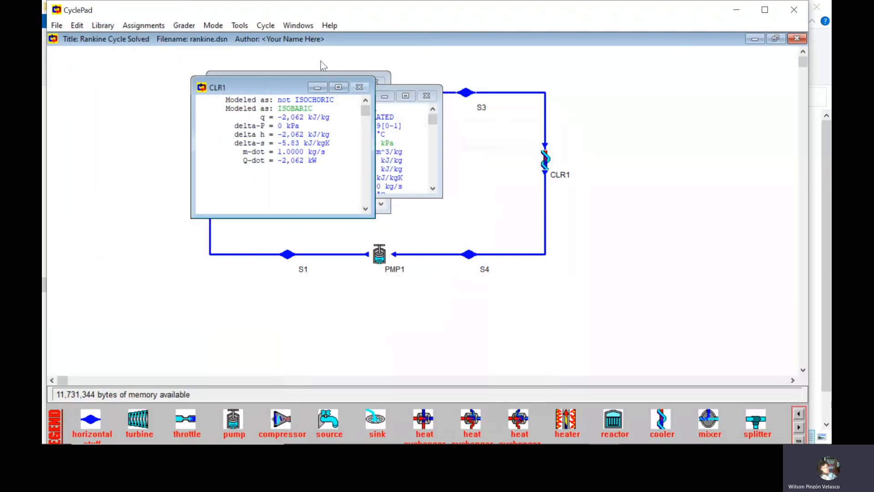
Step: Close the Rankine Cycle Solved design without saving it
left_click(57, 27)
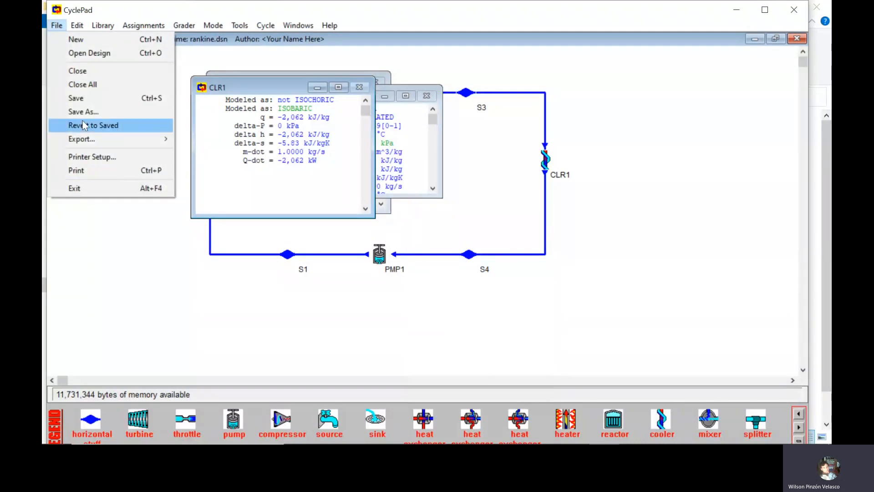
left_click(77, 71)
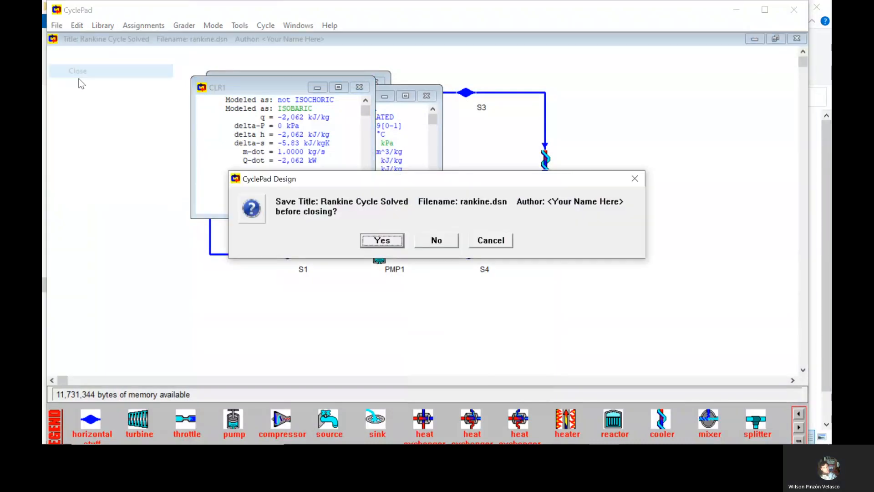
left_click(438, 240)
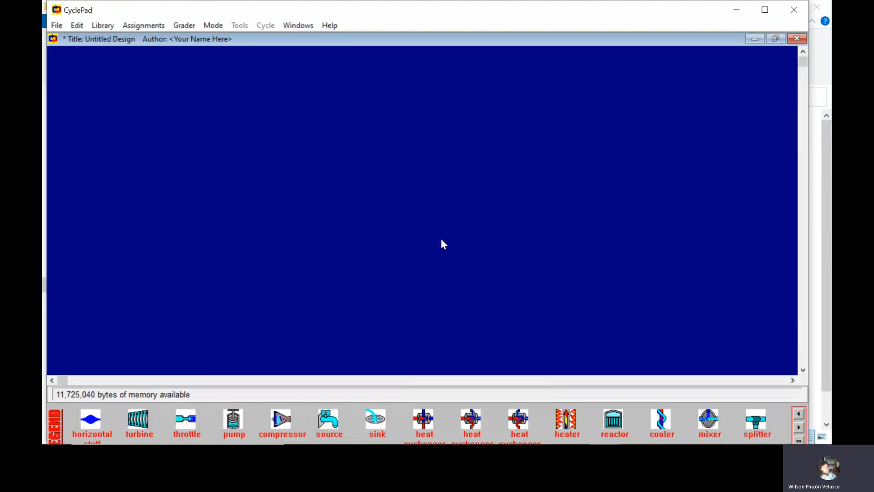
Step: Create a new Open Cycle design titled Untitled Design and dismiss the construction help
left_click(56, 26)
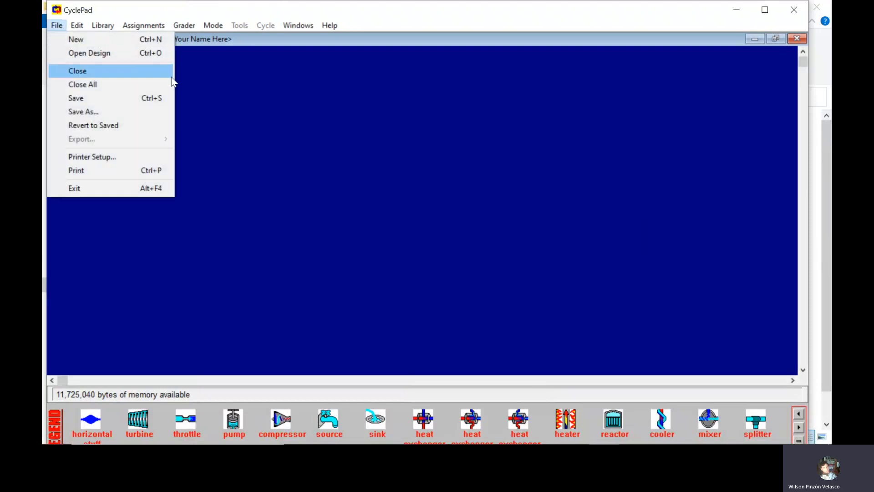
left_click(86, 40)
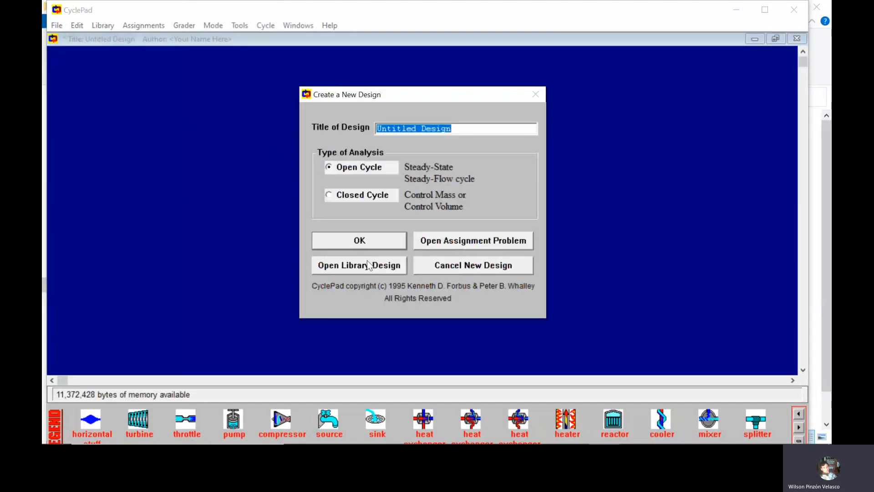
left_click(354, 241)
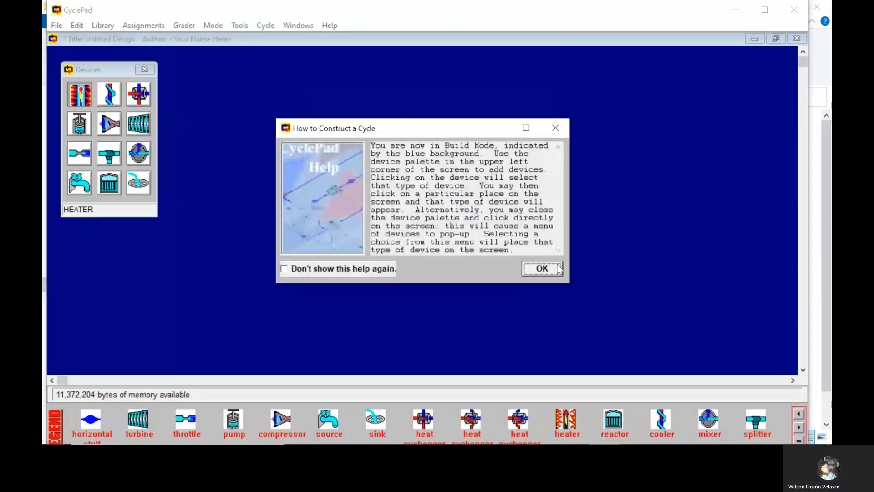
left_click(545, 269)
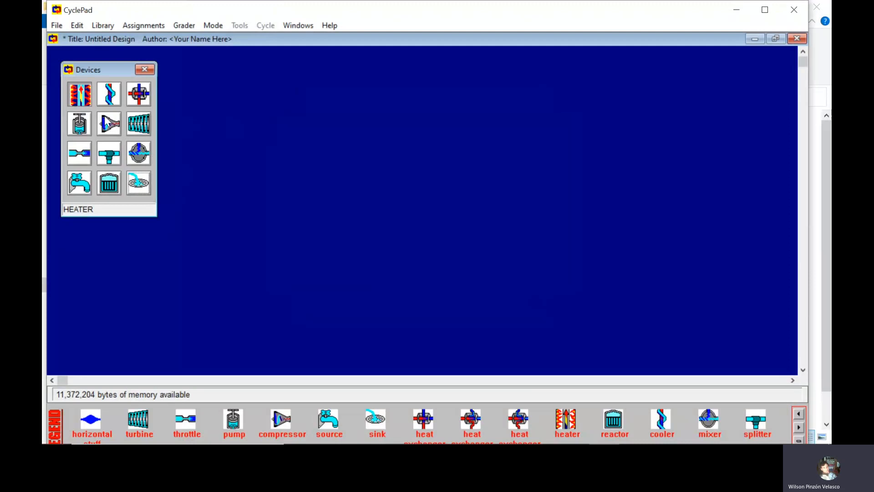
Step: Place a heater, a turbine, a cooler and a pump on the empty design, arranged roughly as a loop
left_click(299, 180)
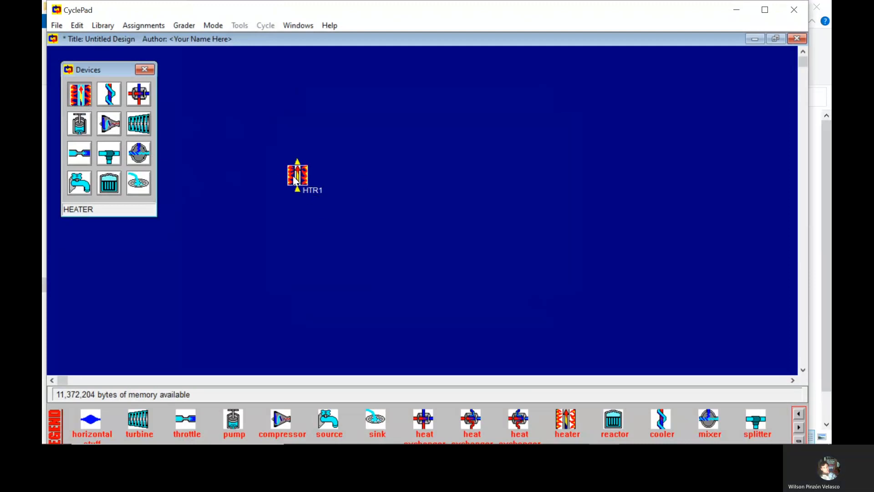
left_click(145, 125)
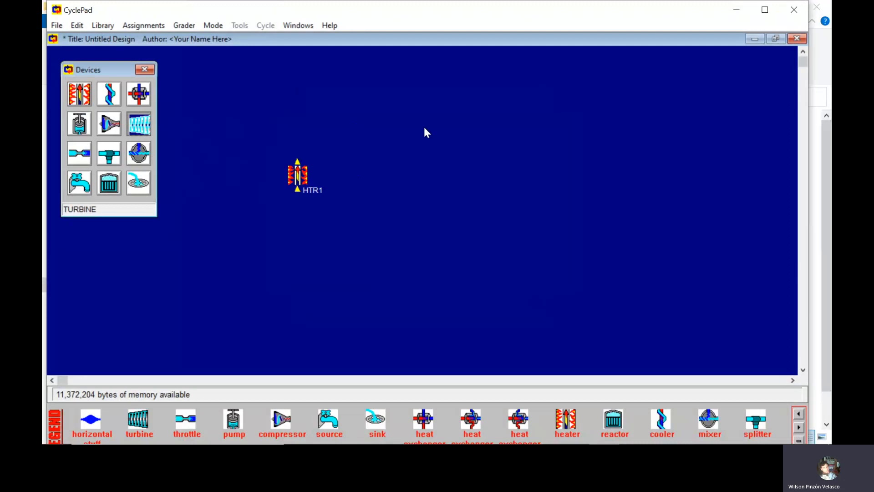
left_click(425, 131)
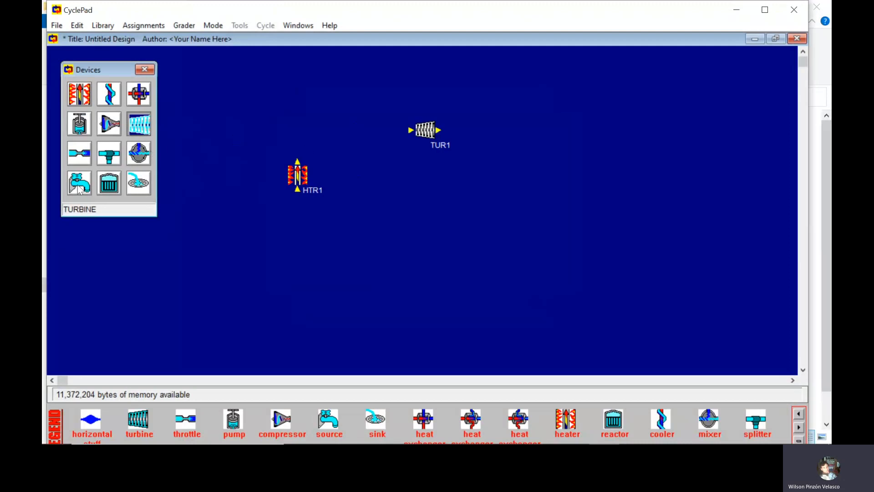
left_click(114, 101)
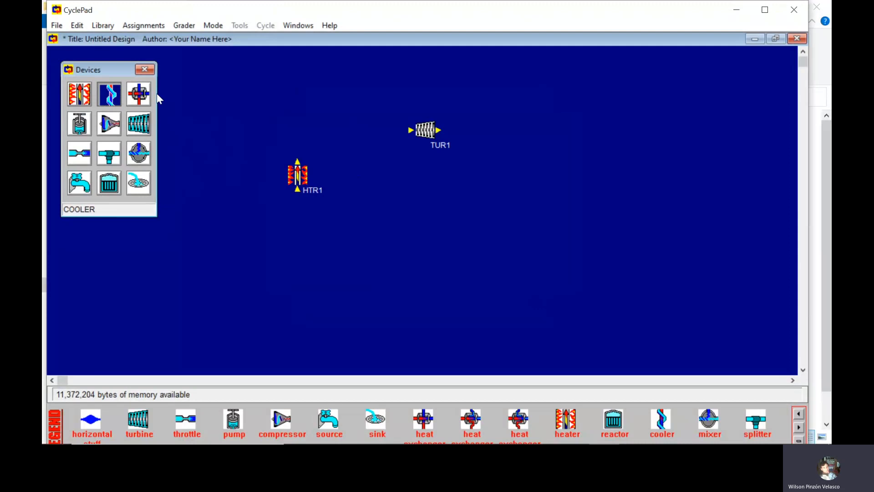
left_click(485, 188)
left_click(81, 125)
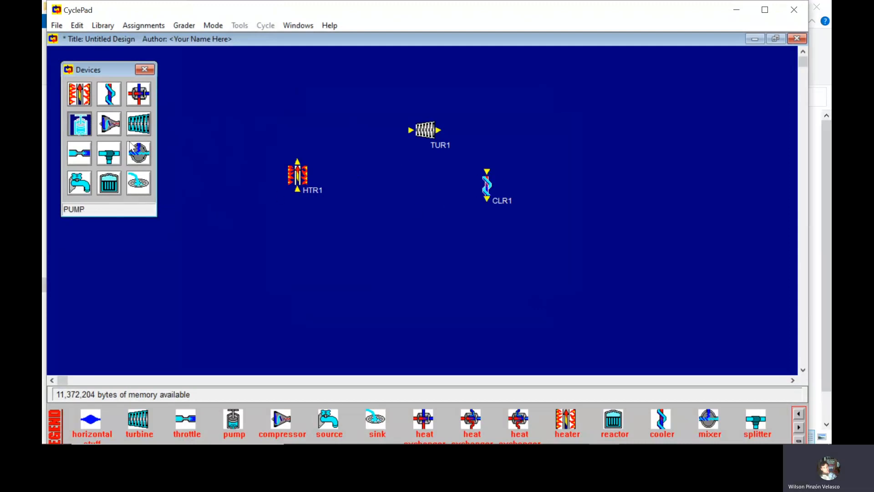
left_click(403, 213)
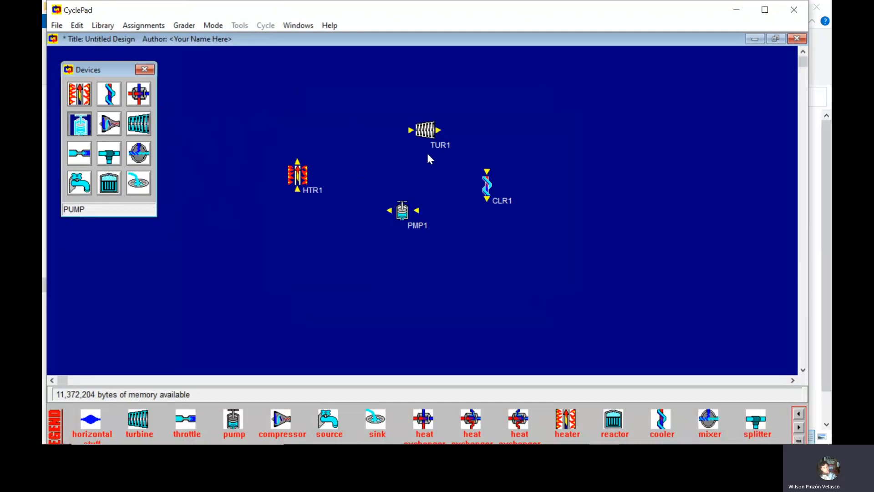
Step: Rearrange the four devices into a loop, with turbine TUR1 directly above pump PMP1 and heater HTR1 level with cooler CLR1
left_click_drag(426, 130, 404, 120)
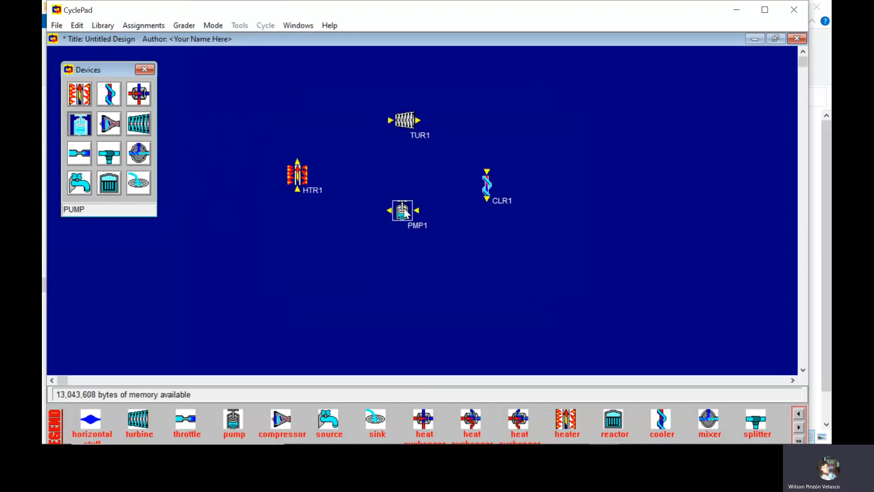
left_click_drag(402, 211, 399, 223)
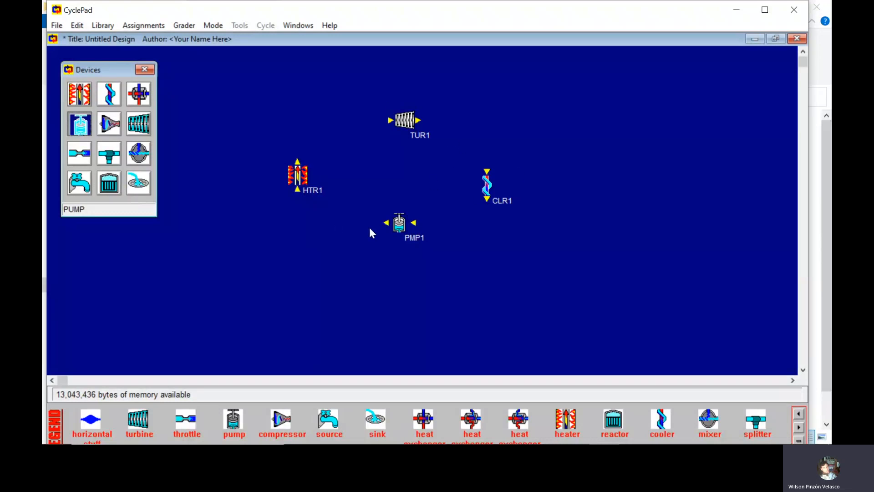
left_click_drag(398, 223, 388, 236)
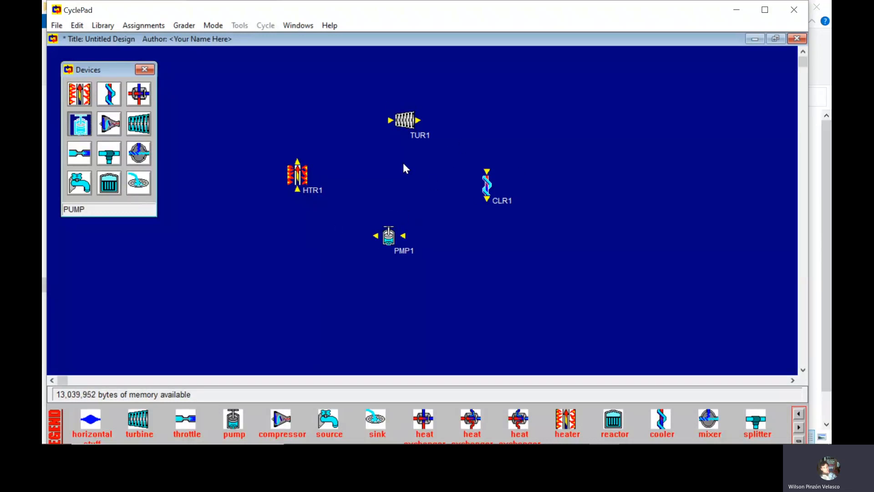
left_click_drag(405, 120, 389, 116)
left_click(299, 173)
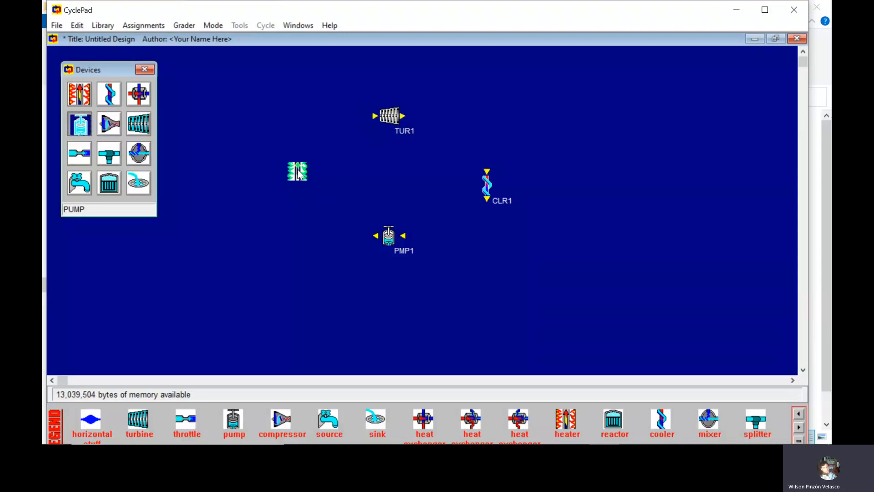
left_click(488, 185)
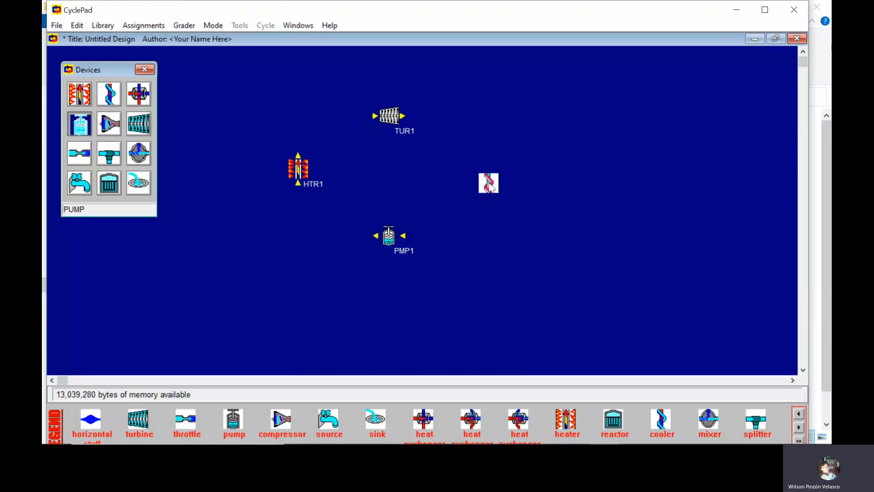
left_click_drag(489, 186, 483, 170)
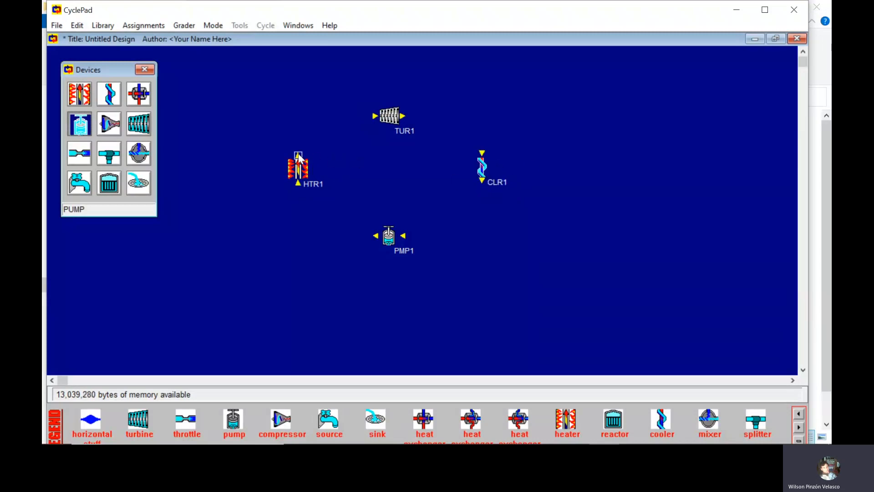
Step: Connect heater, turbine, cooler and pump in order into a closed loop and switch the finished cycle to Analyze Mode
left_click_drag(299, 157, 373, 115)
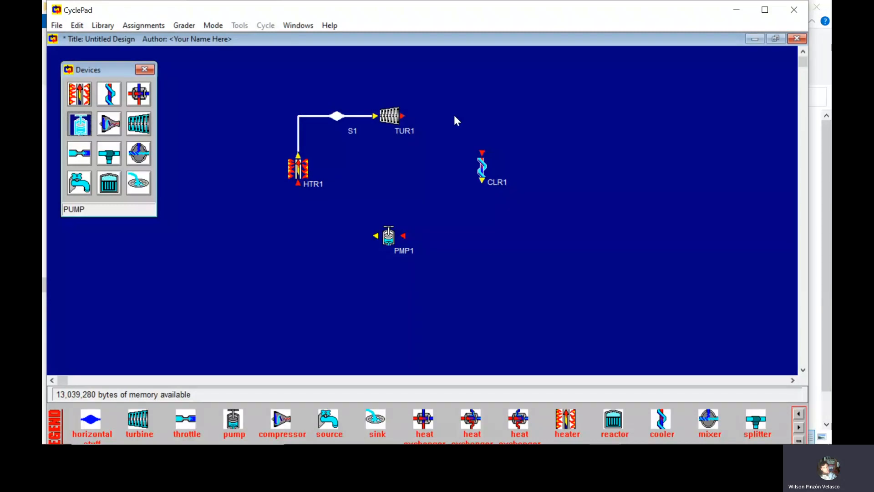
left_click_drag(455, 117, 482, 152)
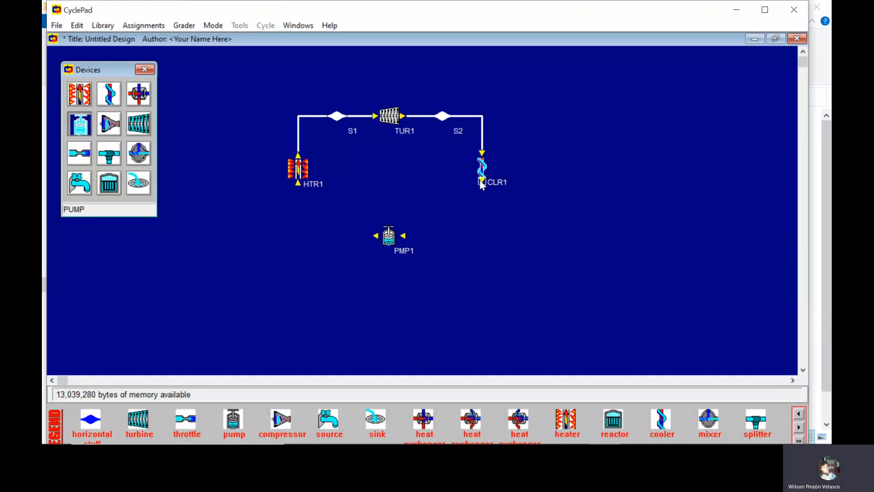
left_click_drag(482, 181, 475, 205)
left_click_drag(404, 234, 365, 234)
left_click_drag(308, 196, 298, 183)
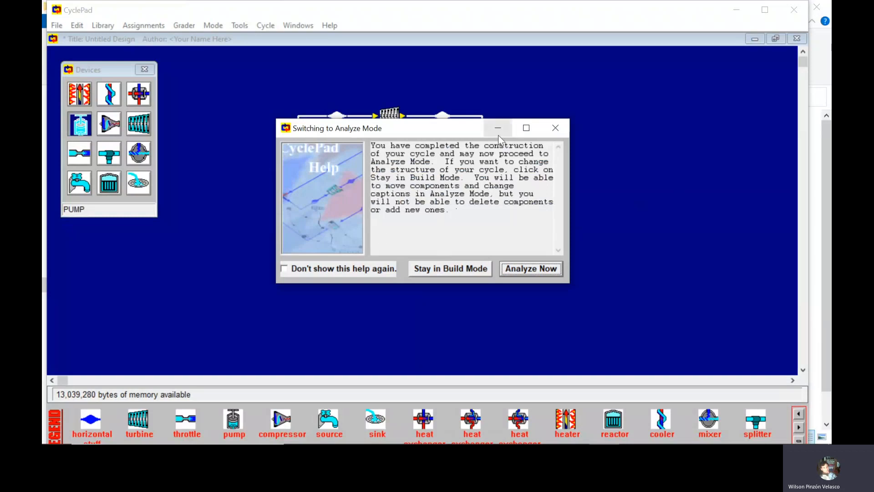
left_click(529, 268)
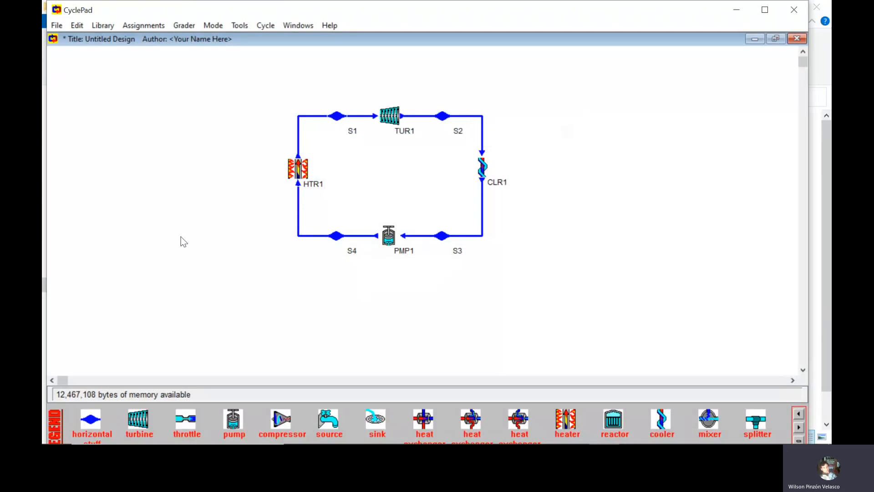
Step: Display the meter of stuff point S4, dismiss the meter help and move the meter clear of the cycle
left_click(336, 236)
left_click(543, 270)
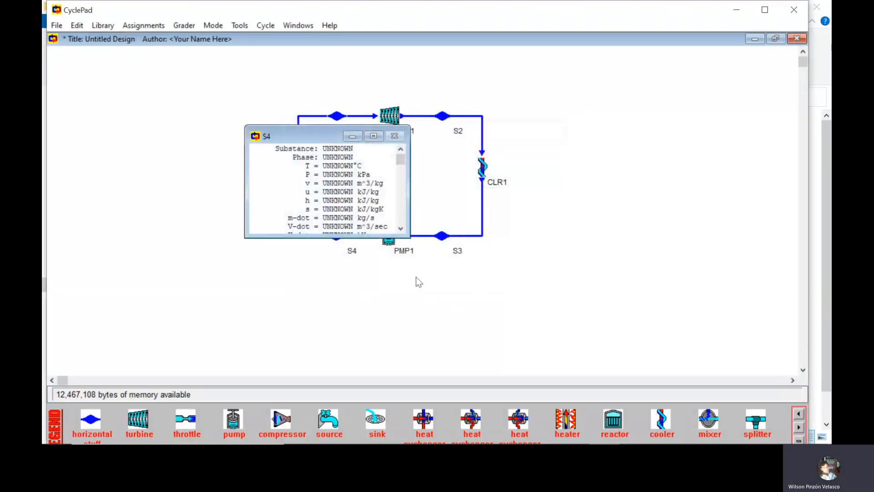
left_click_drag(315, 133, 179, 184)
Step: Switch to Paint to examine the sketched T-s diagram and cycle layout, and return to CyclePad
mouse_move(510, 441)
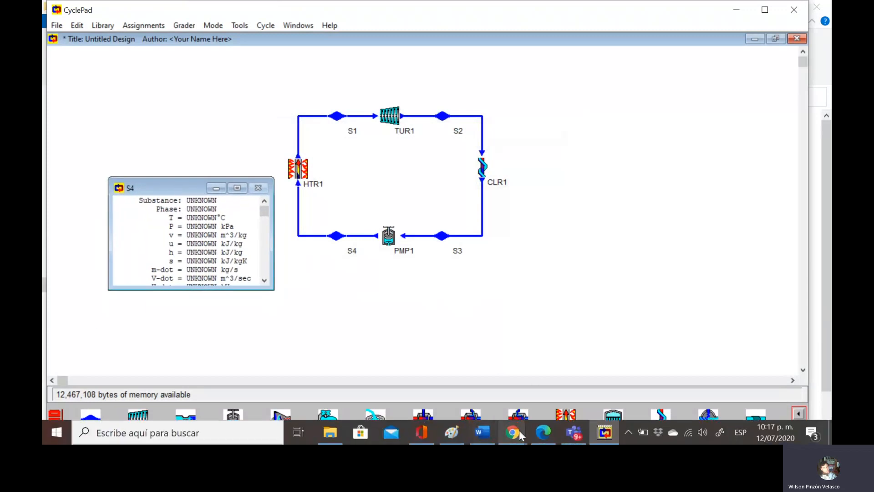
left_click(451, 433)
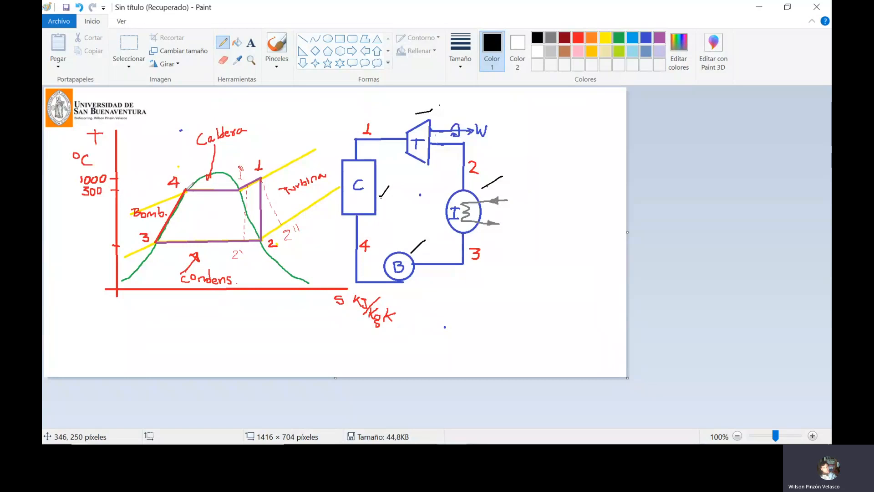
mouse_move(443, 442)
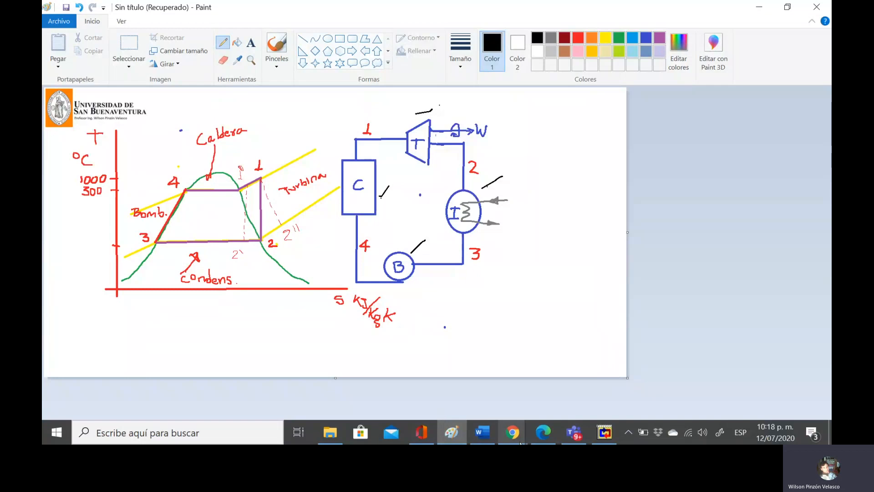
left_click(603, 432)
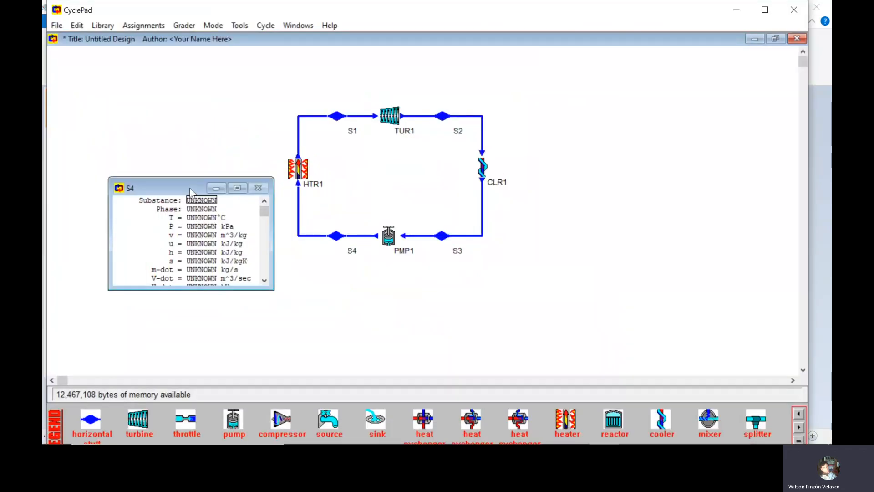
Step: Move the S4 meter away from the cycle, make it taller and select Water as the substance for S4
left_click_drag(190, 191, 147, 86)
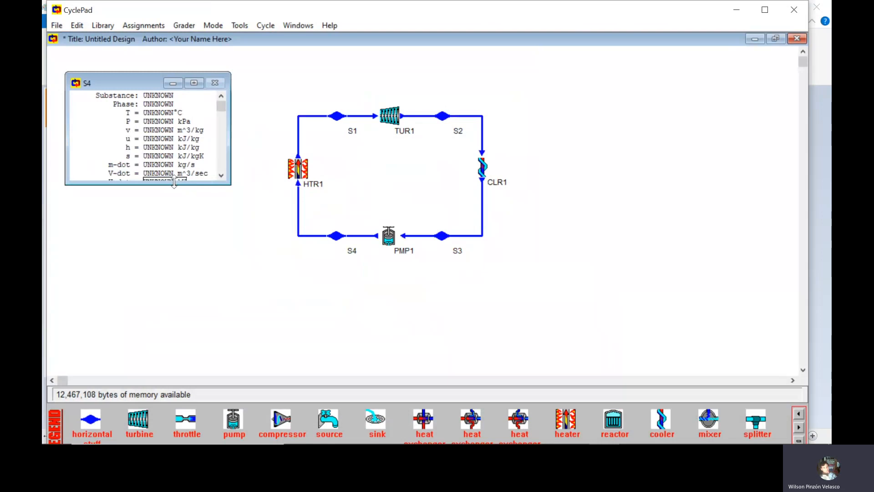
left_click_drag(174, 183, 177, 229)
left_click(164, 96)
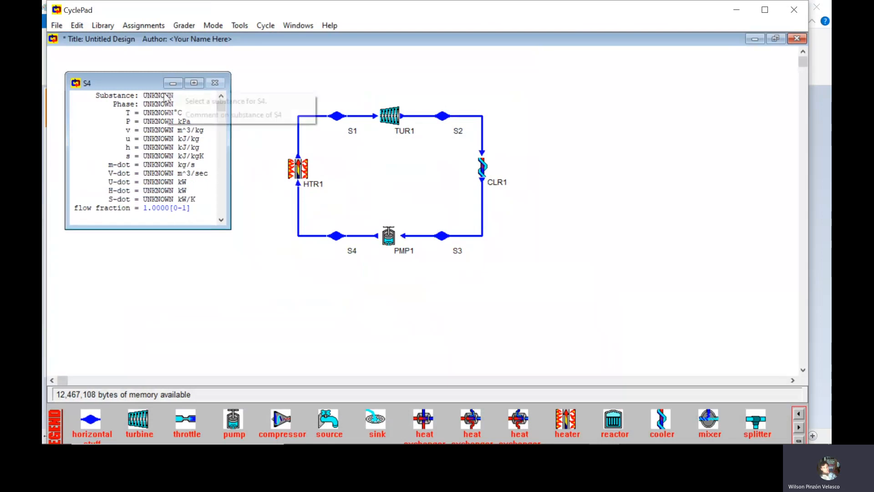
left_click(231, 103)
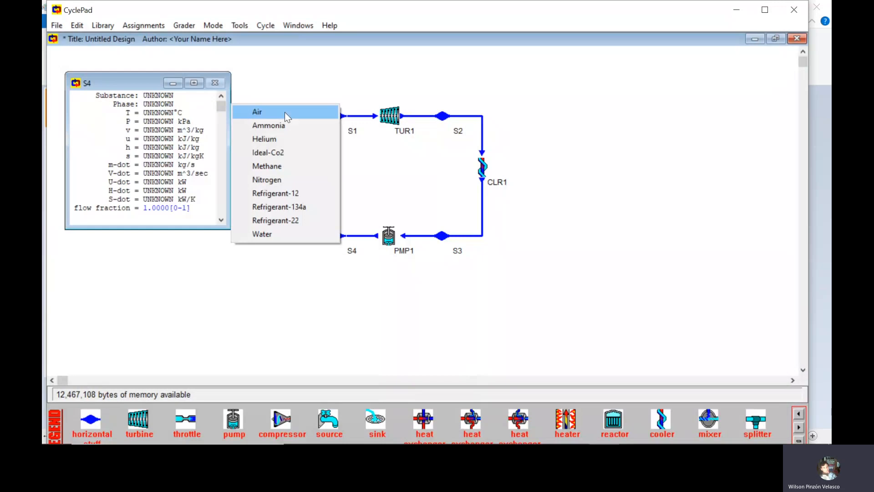
left_click(278, 233)
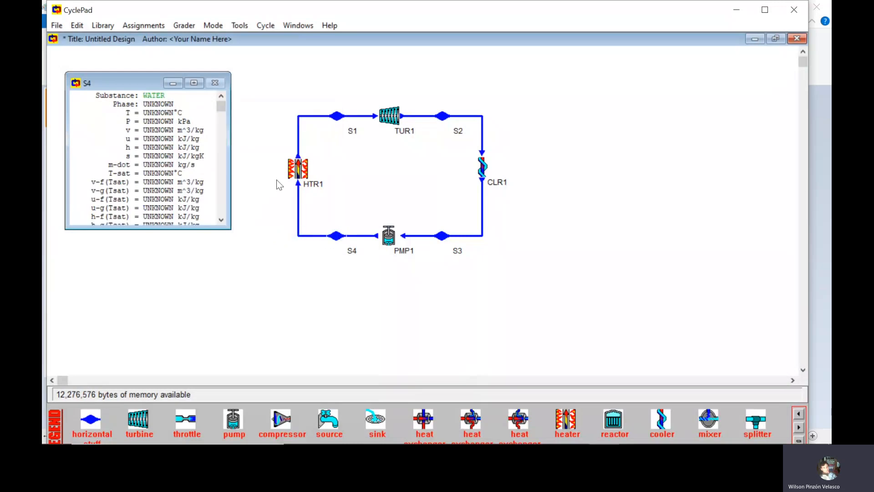
Step: Set the phase of S4 to Saturated
left_click(155, 104)
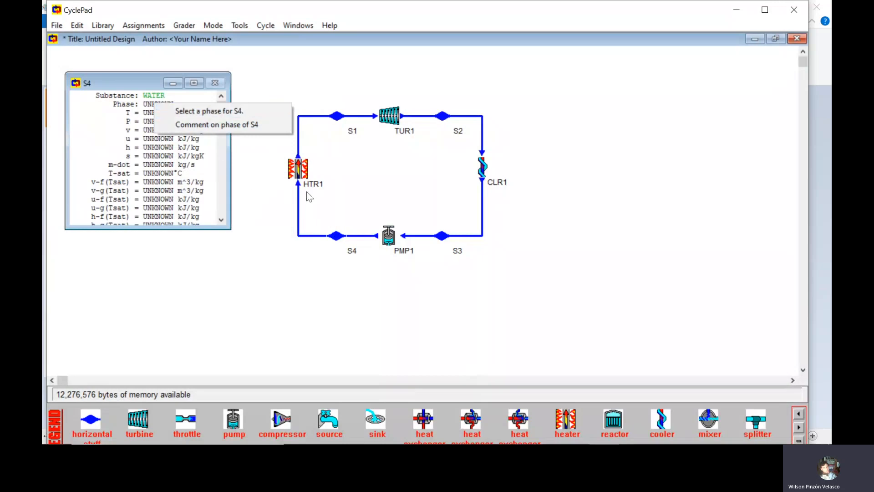
left_click(139, 146)
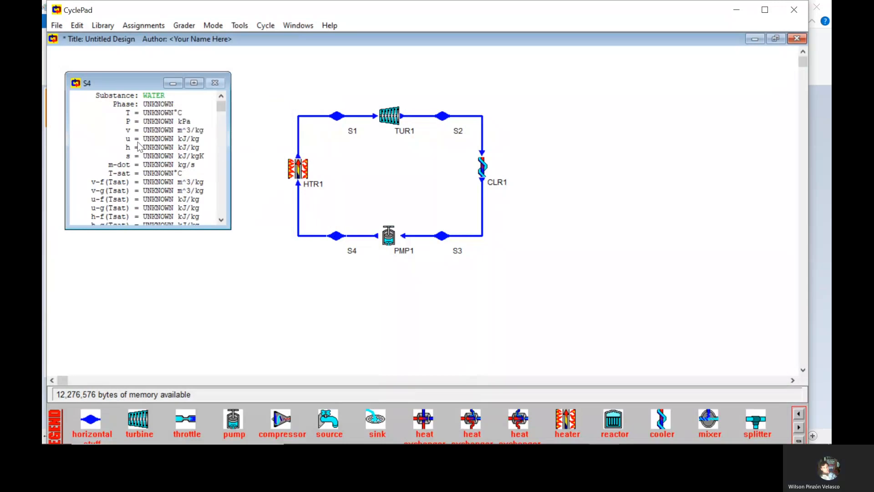
left_click(156, 106)
left_click(198, 110)
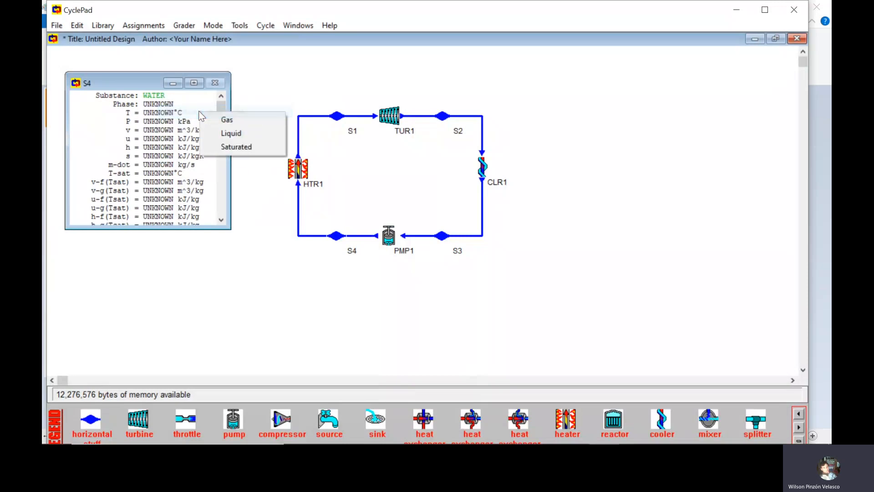
left_click(242, 146)
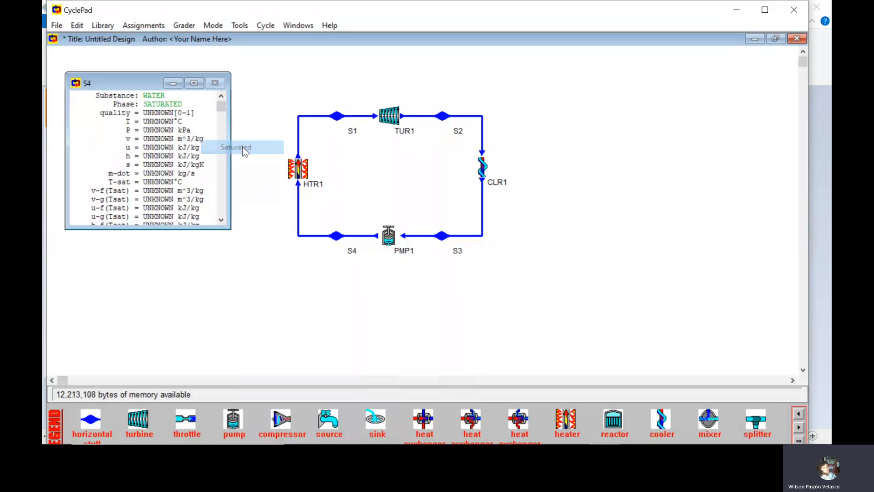
Step: Assume a quality value of 0 for S4
left_click(157, 114)
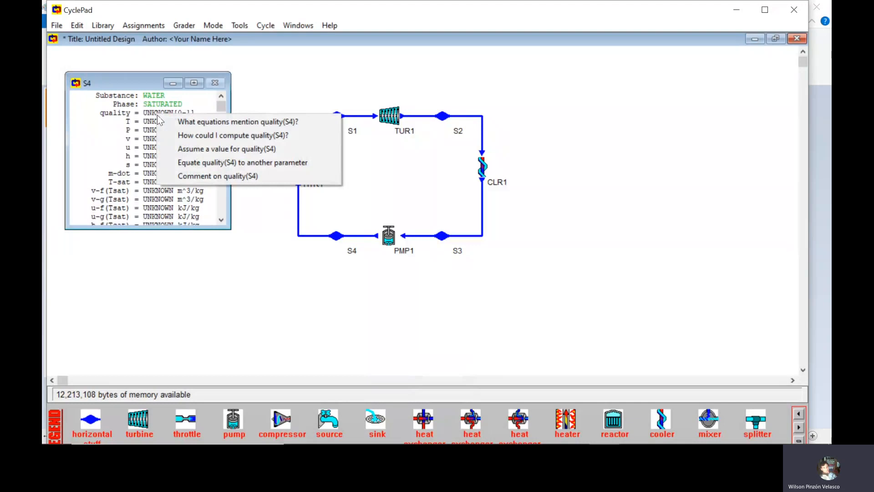
left_click(225, 149)
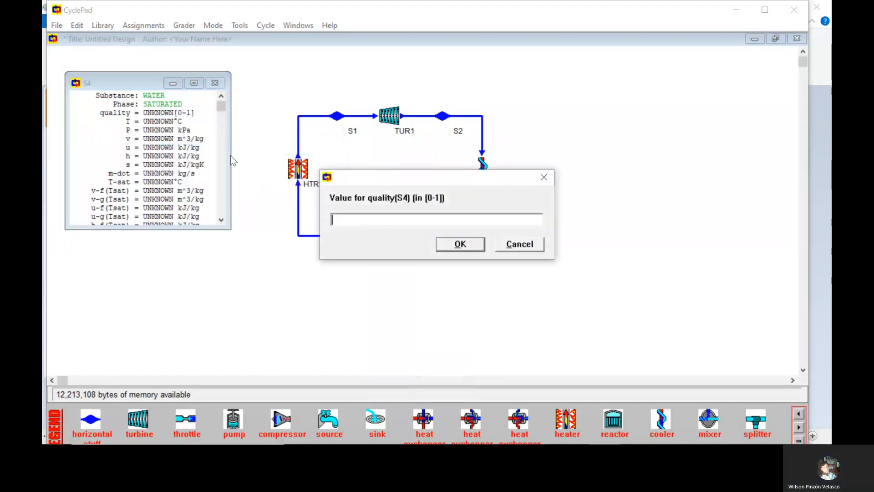
type("0")
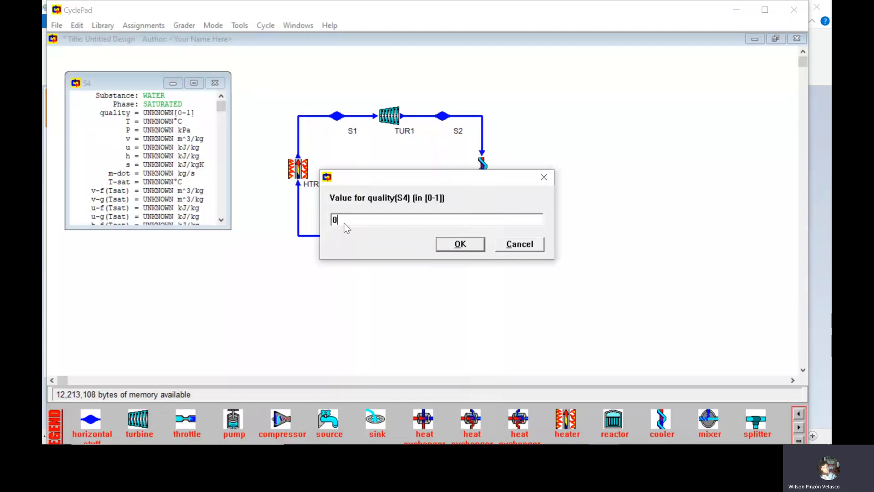
left_click(469, 248)
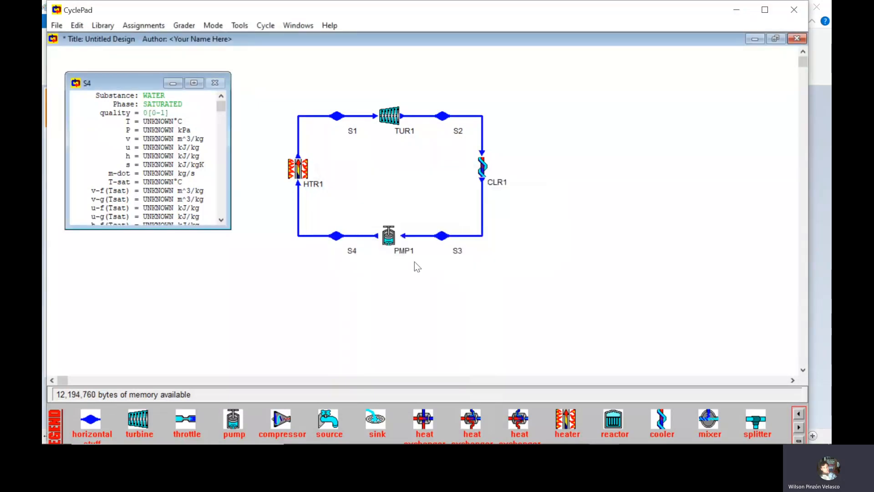
Step: Assume a temperature of 300 °C for S4
left_click(163, 122)
left_click(214, 151)
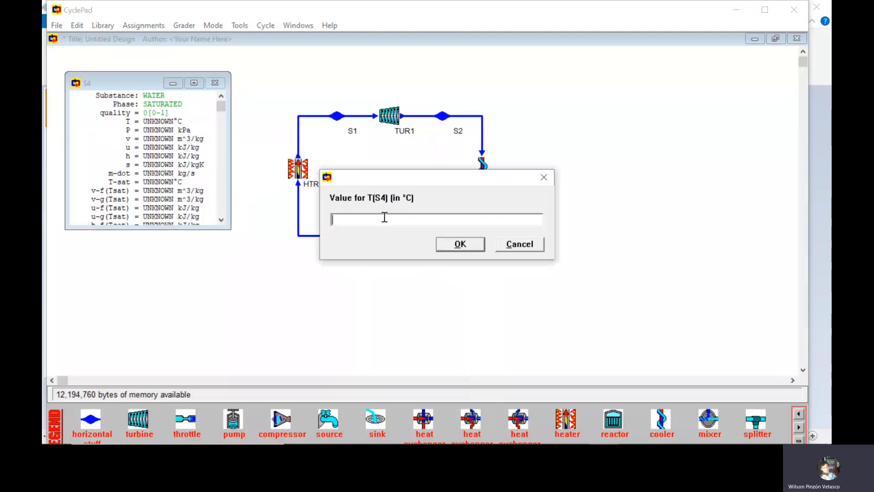
type("300")
left_click(444, 243)
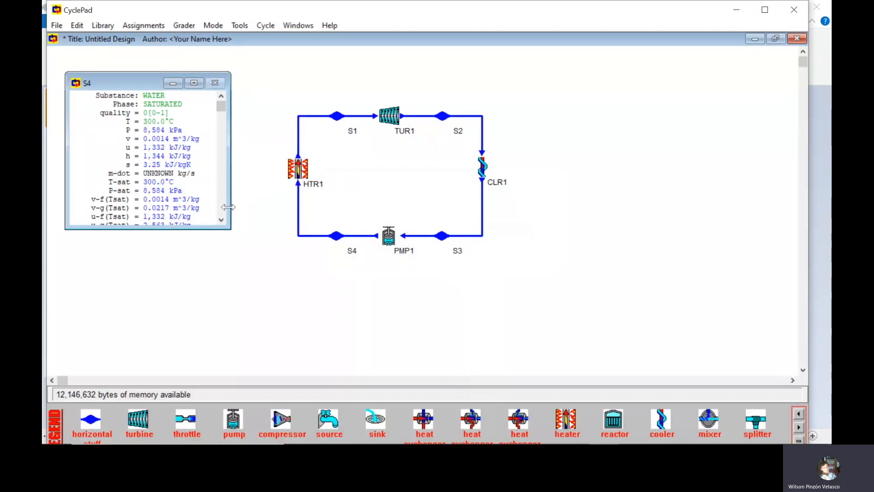
Step: Assume a mass flow rate (m-dot) of 1 kg/s for S4 and look through its derived properties
left_click(225, 221)
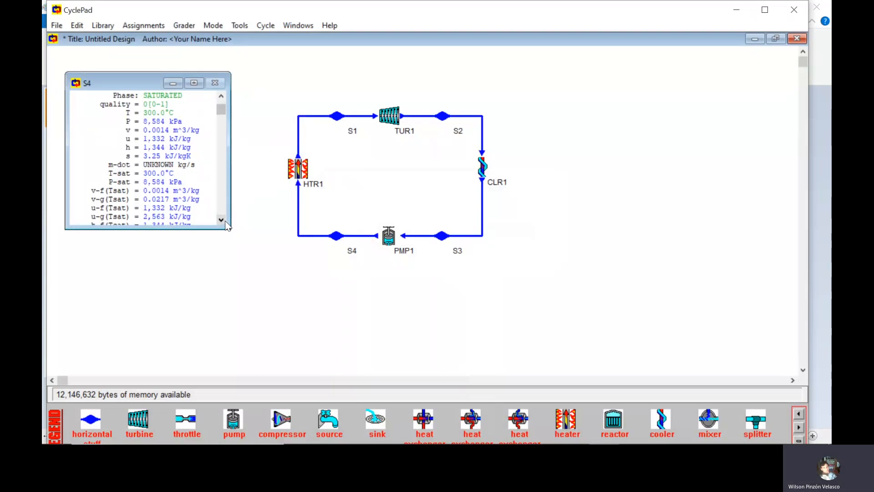
left_click(225, 222)
left_click_drag(219, 125, 223, 97)
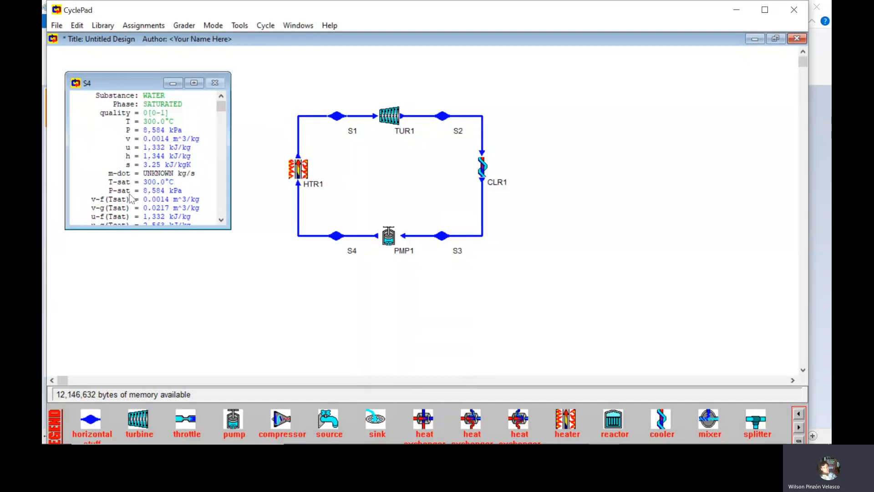
right_click(160, 174)
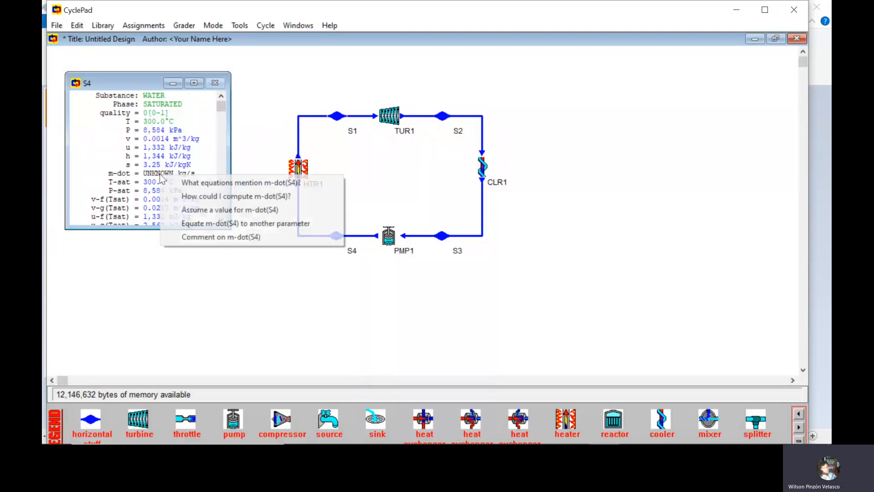
left_click(209, 211)
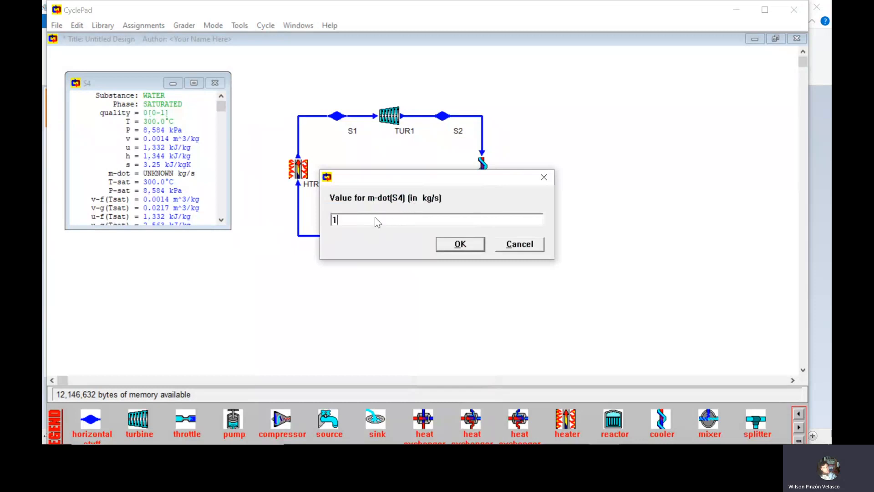
left_click(459, 245)
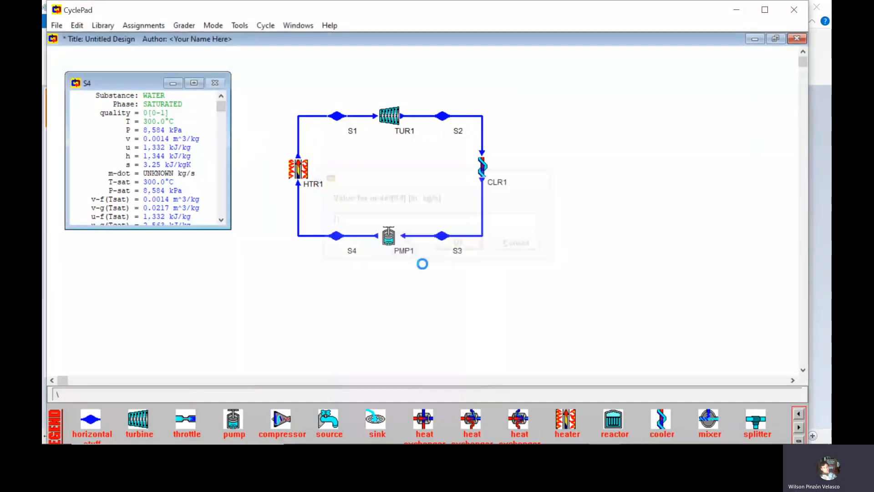
left_click(221, 208)
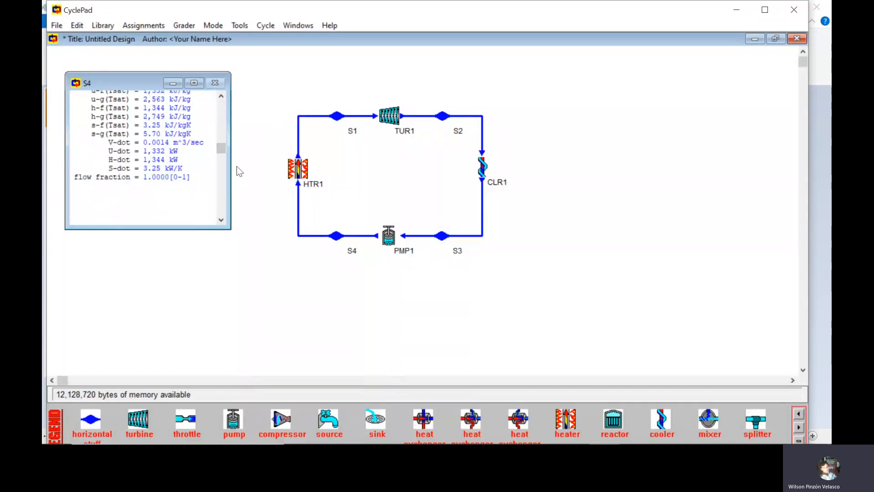
left_click_drag(222, 146, 214, 107)
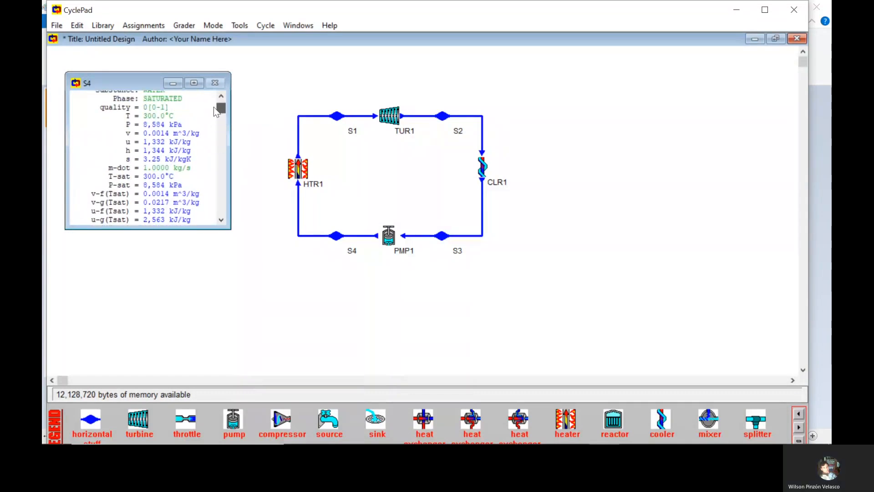
Step: Move the S4 meter higher in the workspace and open the meter of the heater HTR1
left_click_drag(122, 84, 115, 64)
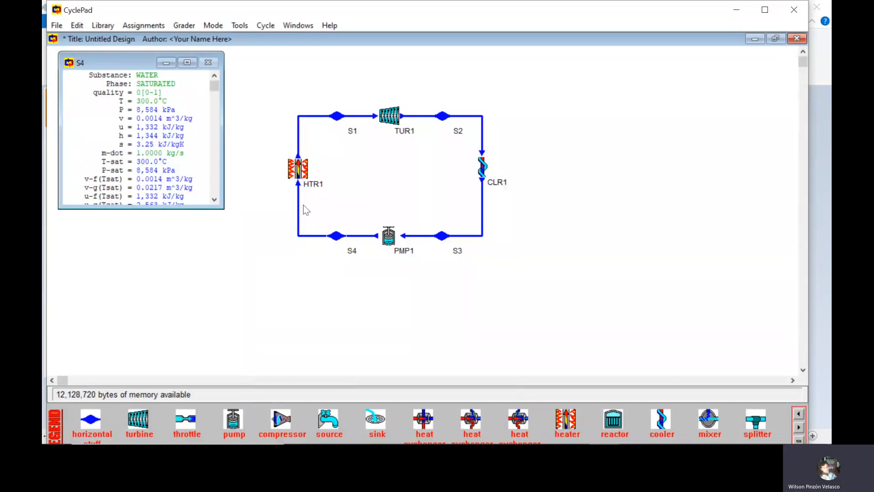
left_click(307, 175)
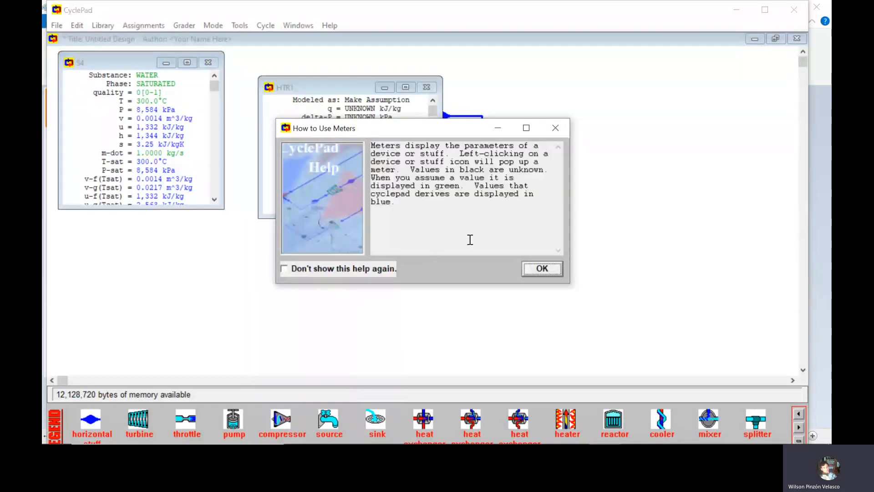
left_click(543, 269)
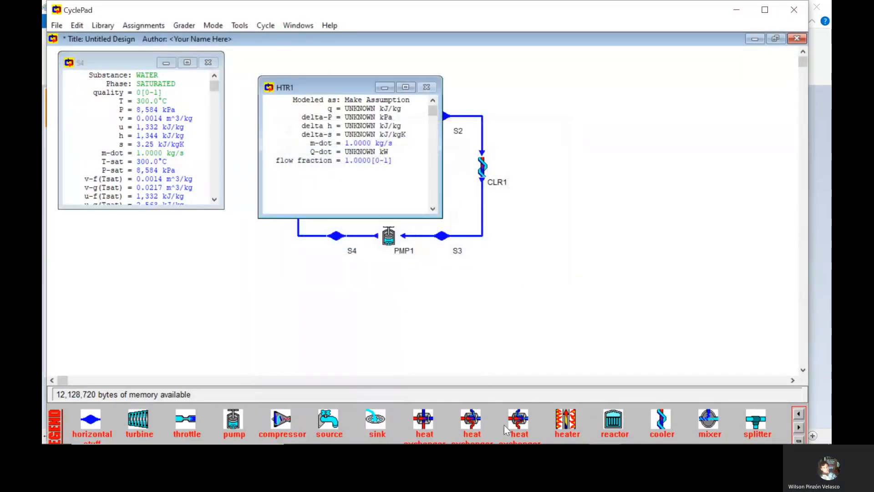
Step: Switch to Paint to check the boiler process on the hand-drawn T-s diagram, and return to CyclePad
mouse_move(572, 440)
left_click(605, 438)
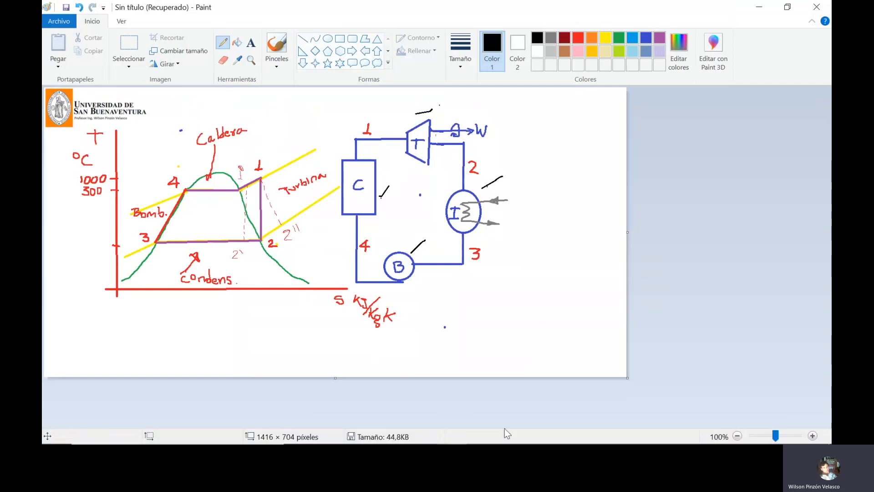
left_click(605, 432)
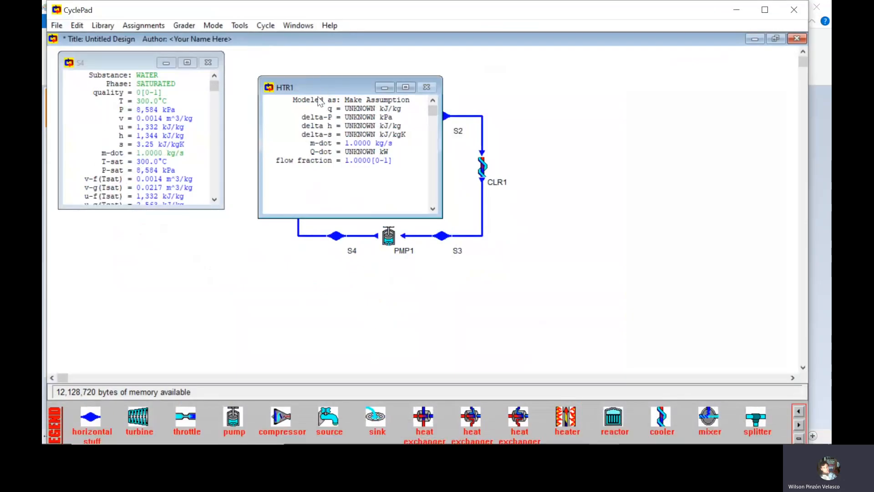
Step: Arrange the shortened S4 meter above the HTR1 meter and model HTR1 as working isobarically
left_click_drag(320, 101, 125, 132)
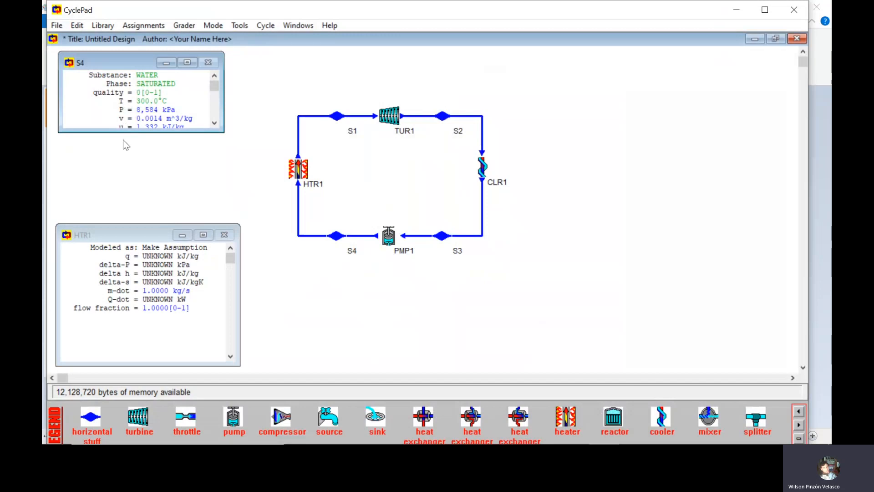
left_click_drag(130, 231, 130, 160)
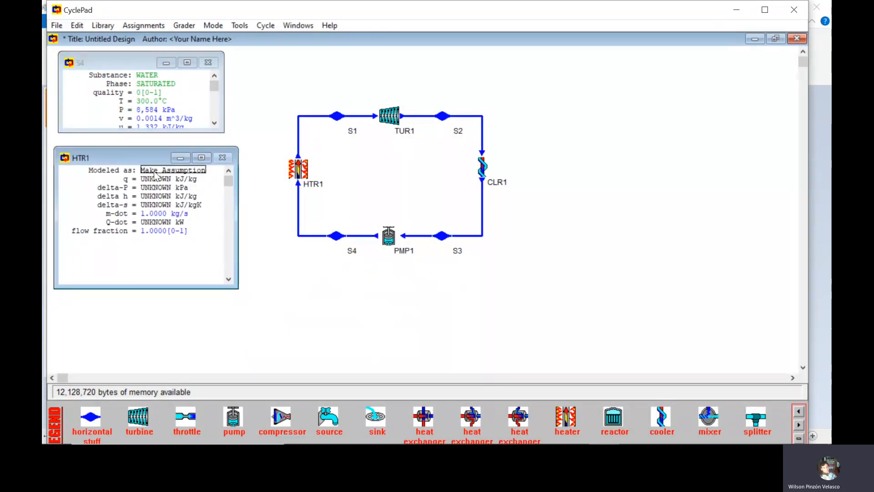
left_click(155, 172)
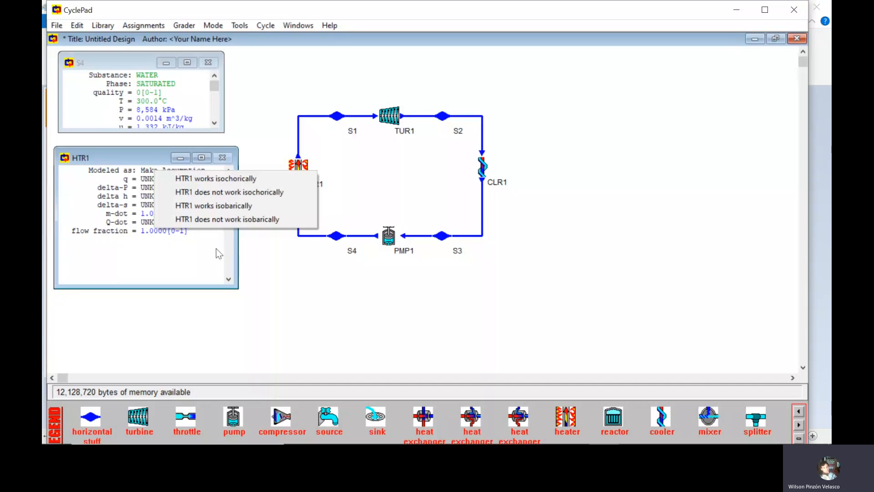
left_click(212, 209)
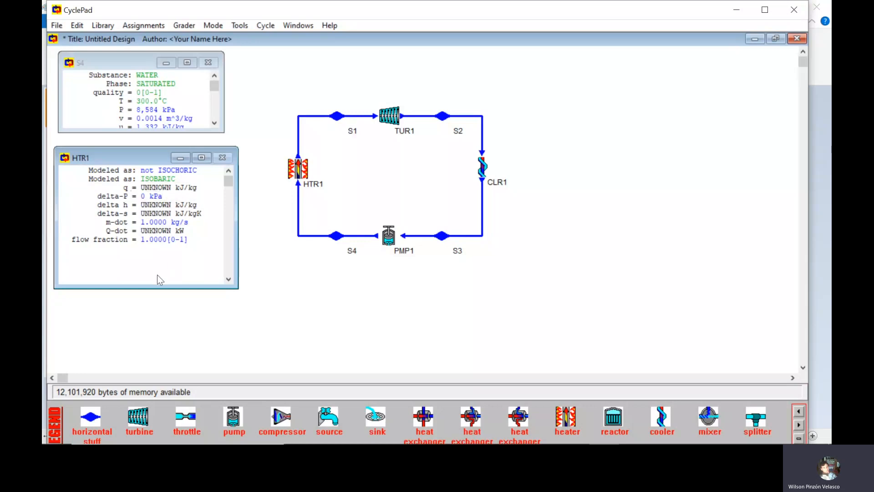
left_click_drag(149, 285, 149, 259)
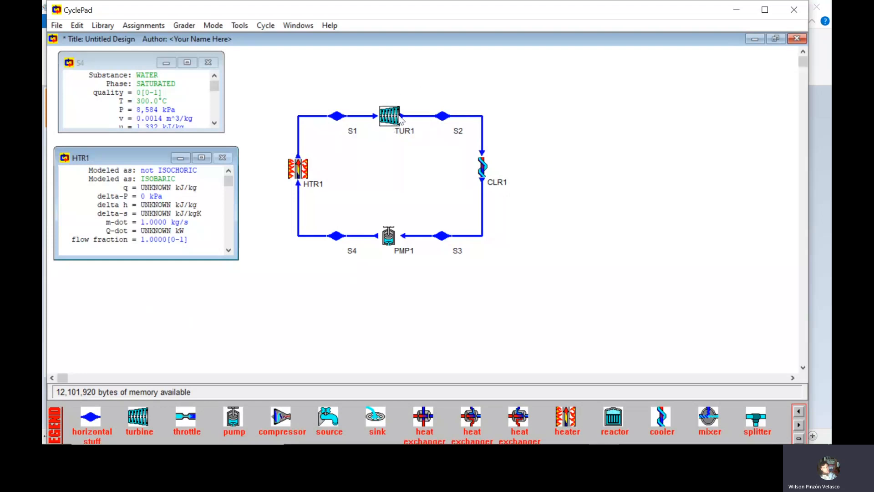
left_click(149, 188)
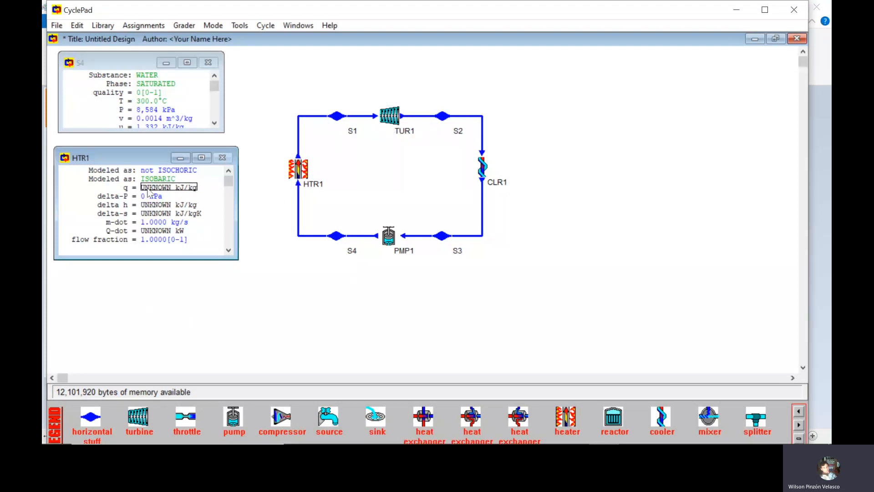
left_click(164, 179)
Step: Switch to Paint to examine state 1 at the boiler outlet in the cycle sketch, and return to CyclePad
mouse_move(542, 440)
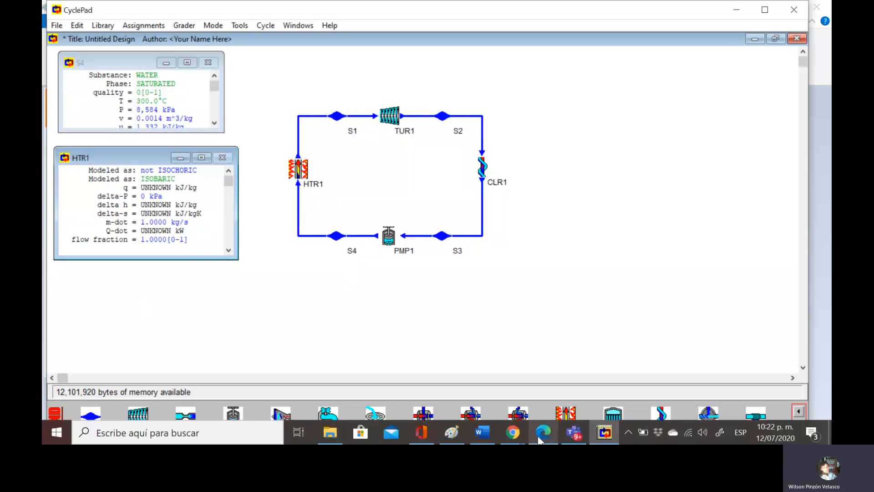
left_click(603, 435)
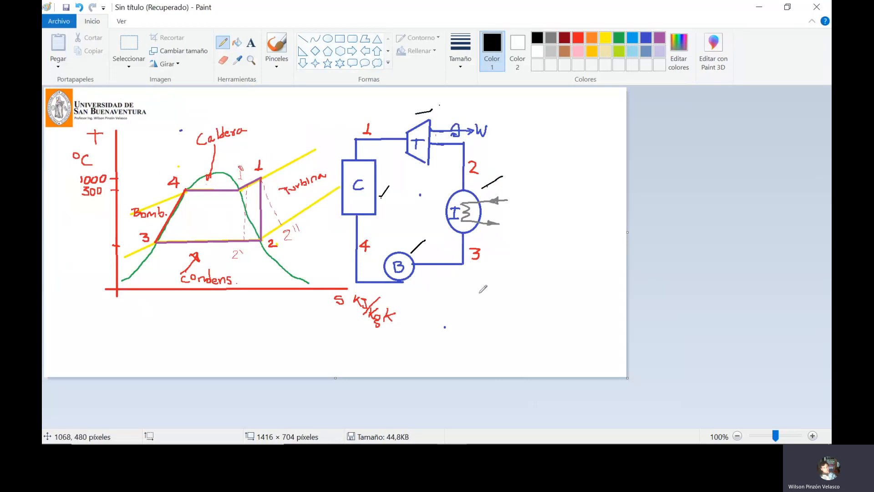
mouse_move(519, 443)
left_click(608, 434)
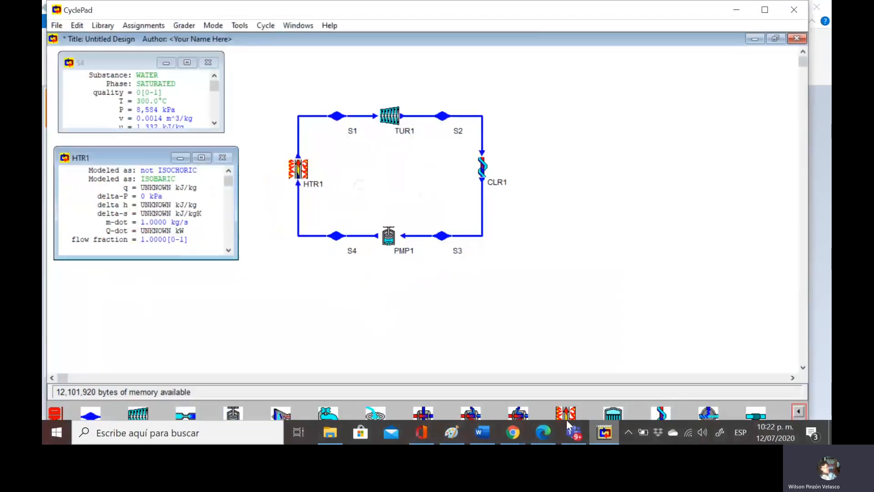
Step: Open the S1 meter, move it off the cycle to below the HTR1 readings and make it taller
left_click(334, 114)
left_click(533, 269)
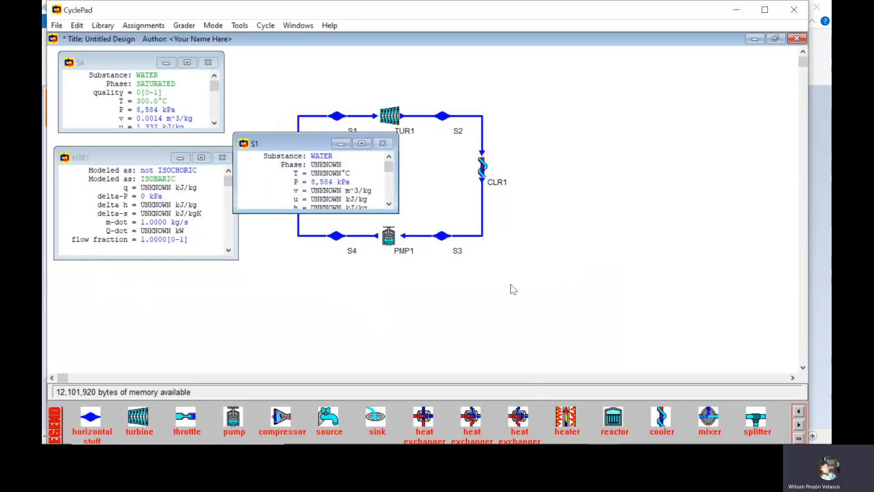
left_click_drag(315, 144, 159, 241)
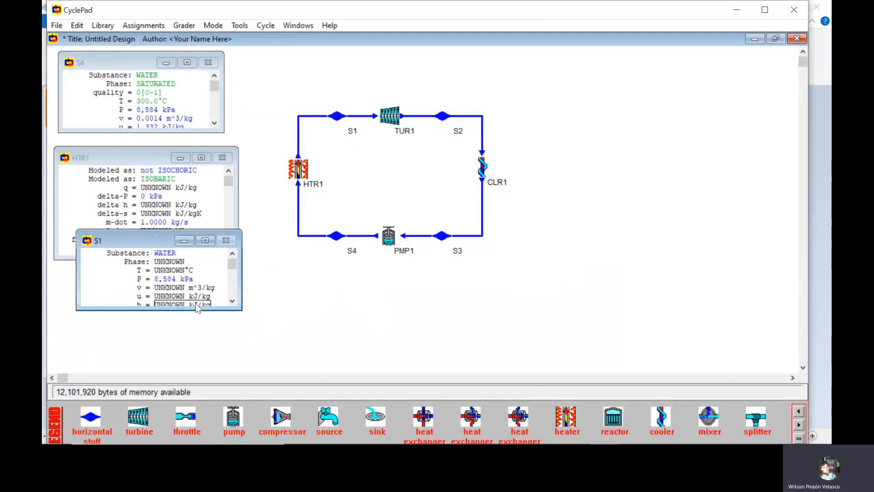
left_click_drag(195, 309, 195, 354)
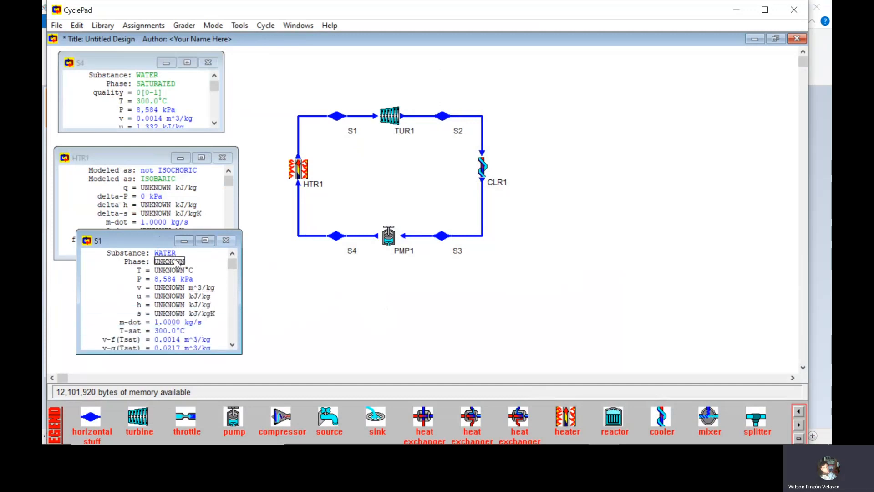
Step: Set the phase of S1 to Gas
left_click(177, 263)
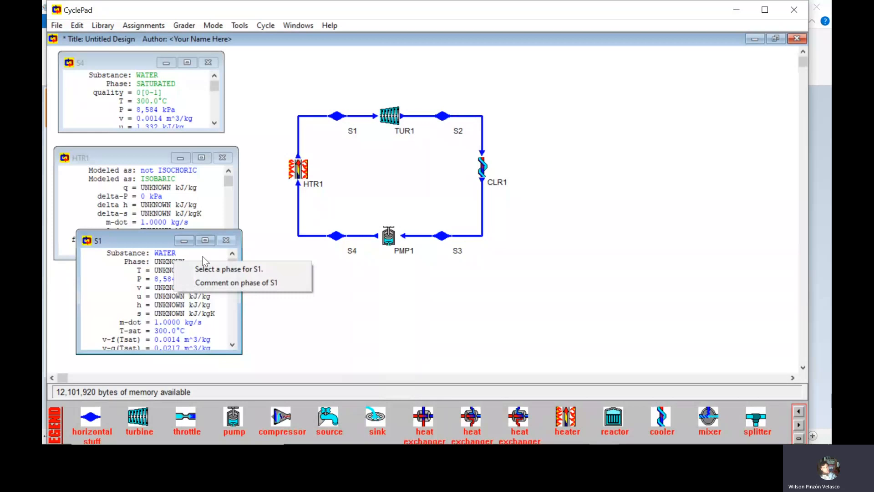
left_click(230, 269)
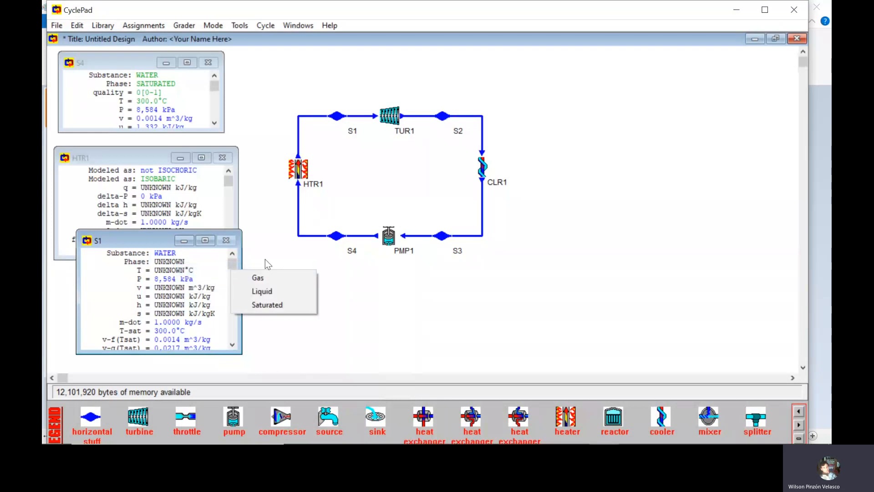
left_click(280, 278)
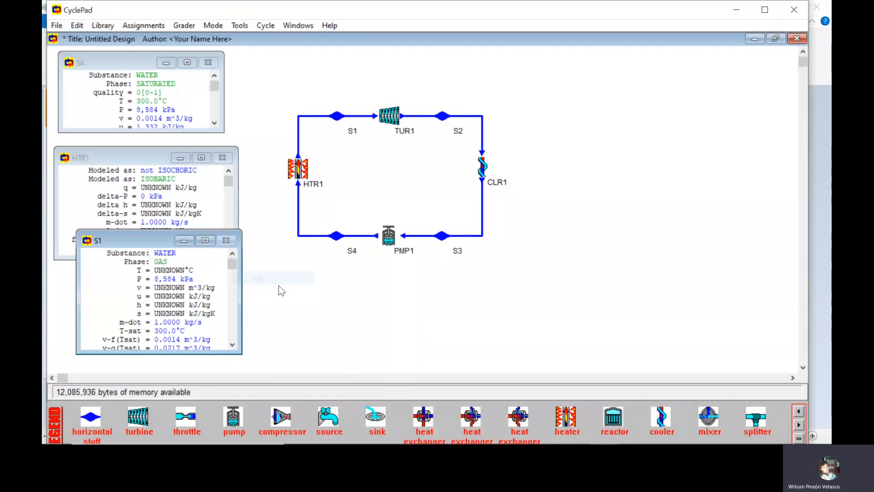
Step: Assume a temperature of 1000 °C for S1 and move its meter clear of the HTR1 heat readings
left_click(167, 272)
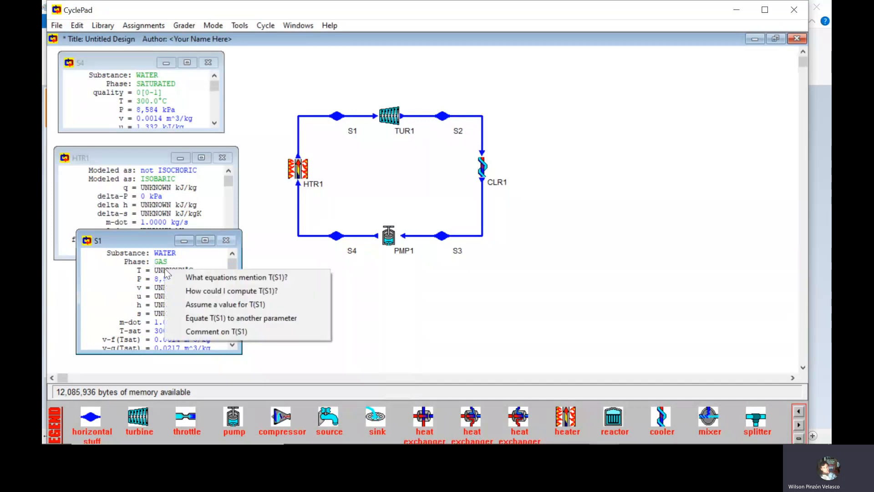
left_click(214, 304)
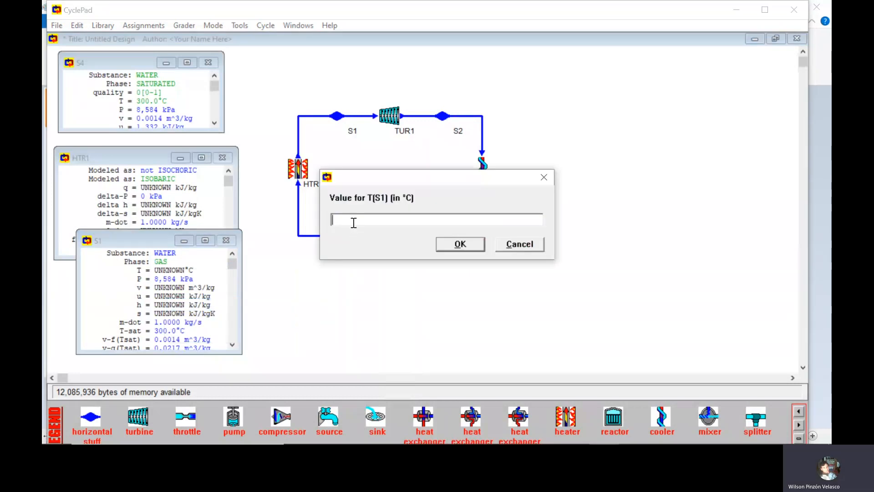
type("1000")
left_click(473, 252)
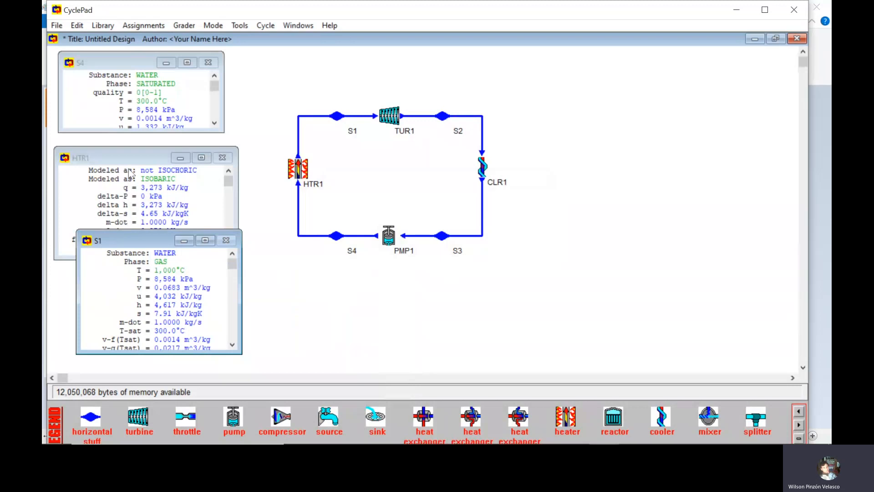
left_click_drag(129, 240, 100, 246)
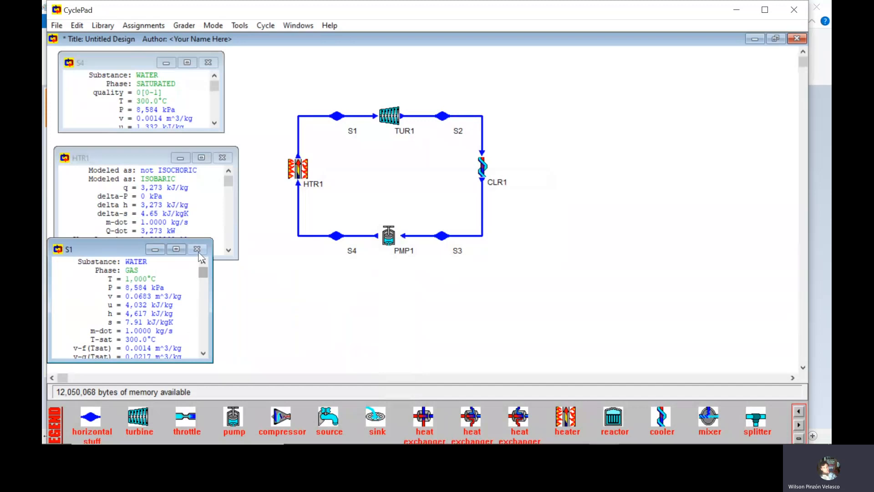
mouse_move(206, 270)
left_mouse_down()
mouse_move(200, 296)
mouse_move(203, 268)
left_mouse_up()
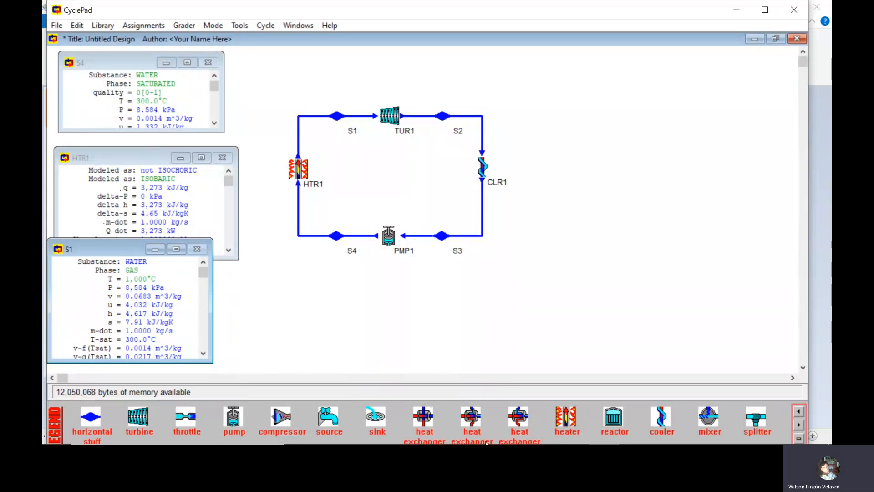
Step: Consult the turbine process on the cycle diagram in Paint, and open the TUR1 meter back in CyclePad
mouse_move(483, 430)
left_click(452, 432)
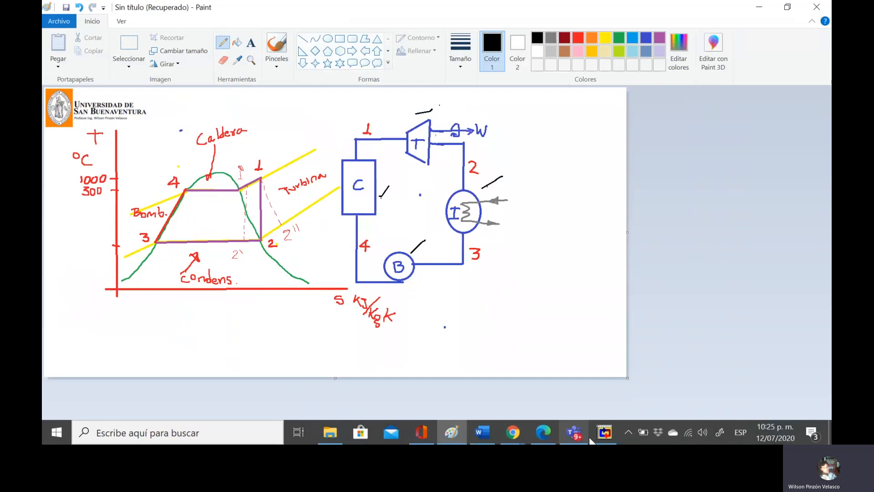
left_click(604, 441)
left_click(389, 116)
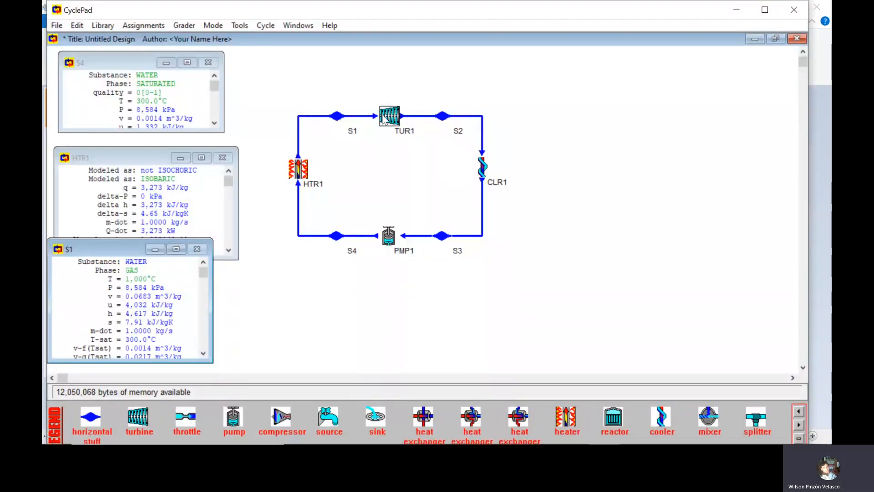
left_click(542, 268)
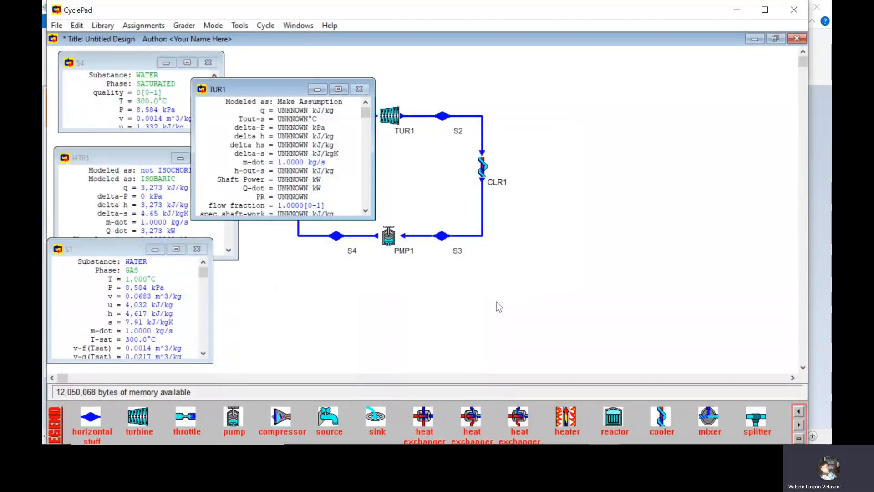
Step: Move the TUR1 meter clear of the cycle and assume that the turbine works isentropically and adiabatically
left_click_drag(278, 90, 611, 77)
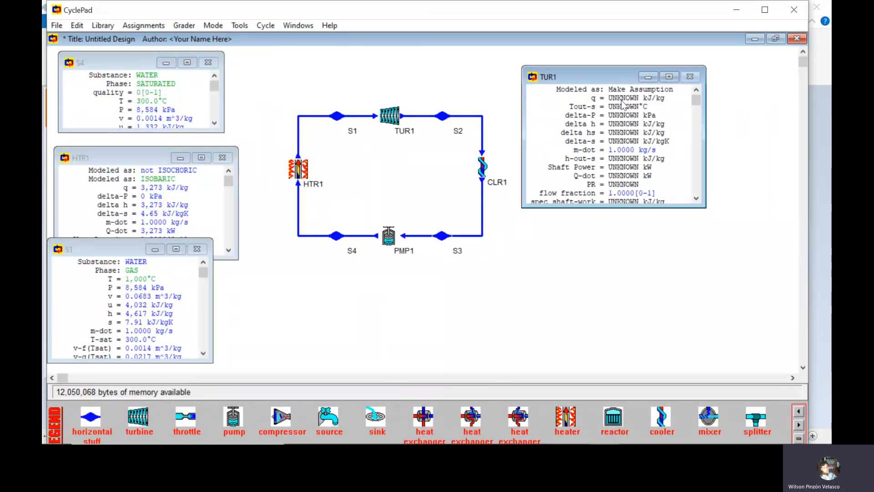
left_click(625, 92)
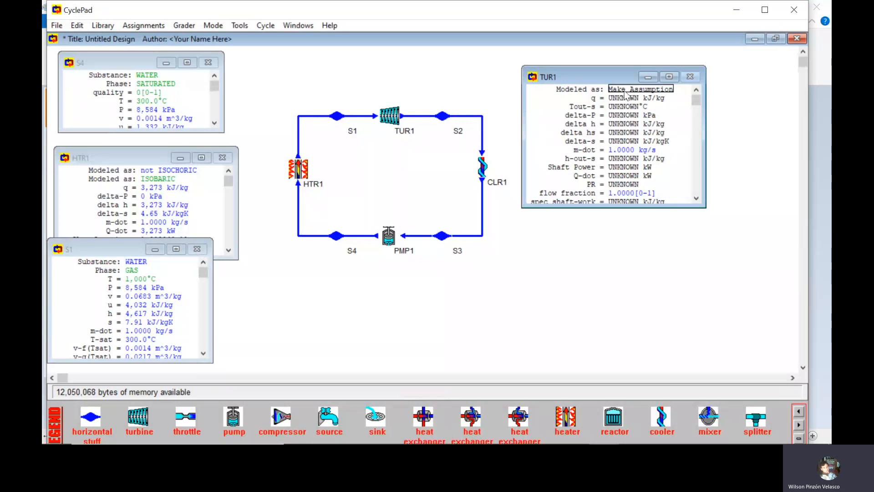
left_click(627, 87)
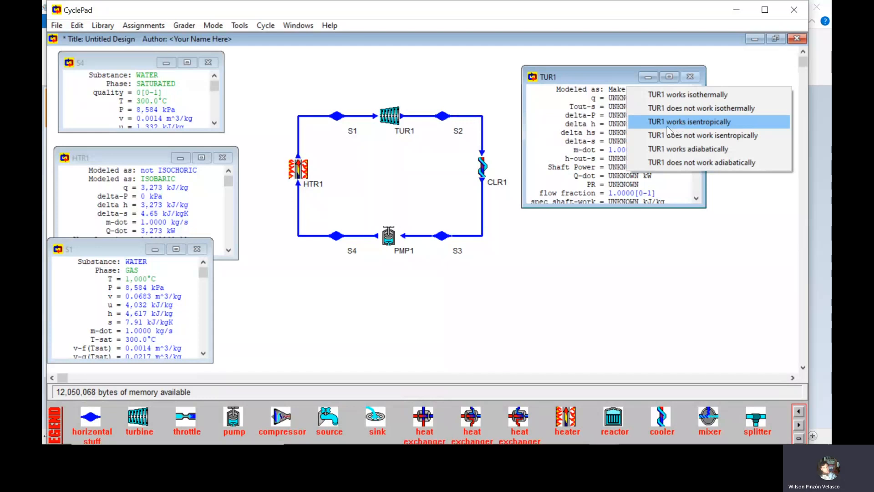
left_click(679, 122)
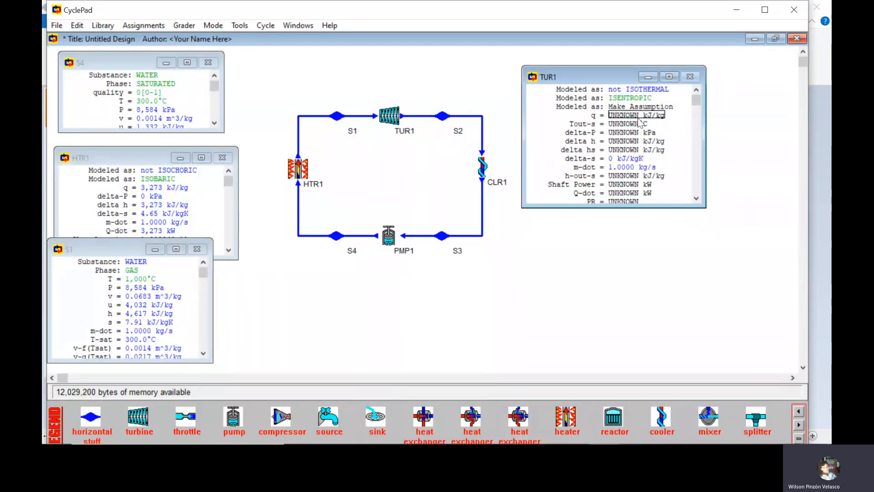
left_click(652, 107)
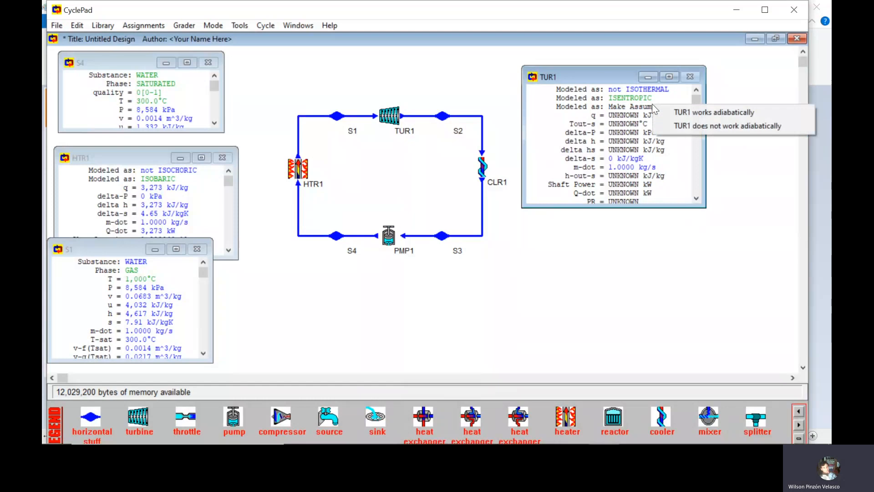
left_click(689, 110)
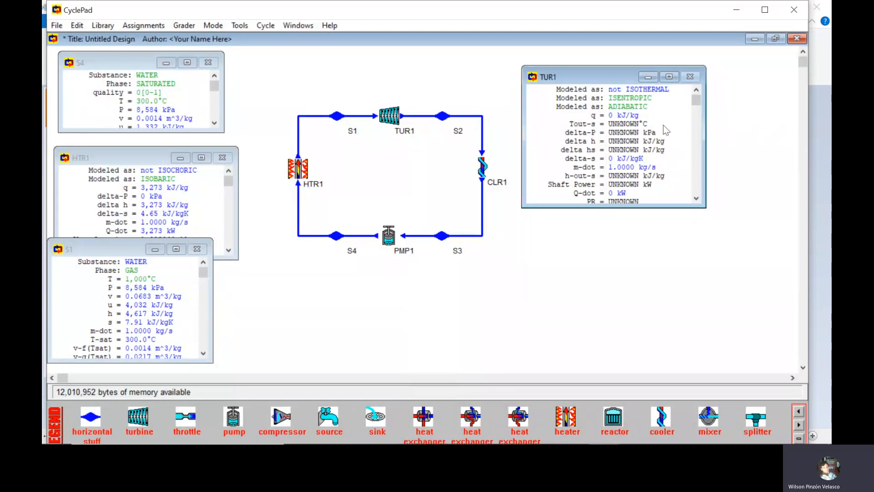
left_click(661, 93)
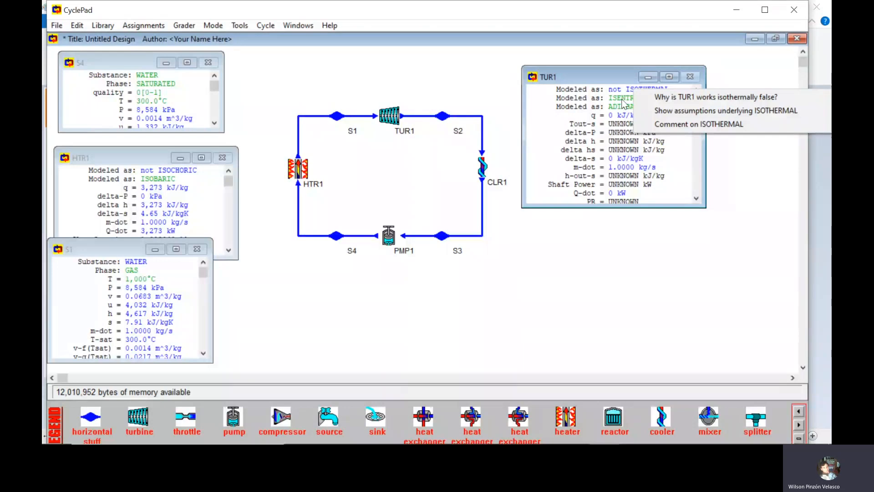
left_click(630, 88)
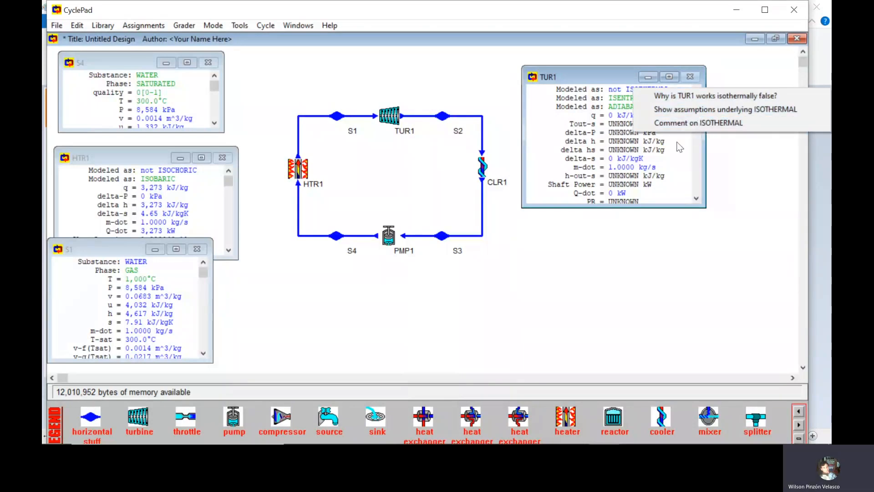
left_click(775, 154)
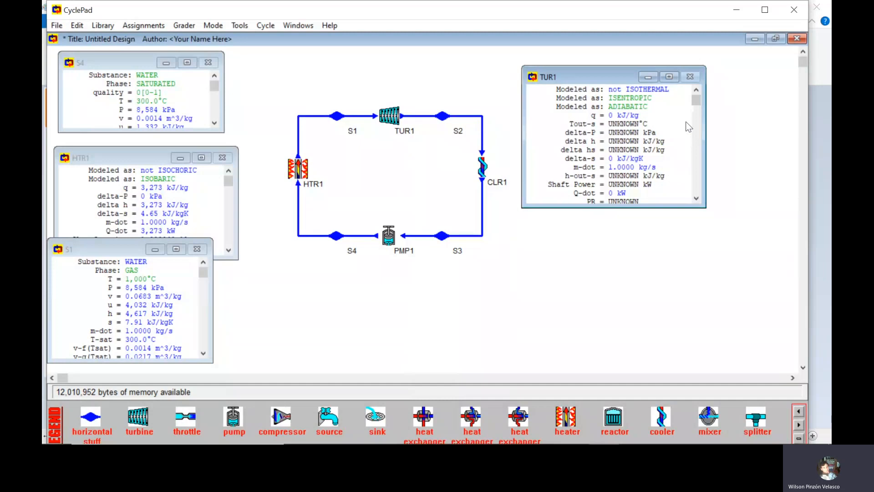
Step: Retract the isentropic assumption of TUR1 and assume that it does not work isentropically
left_click(636, 99)
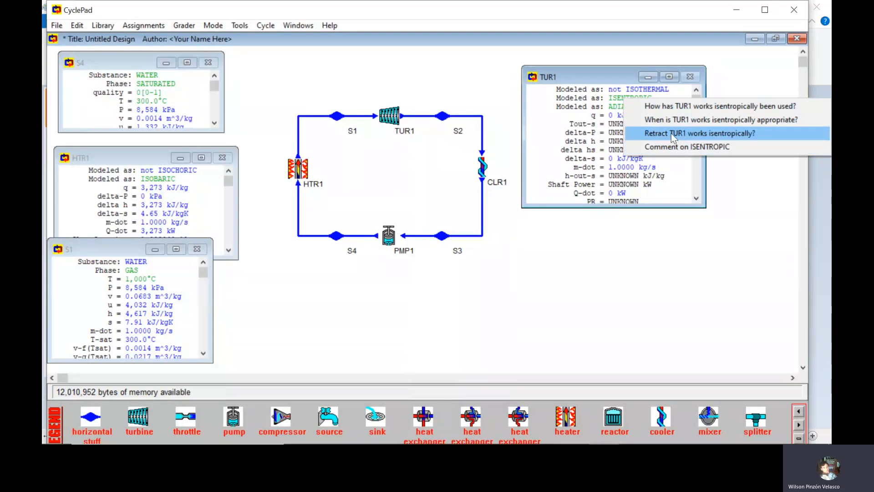
left_click(690, 133)
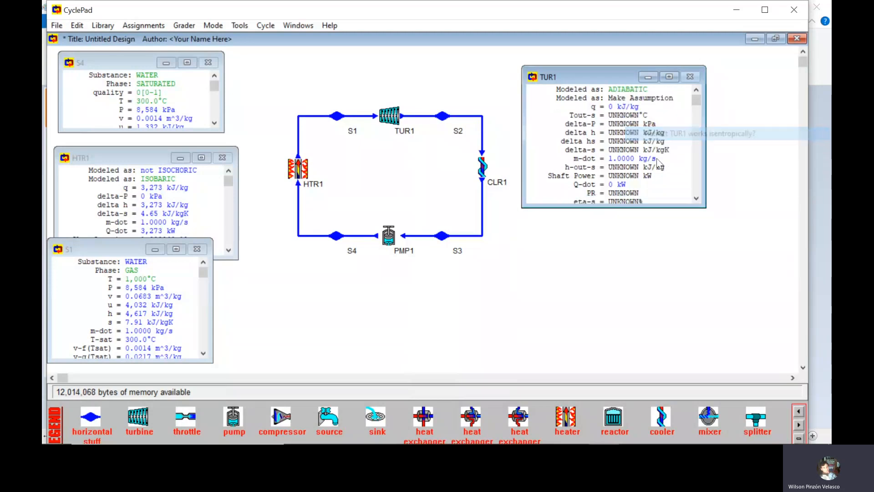
left_click(660, 98)
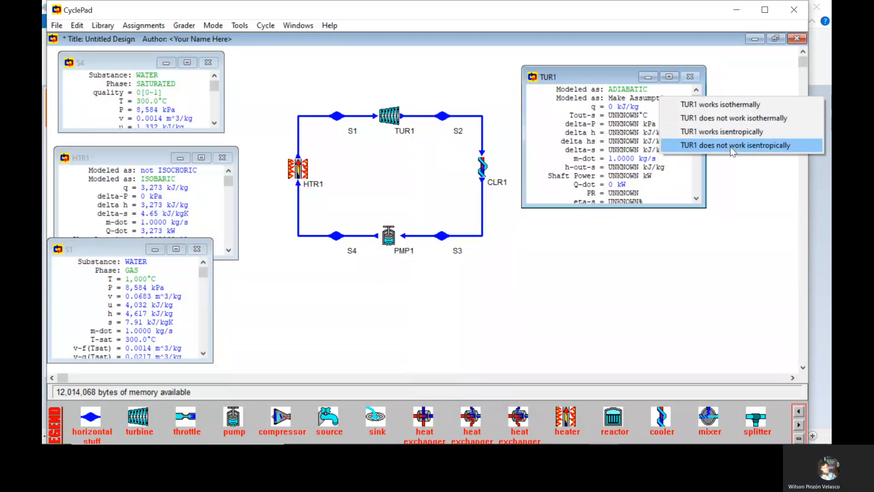
left_click(725, 145)
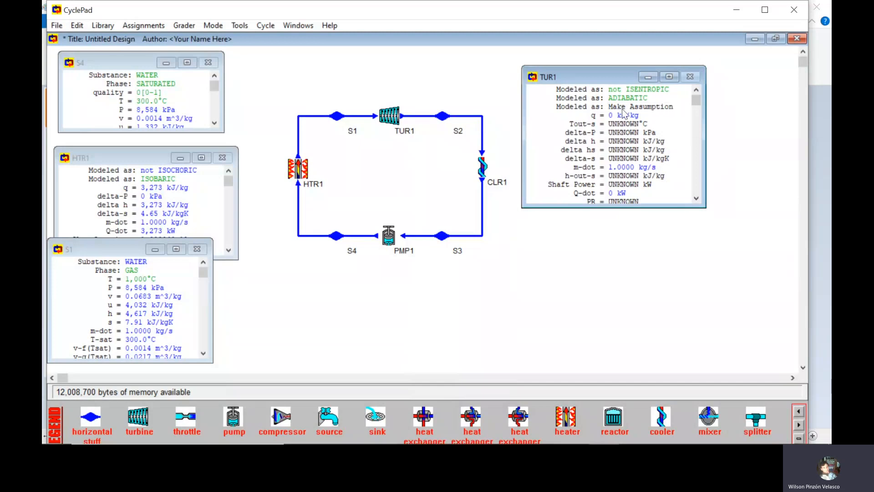
Step: Try to assume that TUR1 works isothermally, and retract that assumption to resolve the contradiction
left_click(640, 106)
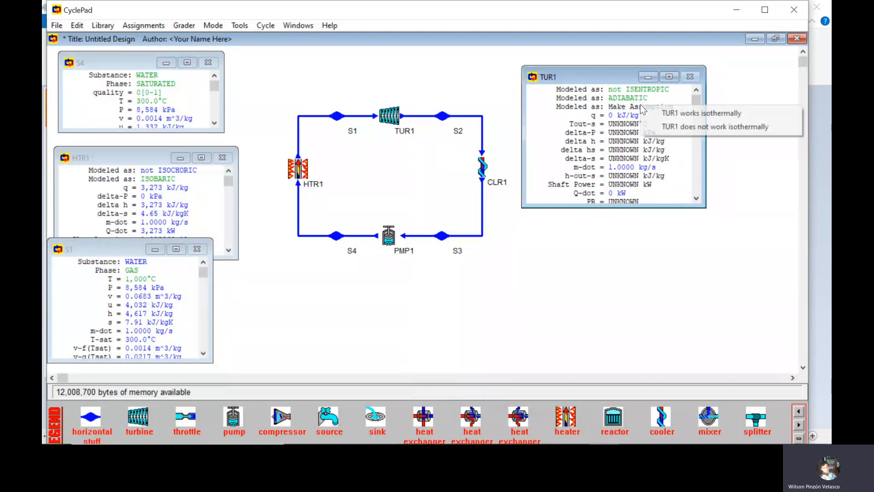
left_click(679, 117)
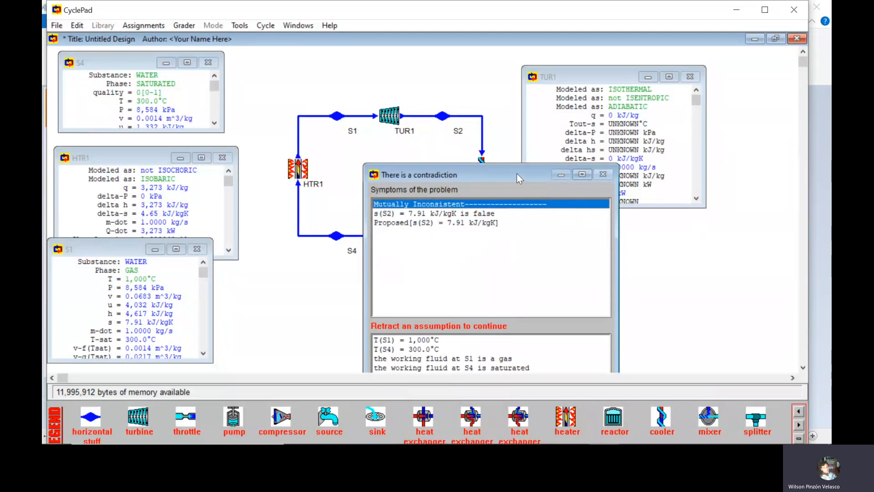
left_click_drag(517, 174, 435, 75)
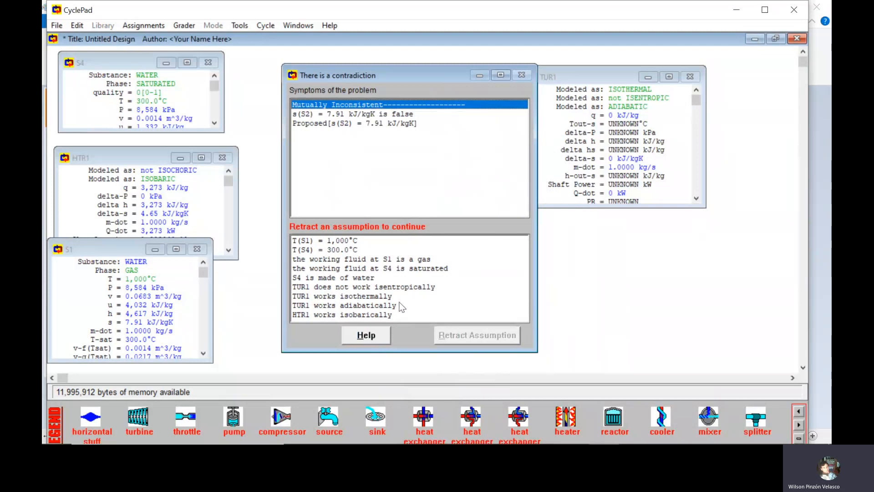
left_click(366, 296)
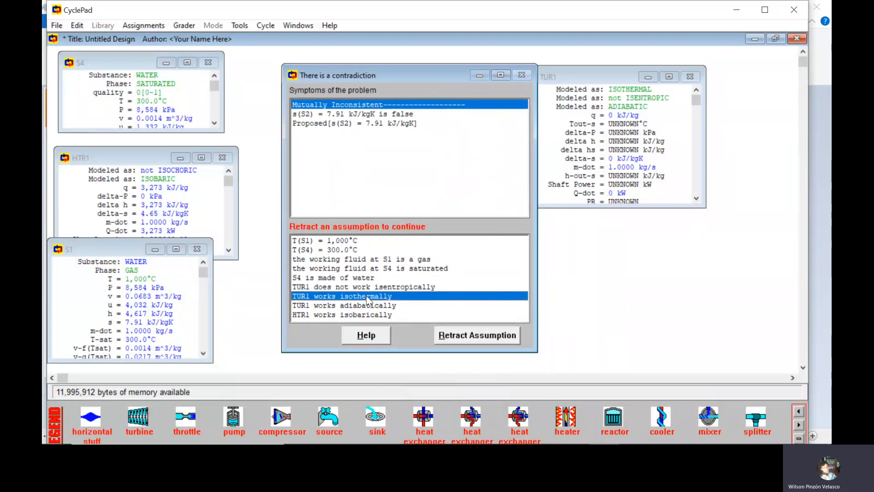
left_click(461, 341)
left_click(437, 238)
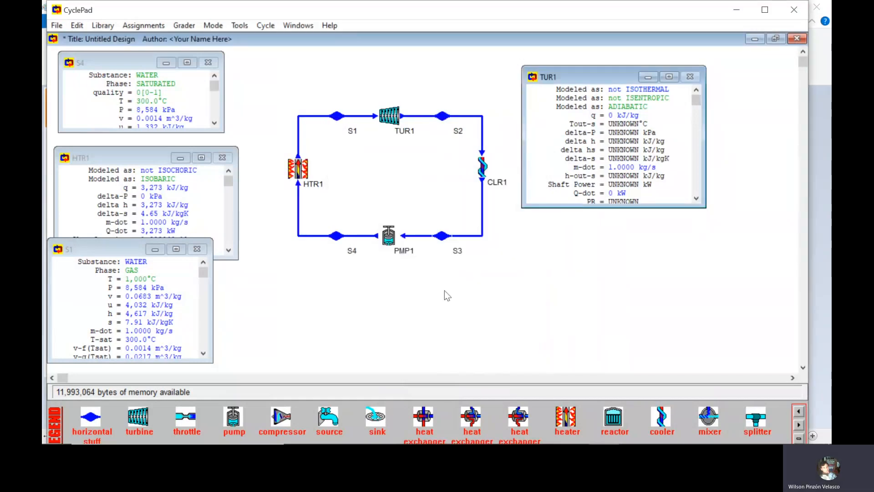
Step: Retract the non-isentropic assumption of TUR1 and assume that the turbine works isentropically again
left_click(636, 98)
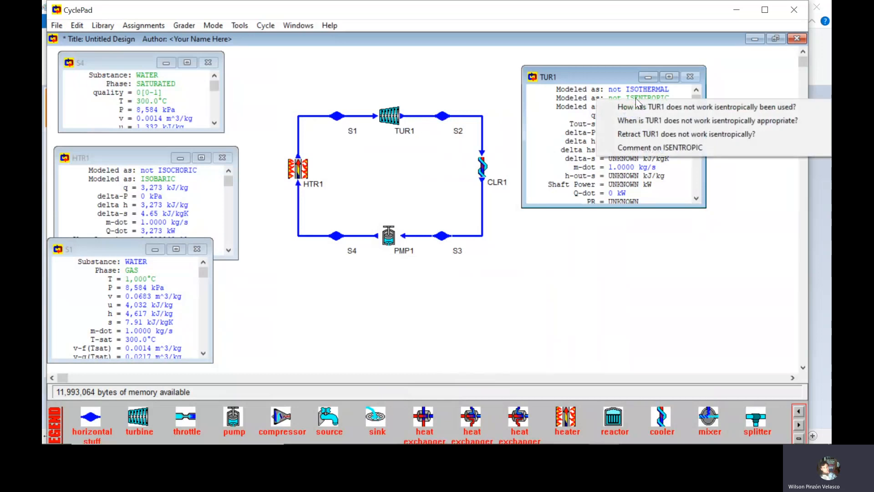
left_click(665, 135)
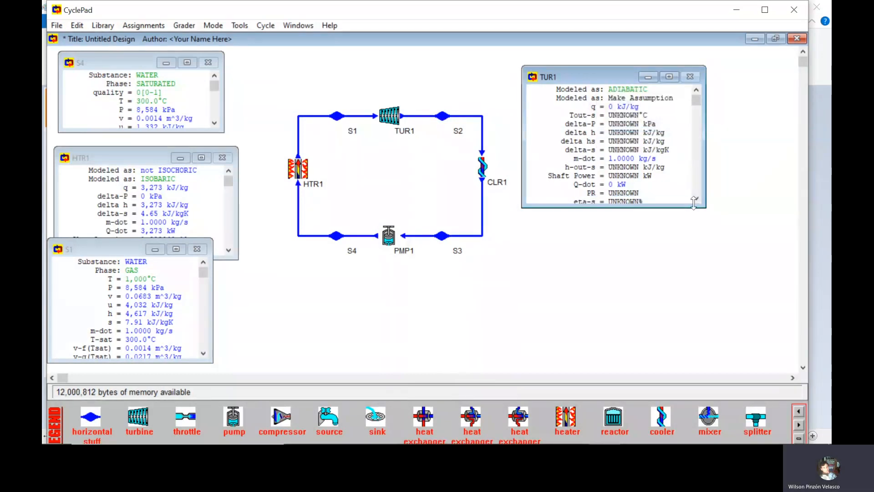
left_click(643, 97)
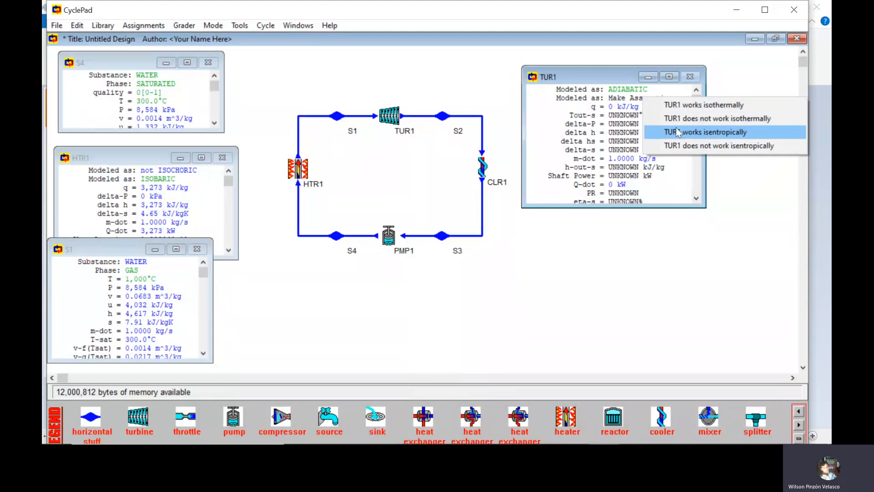
left_click(690, 135)
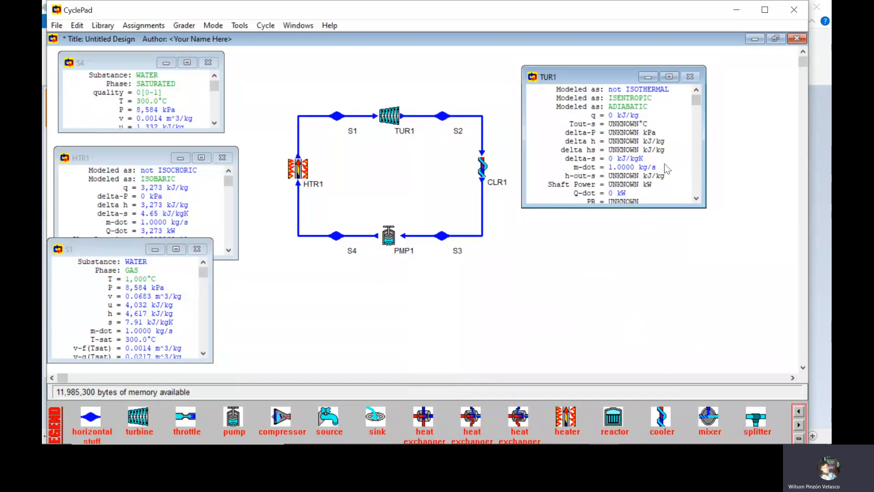
Step: Review the remaining TUR1 readings, move its meter up slightly and shorten it to free space below
left_click_drag(696, 100, 700, 111)
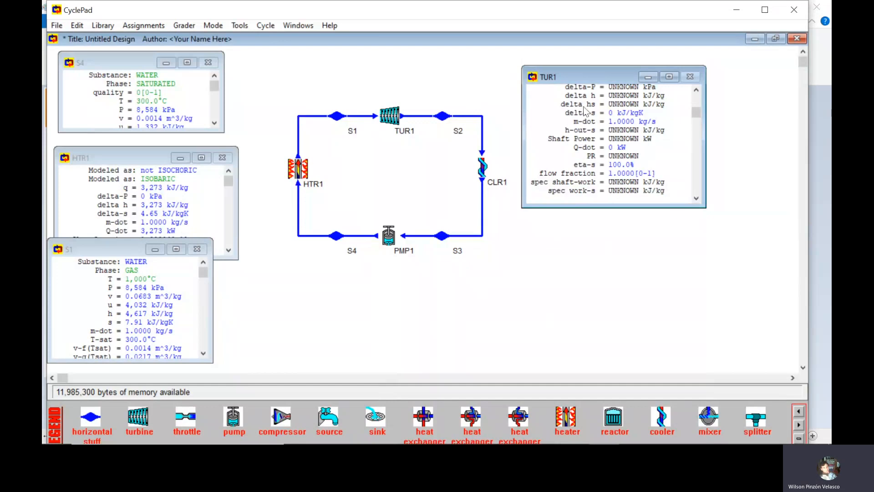
left_click_drag(605, 73, 605, 68)
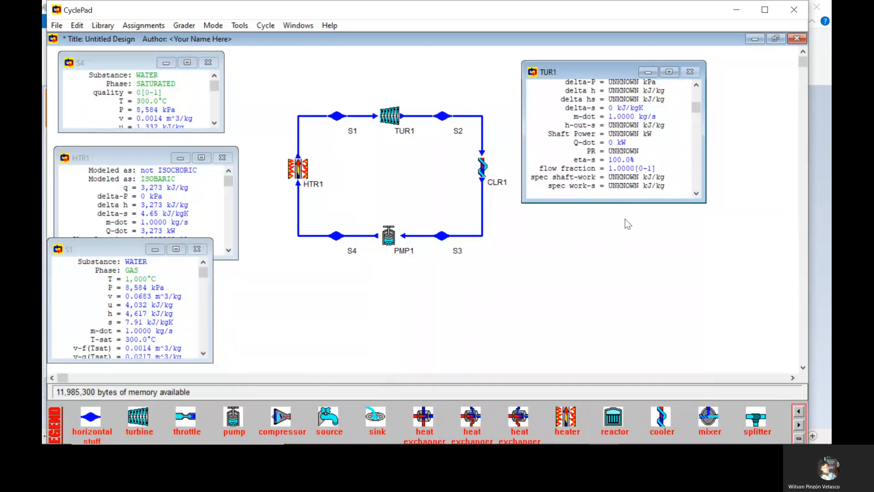
left_click_drag(631, 203, 631, 148)
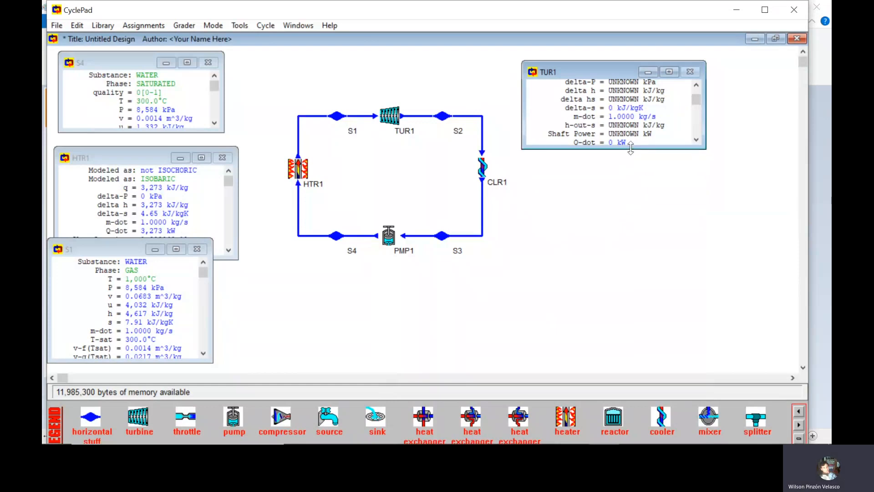
Step: Open the S2 meter, dismiss the meter help, and consult state 2 on the cycle diagram in Paint before returning to CyclePad
left_click(440, 118)
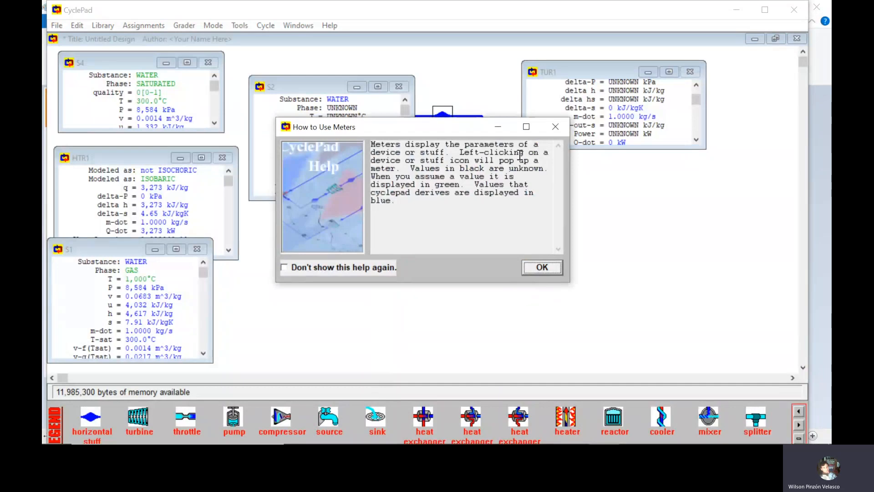
left_click(556, 126)
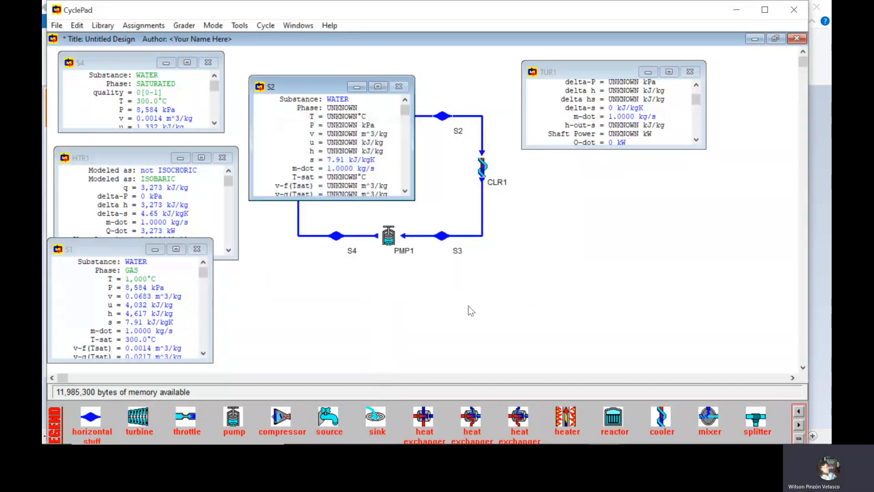
mouse_move(611, 441)
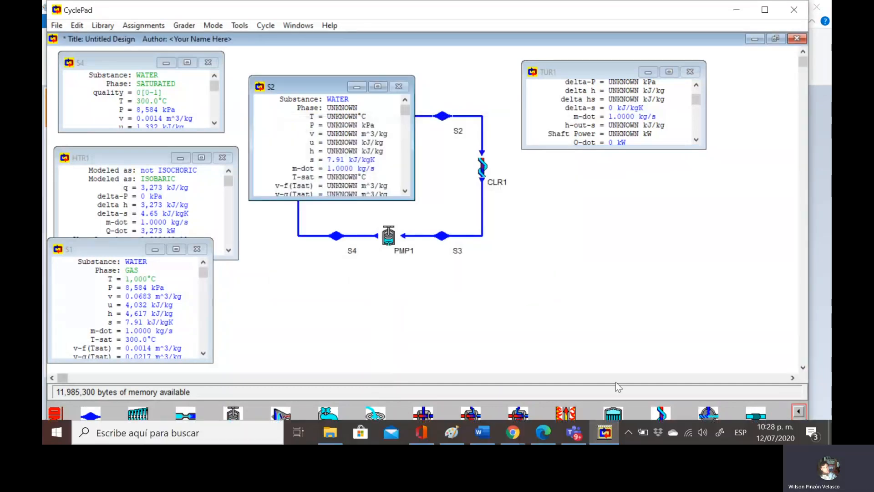
left_click(605, 433)
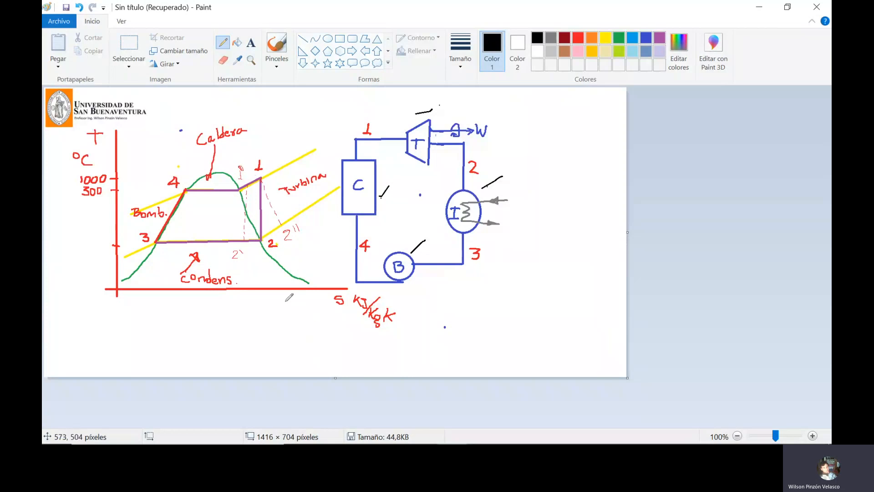
mouse_move(554, 443)
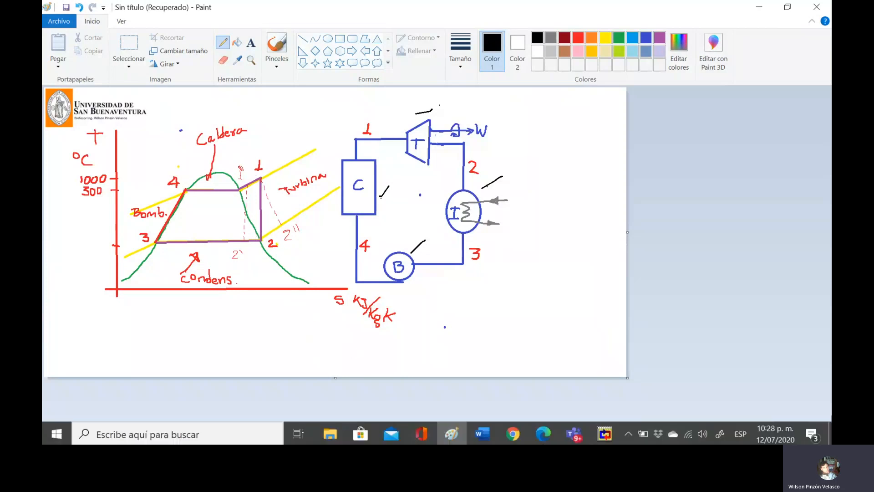
left_click(609, 433)
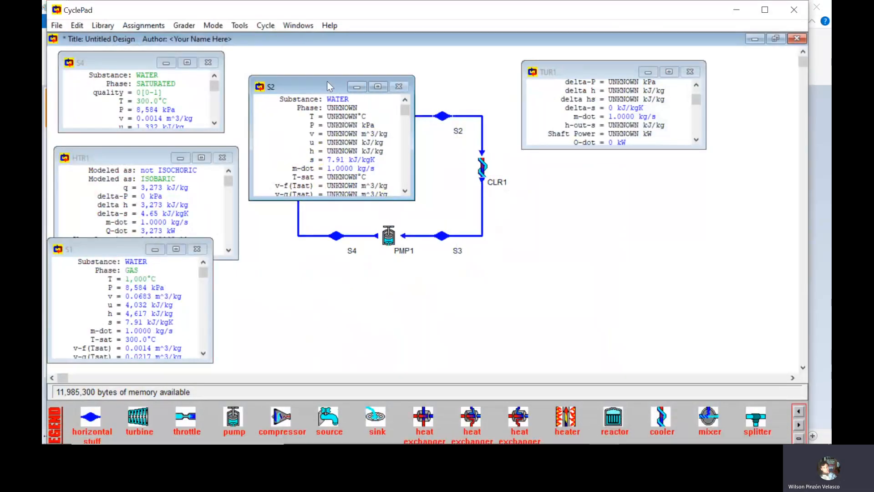
Step: Move the S2 meter off the cycle to below the TUR1 meter and set the phase of S2 to Saturated
double_click(484, 117)
left_click_drag(485, 117, 605, 164)
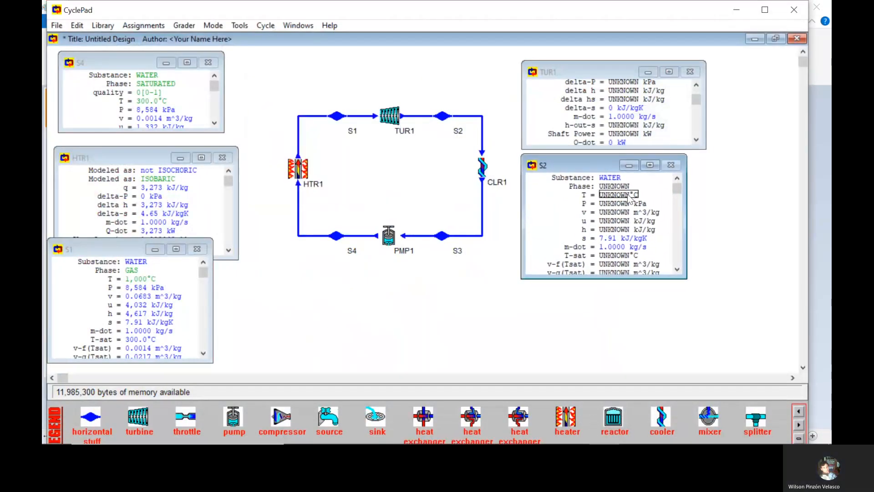
left_click(615, 186)
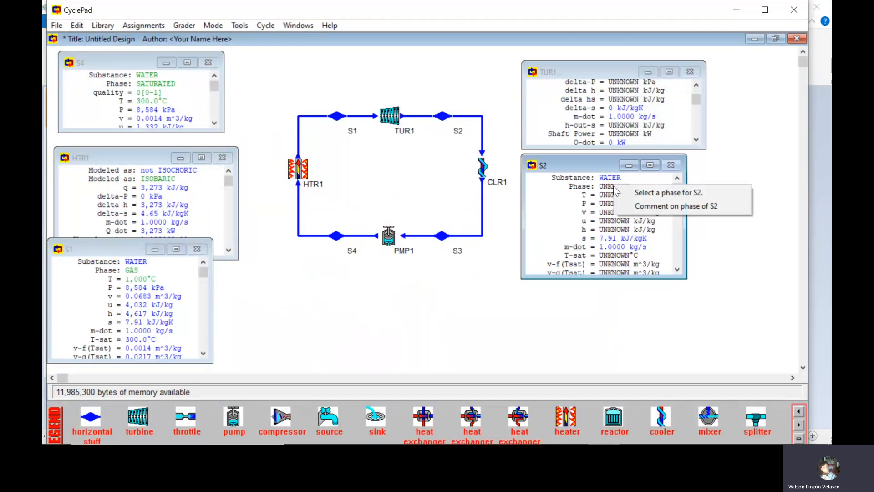
left_click(654, 192)
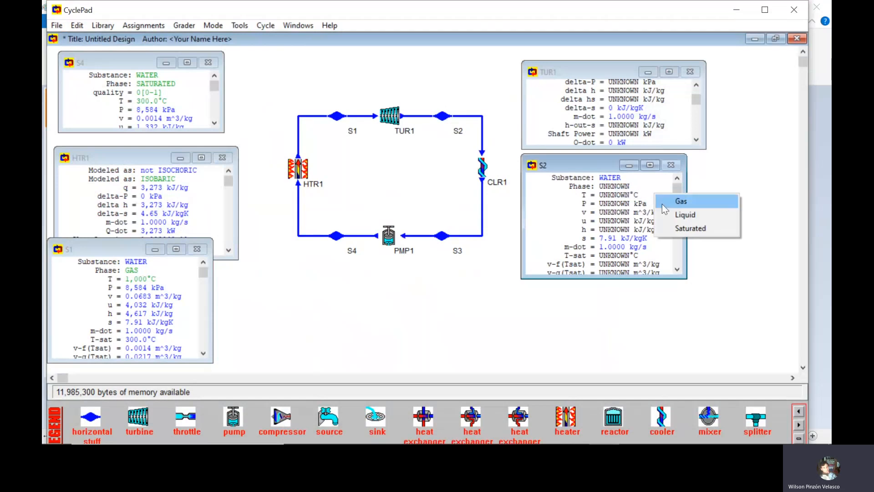
left_click(689, 228)
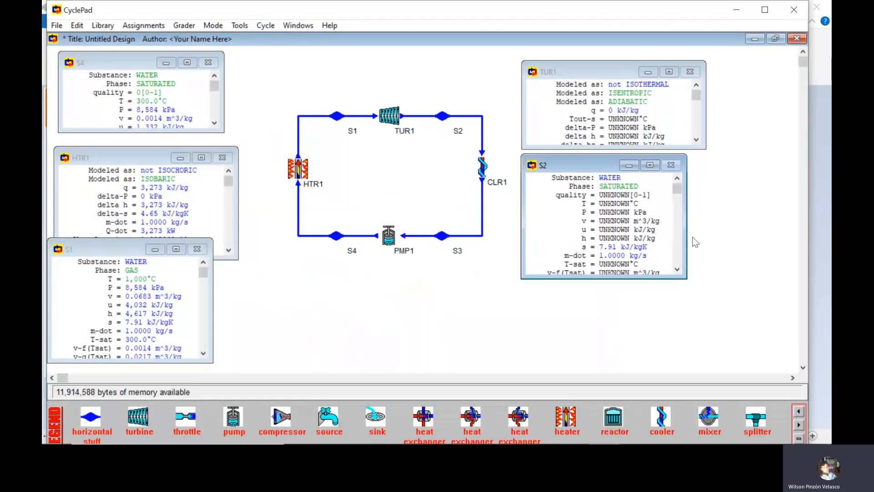
Step: Assume a quality of 1 for S2 and review the remaining properties in its meter
left_click(602, 195)
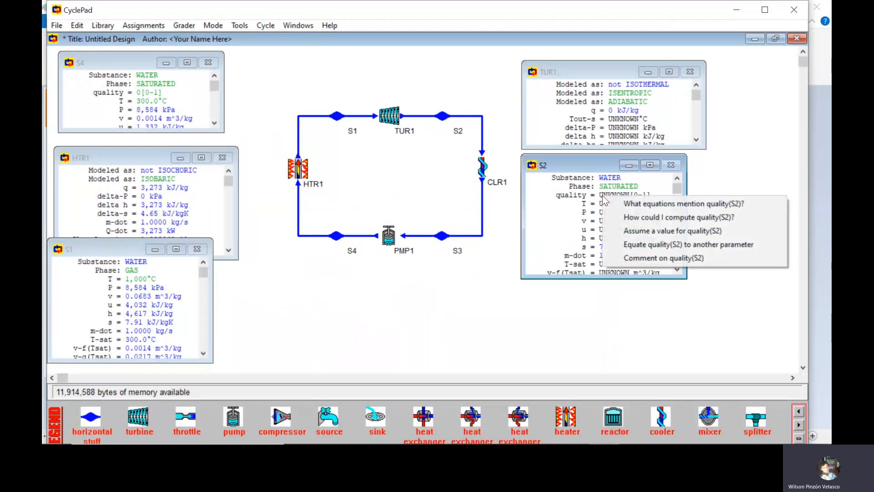
left_click(643, 231)
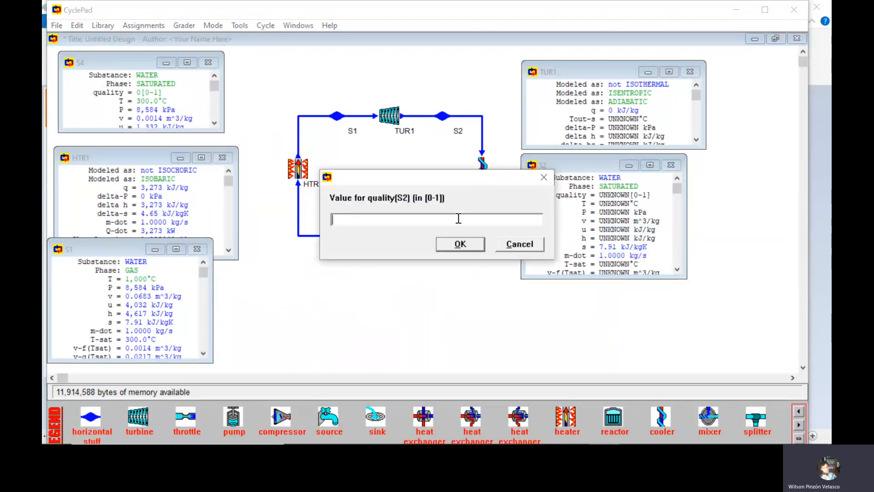
type("1")
left_click(451, 242)
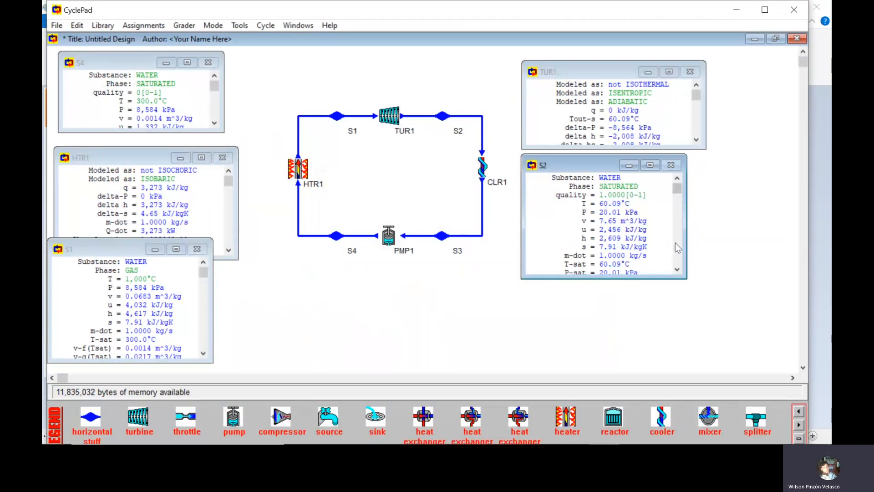
scroll(681, 248, "down", 5)
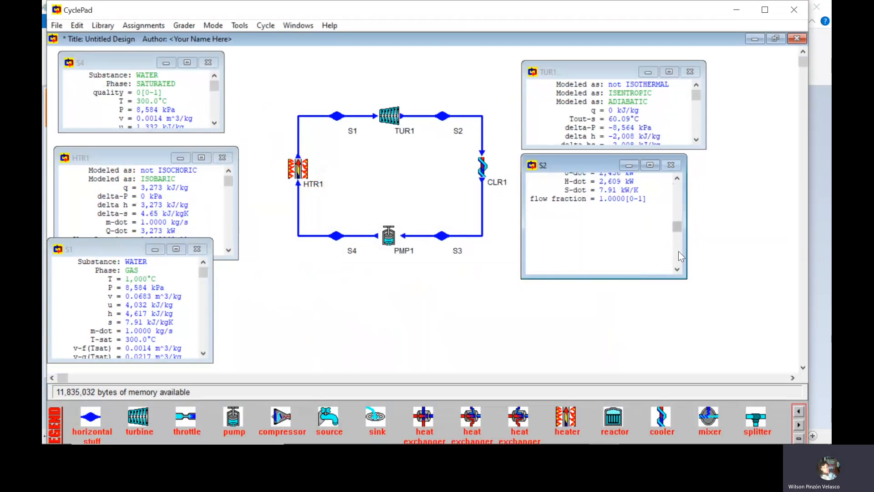
left_click_drag(677, 211, 682, 191)
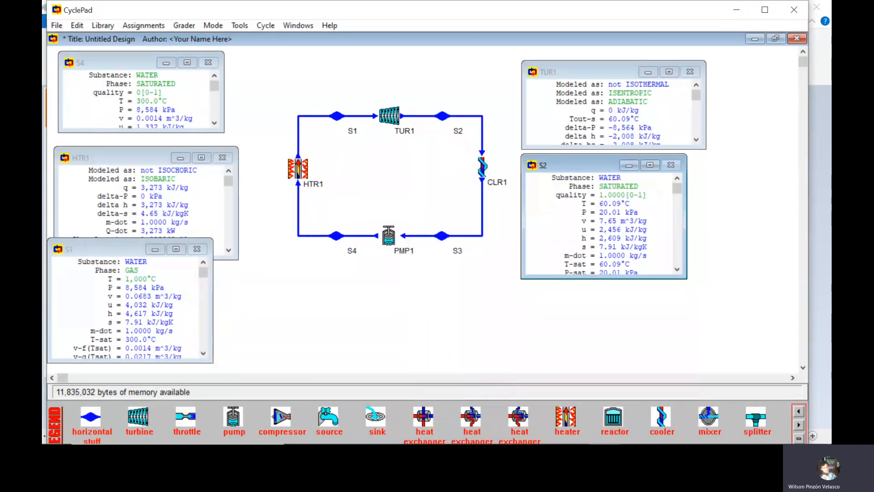
Step: Consult the cycle diagram in Paint and return to CyclePad
left_click(606, 429)
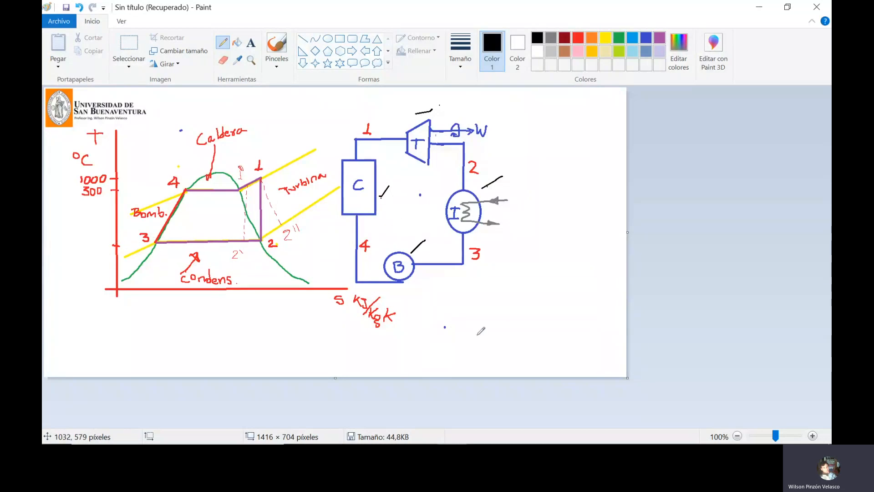
mouse_move(541, 441)
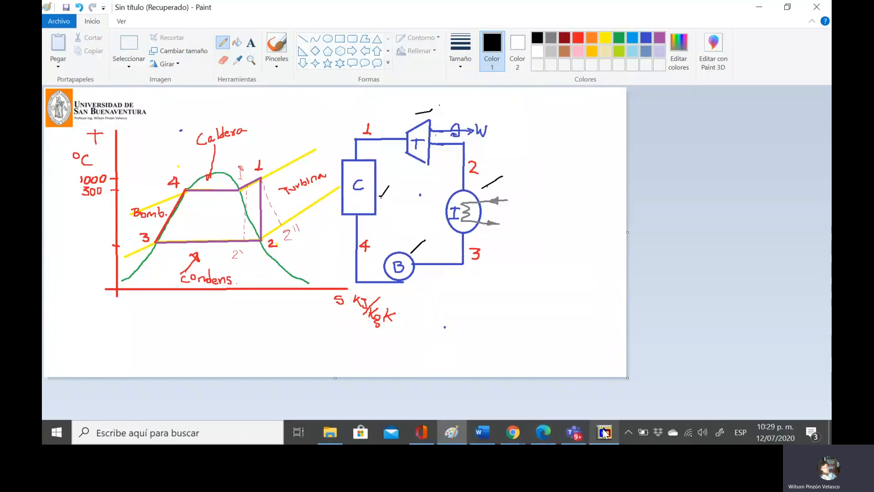
left_click(604, 432)
left_click(634, 229)
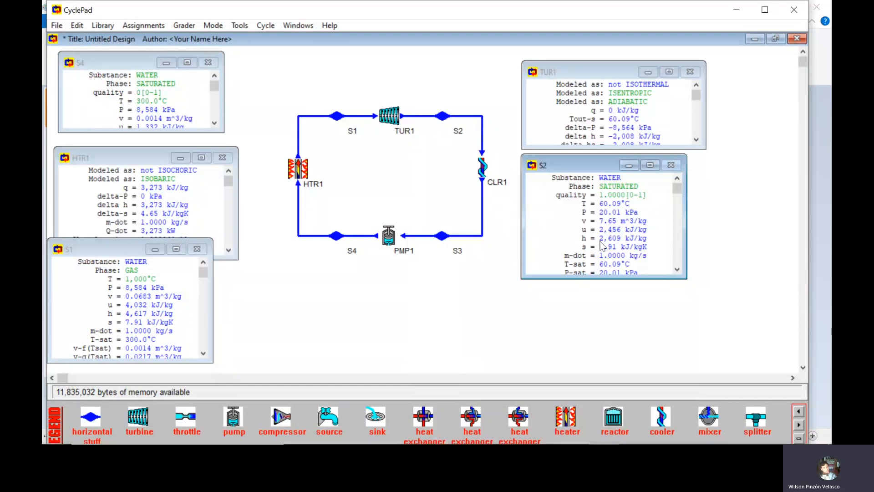
Step: Lengthen the TUR1 meter to show more readings and reposition the S2 meter directly below it
left_click_drag(592, 164, 599, 212)
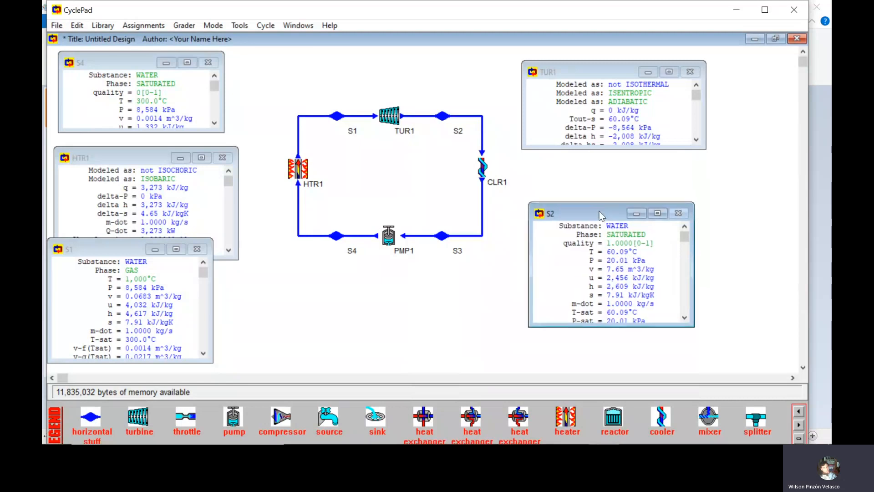
left_click_drag(627, 148, 661, 176)
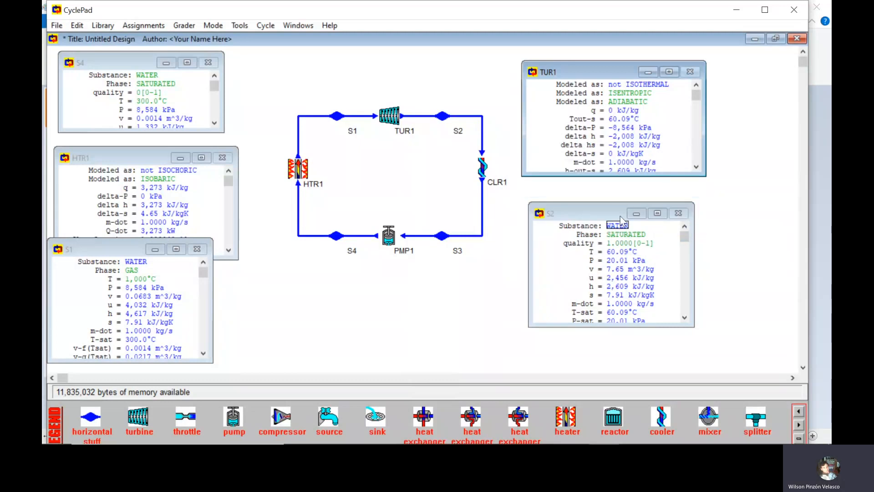
left_click_drag(611, 209, 624, 187)
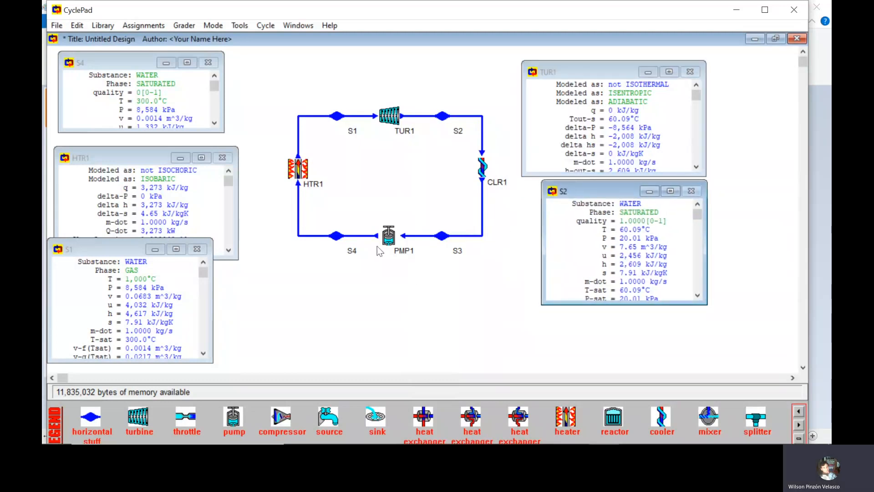
Step: Open the CLR1 meter, consult the condenser process on the cycle diagram in Paint, and return to CyclePad
left_click(476, 170)
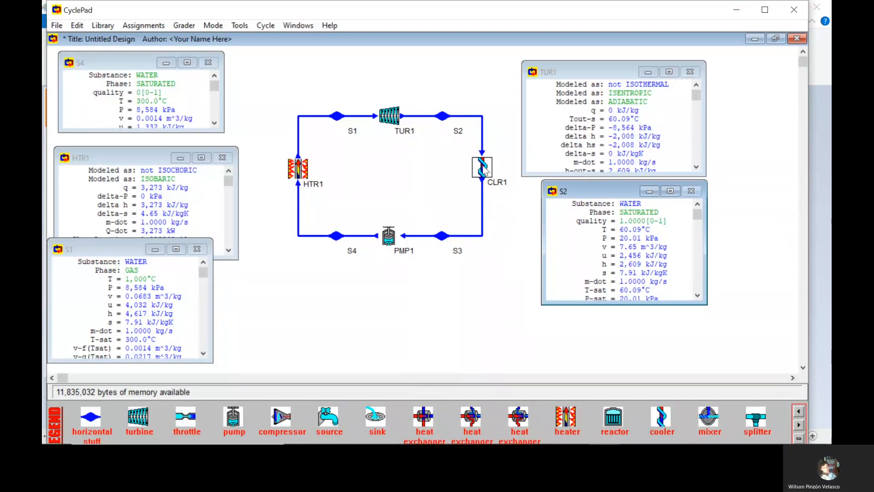
left_click(543, 268)
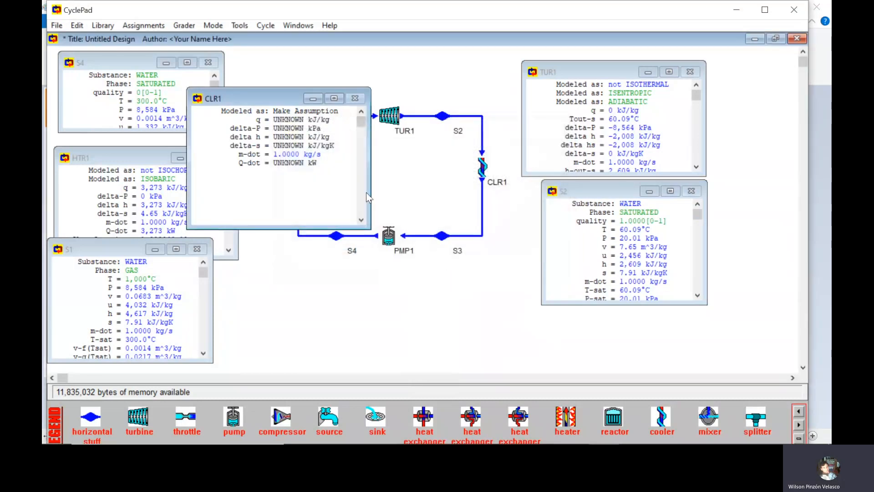
mouse_move(512, 431)
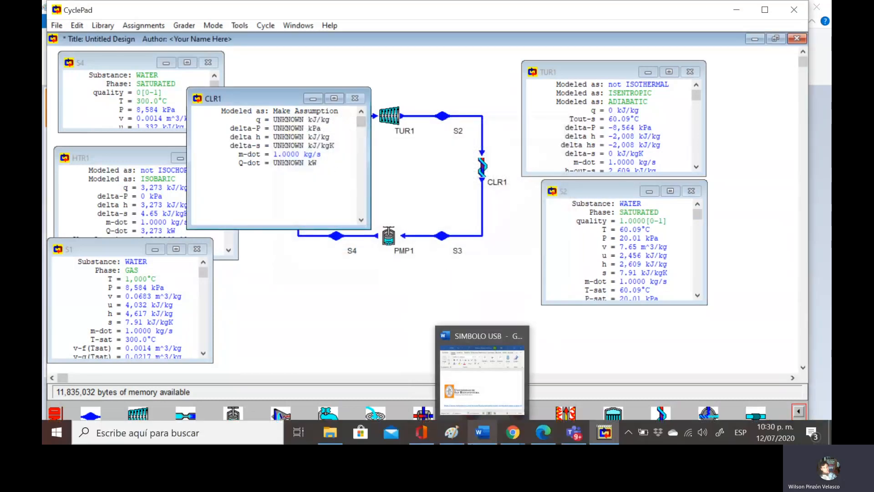
mouse_move(609, 436)
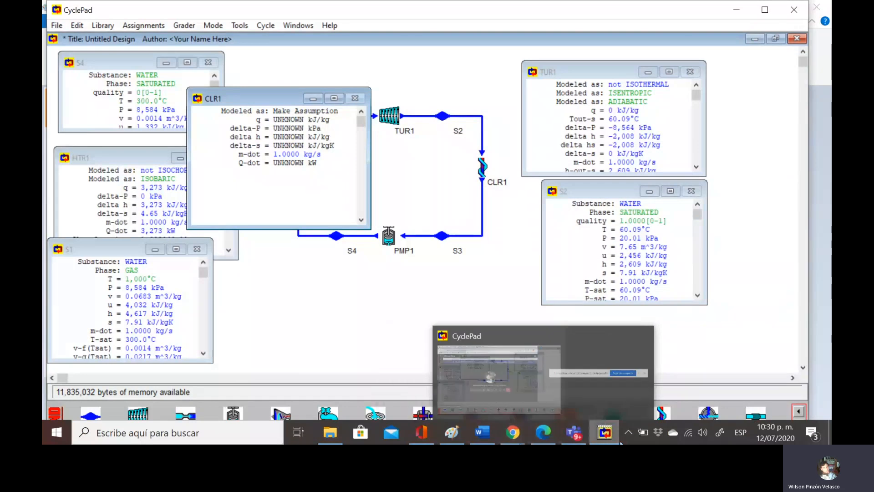
left_click(606, 435)
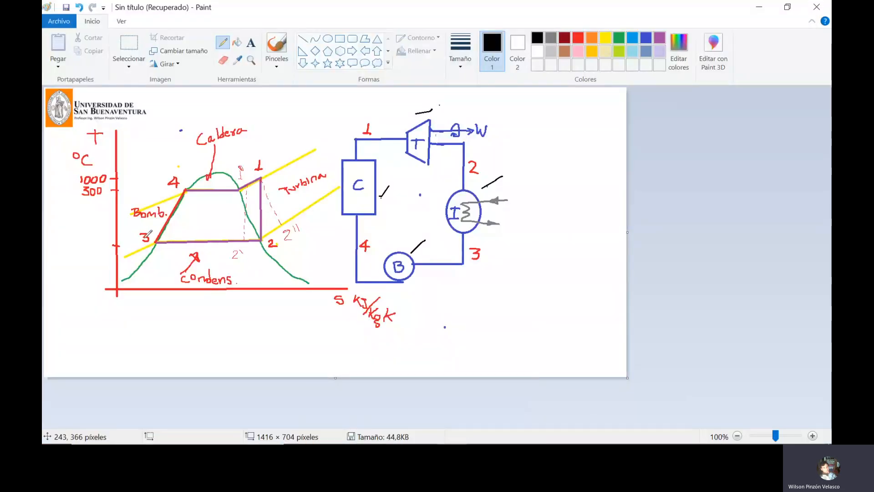
mouse_move(534, 444)
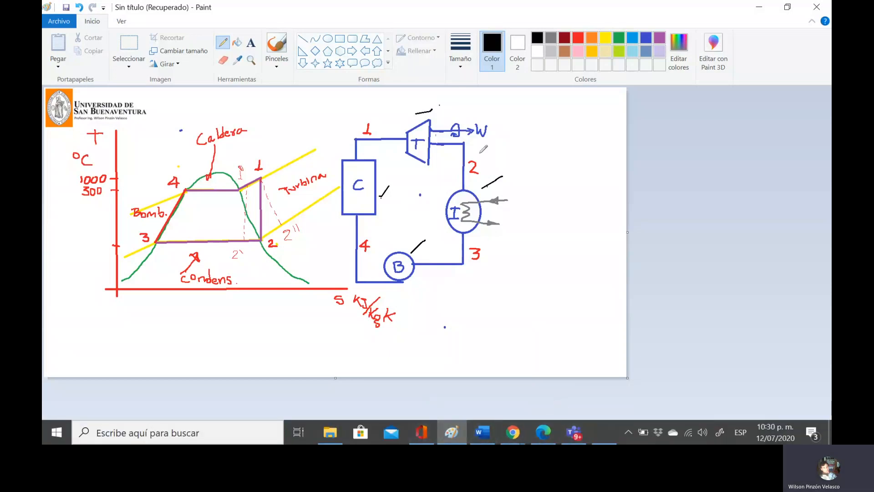
mouse_move(482, 443)
left_click(759, 8)
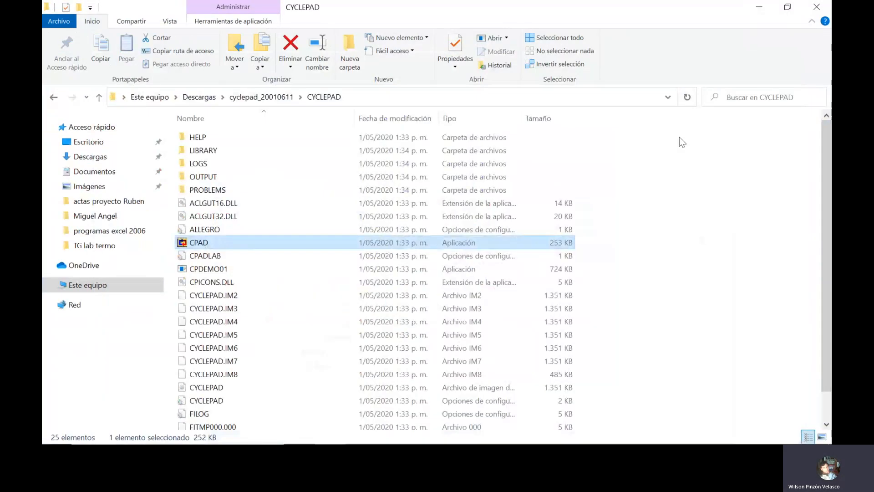
mouse_move(435, 442)
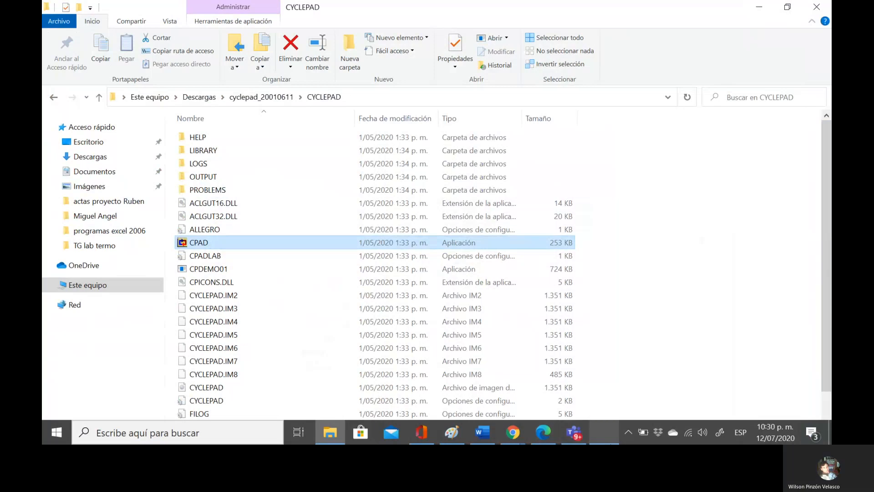
mouse_move(604, 432)
left_click(594, 414)
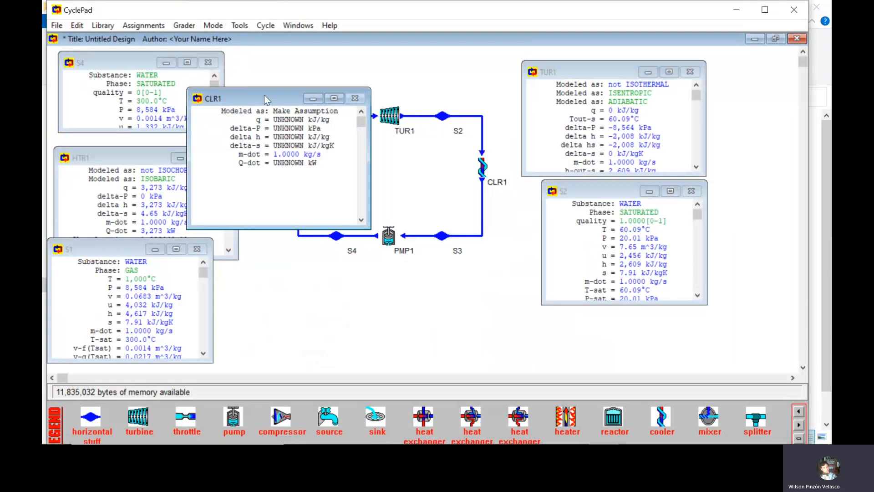
Step: Move the CLR1 meter clear of the heater meters and assume that the cooler works isochorically and not isobarically
left_click_drag(264, 98, 394, 99)
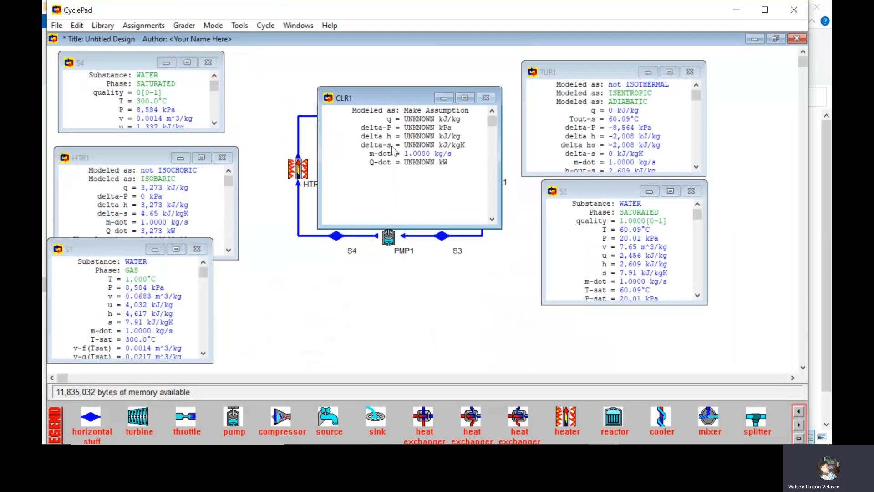
left_click(424, 119)
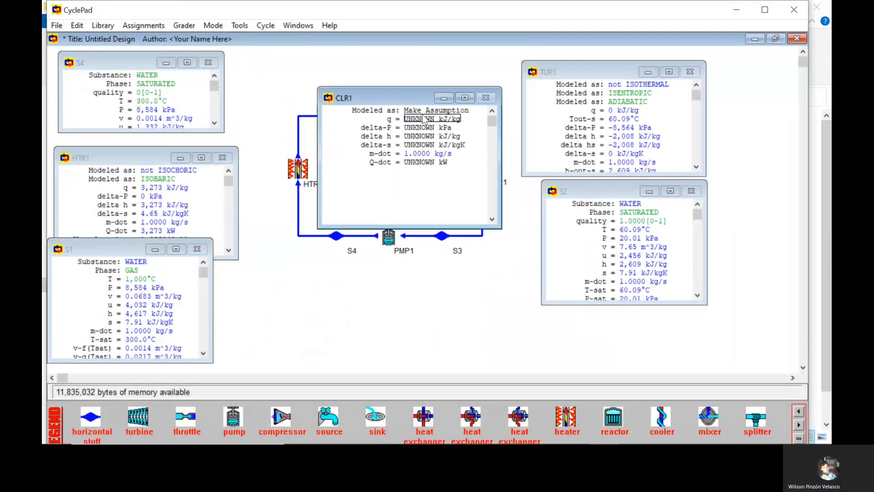
left_click(418, 109)
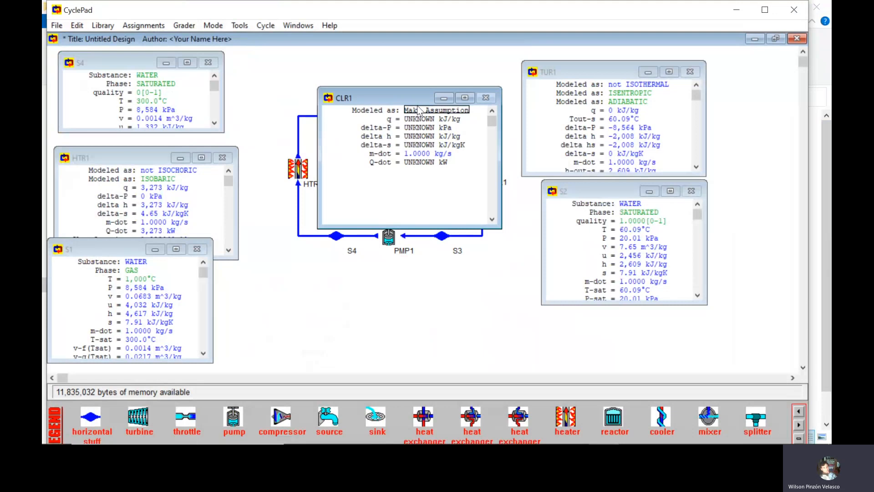
left_click(418, 111)
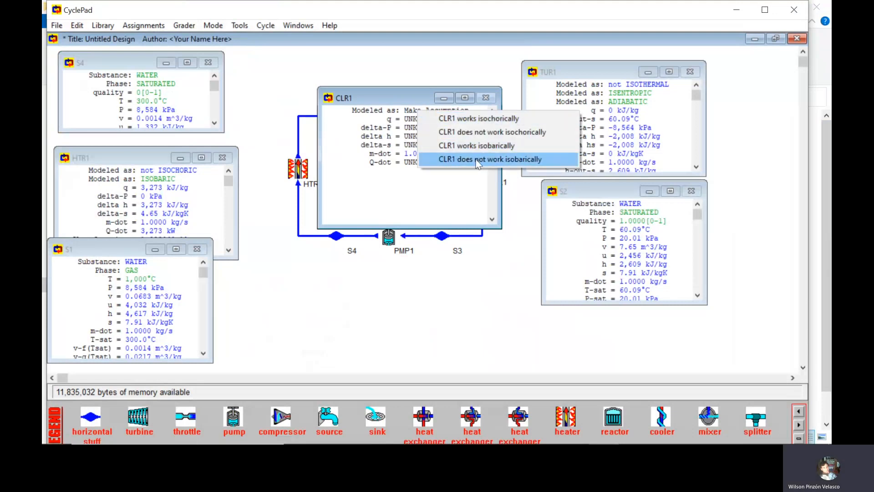
left_click(493, 158)
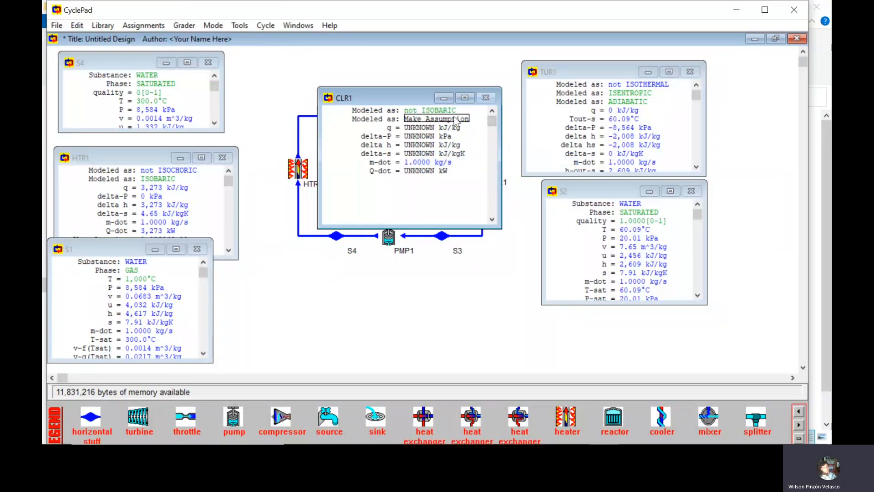
left_click(405, 120)
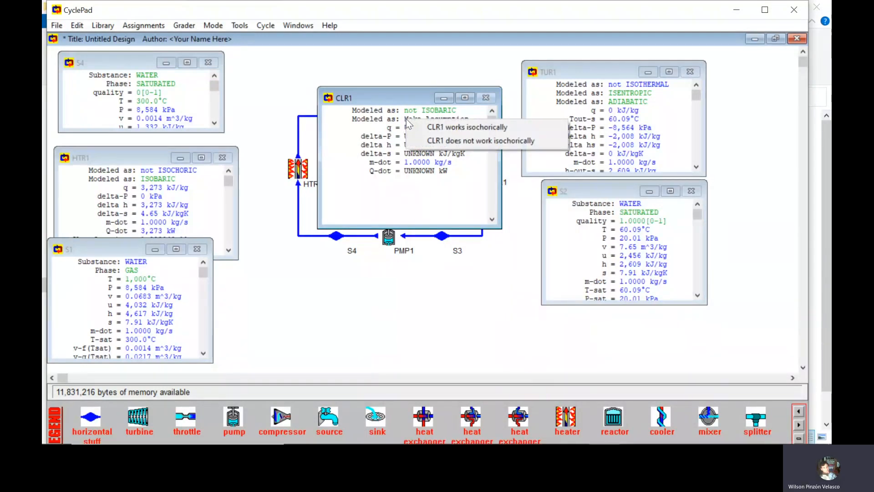
left_click(474, 128)
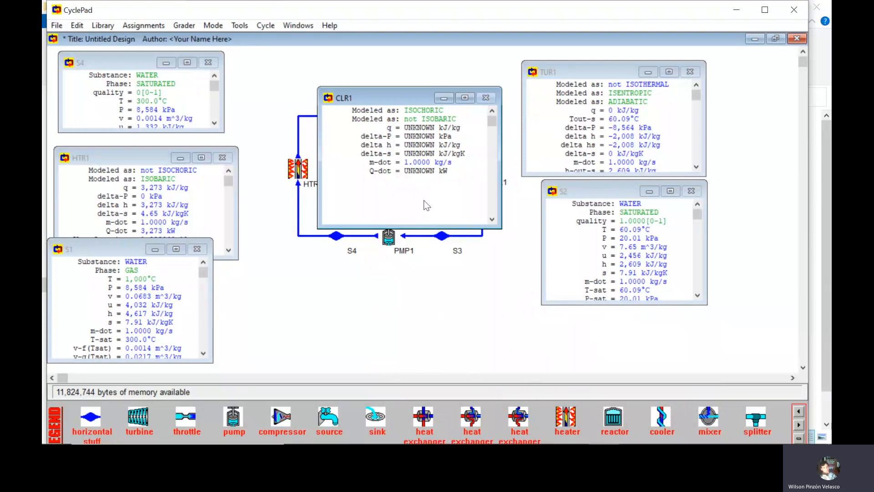
Step: Move the CLR1 meter off the cycle to below the TUR1 meter and open the S3 meter
left_click_drag(407, 94, 594, 191)
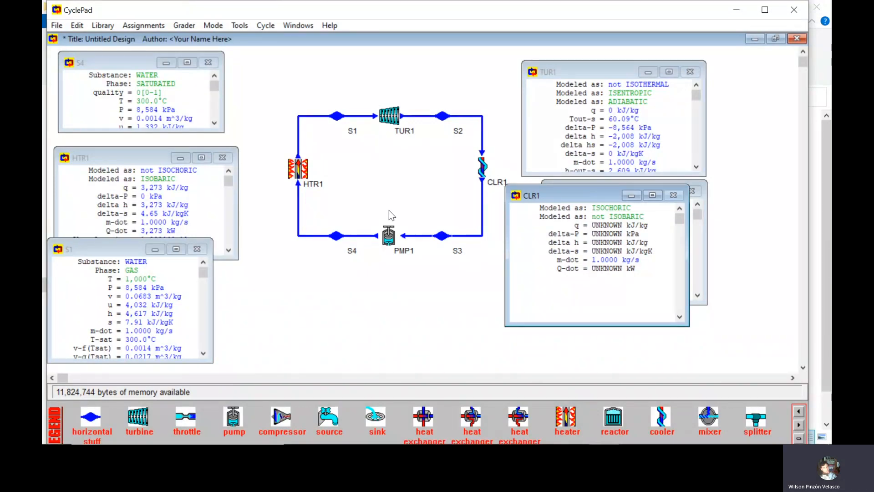
double_click(444, 237)
left_click(542, 267)
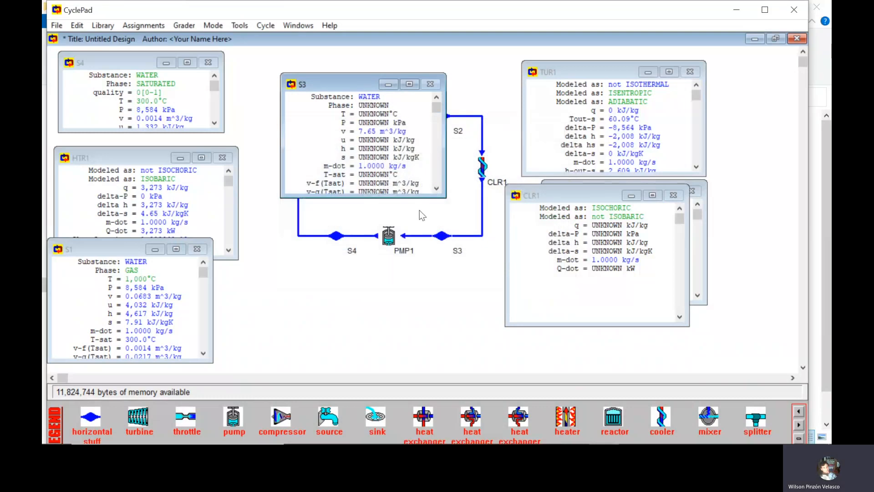
Step: Check the phase options for S3, consult state 3 on the cycle diagram in Paint, and return to CyclePad
left_click(363, 106)
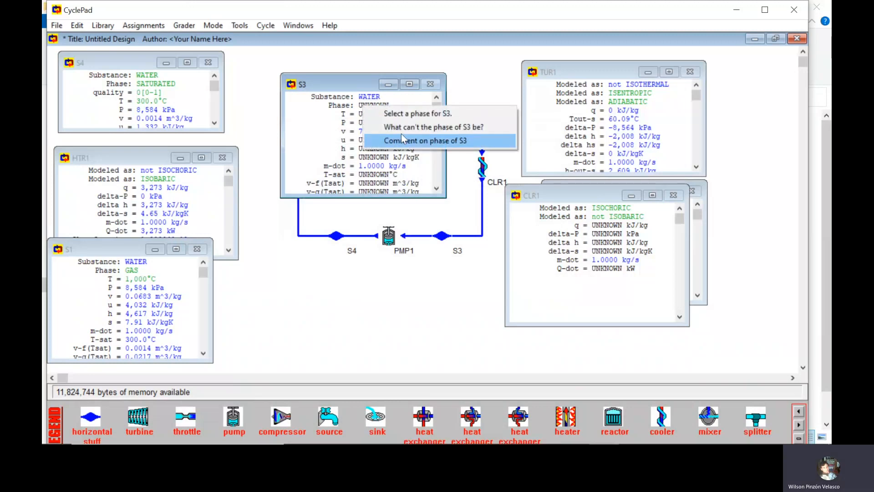
left_click(413, 116)
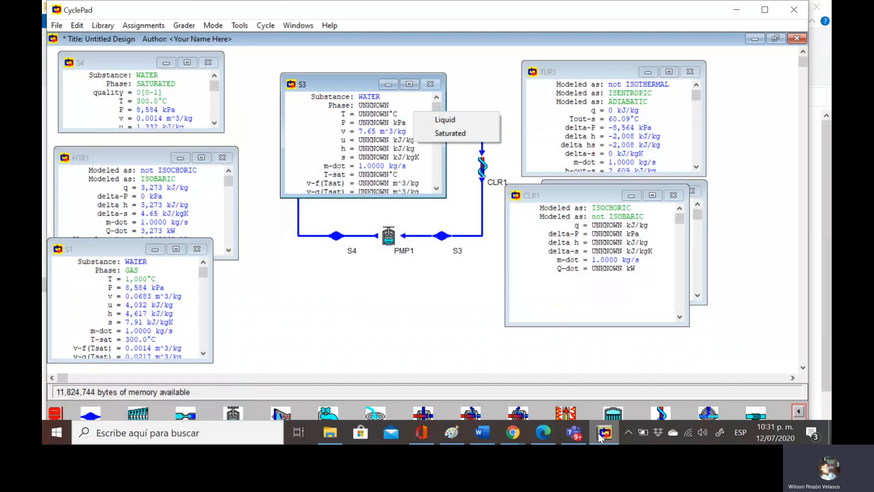
mouse_move(596, 439)
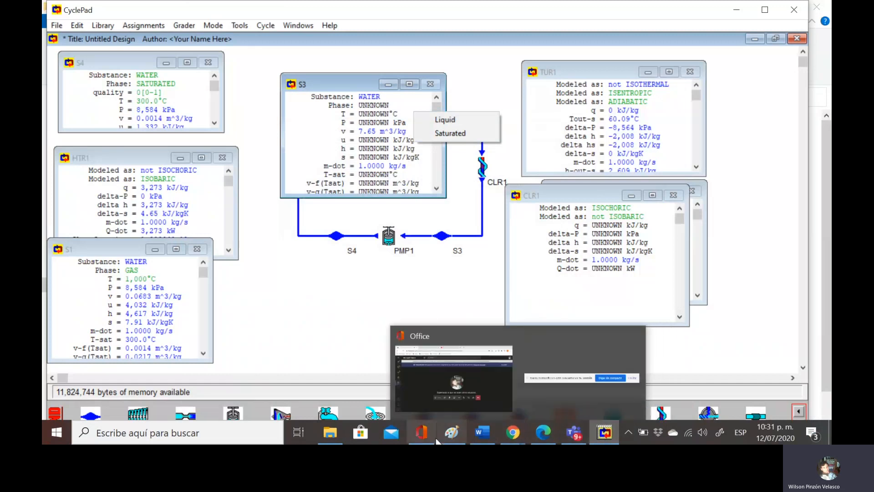
left_click(451, 434)
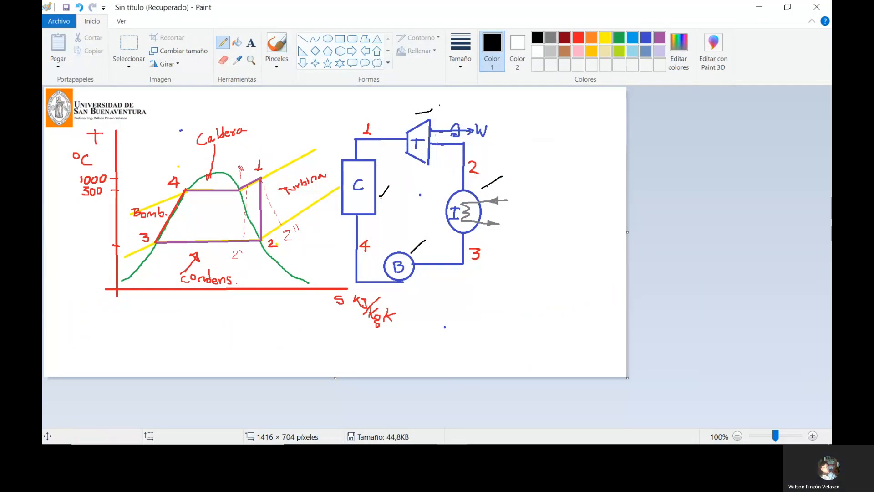
left_click(605, 433)
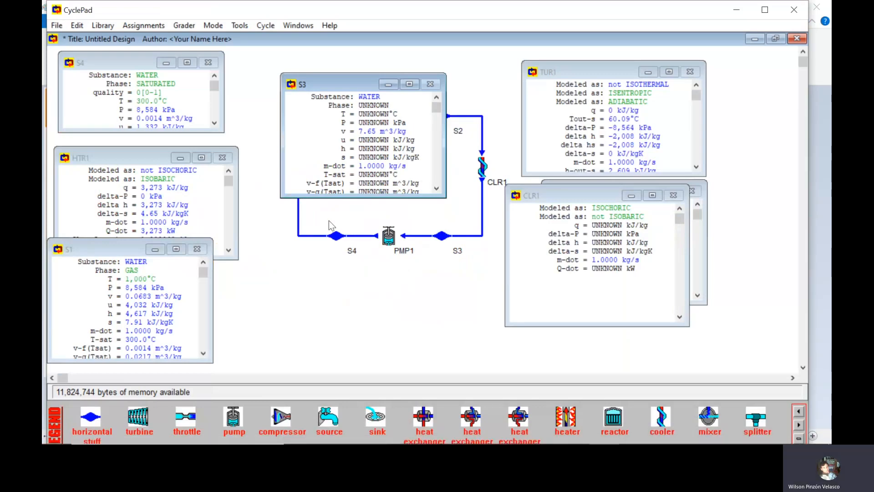
Step: Set the phase of the S3 state point to saturated
left_click(368, 105)
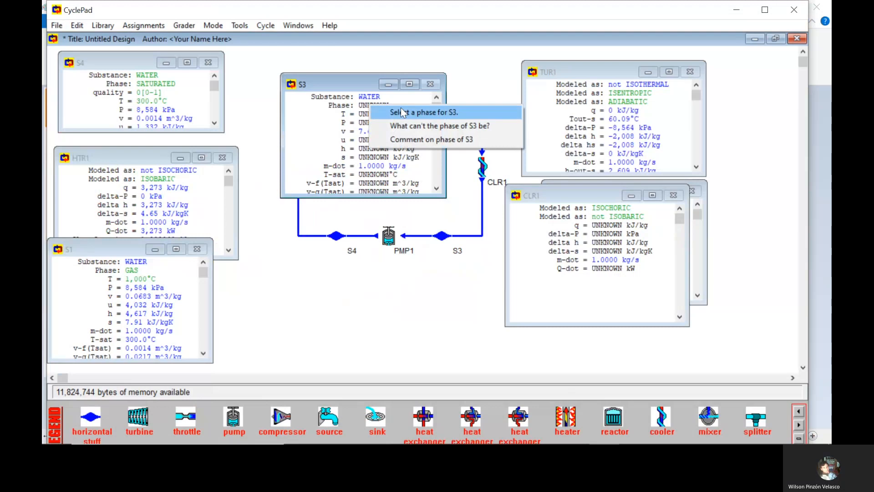
left_click(436, 113)
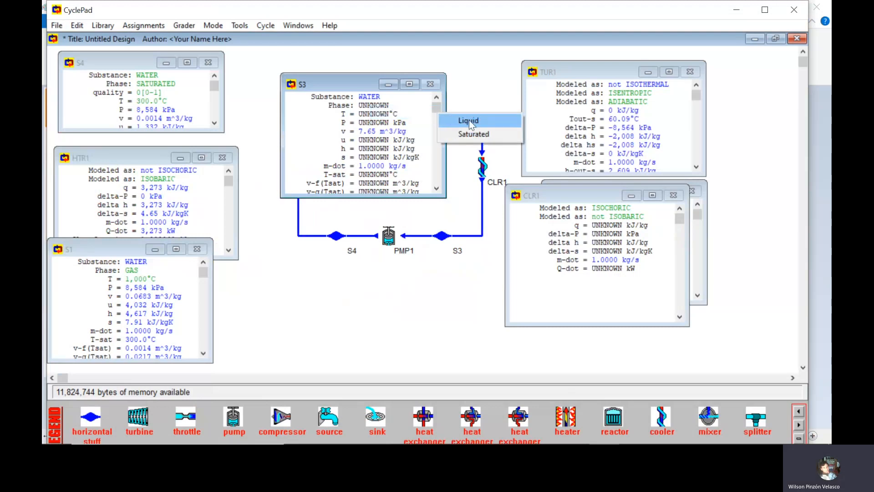
left_click(480, 135)
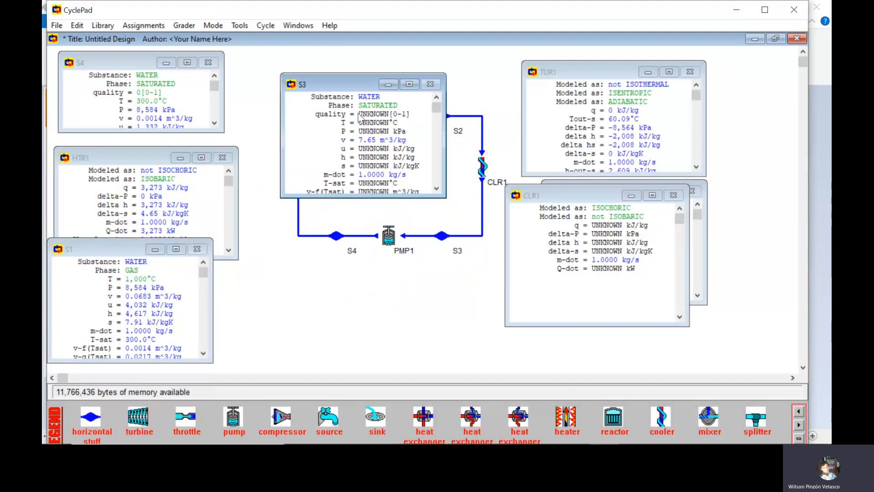
Step: Try to assume a quality of 0 for the S3 state point
left_click(371, 117)
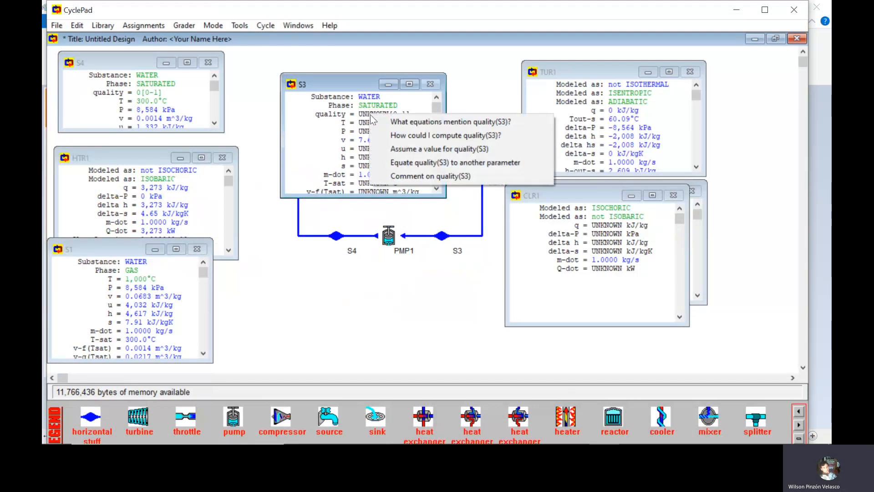
left_click(418, 149)
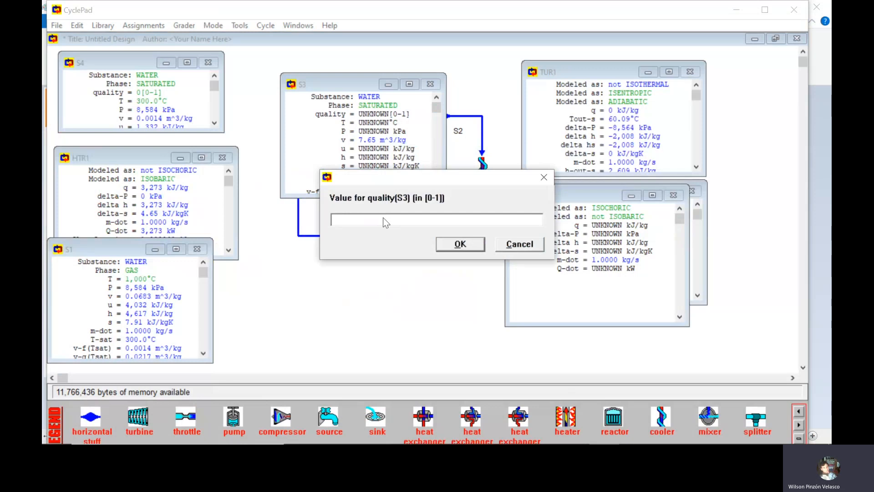
type("0")
left_click(468, 246)
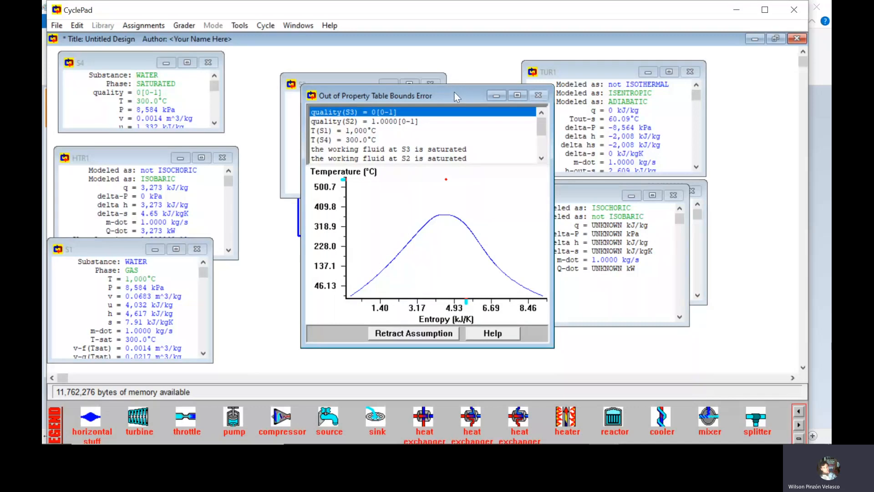
Step: Retract the quality(S3) = 0 assumption in the Out of Property Table Bounds Error window to resolve the contradiction
left_click_drag(456, 97, 471, 122)
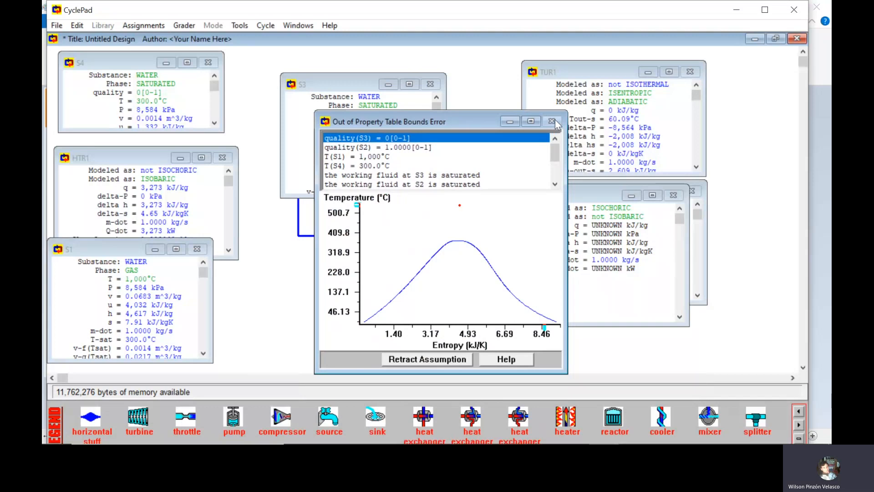
left_click(427, 359)
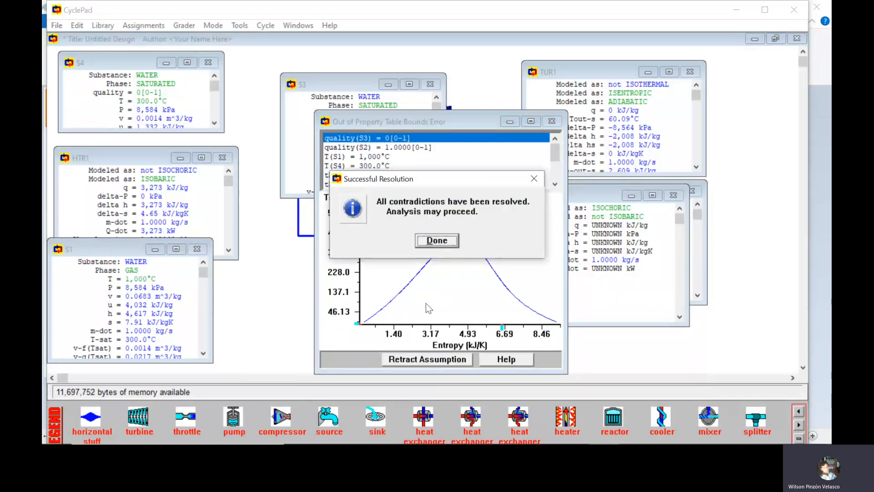
left_click(437, 241)
left_click(509, 122)
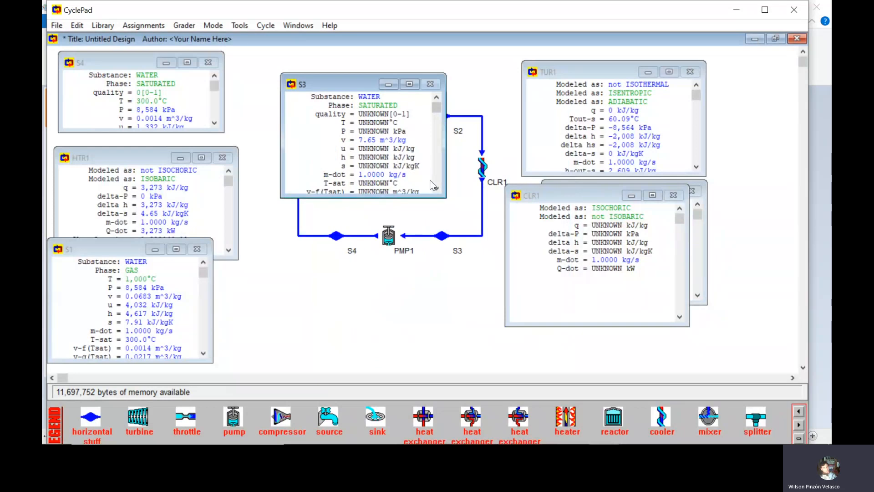
Step: Try again to assume a quality of 0 for S3 and dismiss the error
left_click(372, 115)
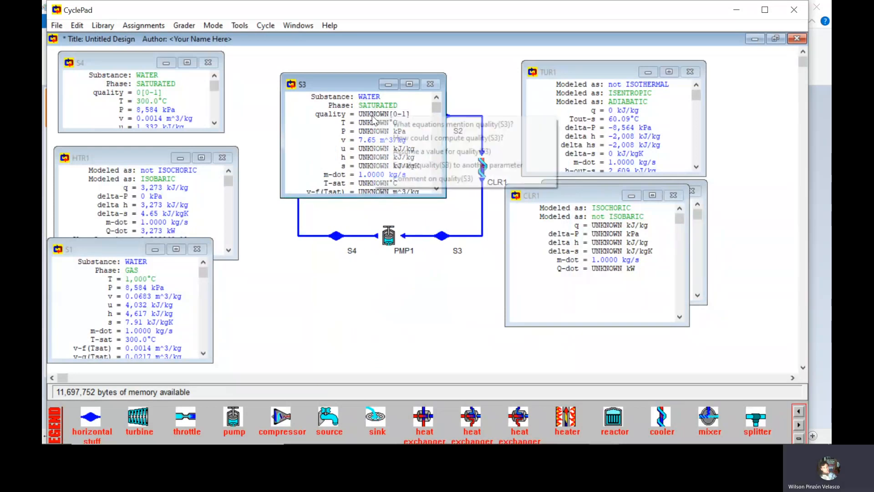
left_click(400, 150)
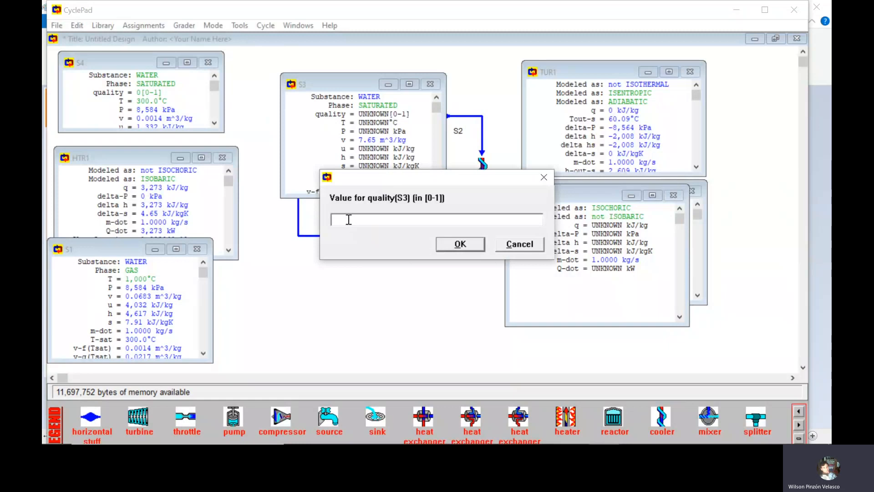
type("0")
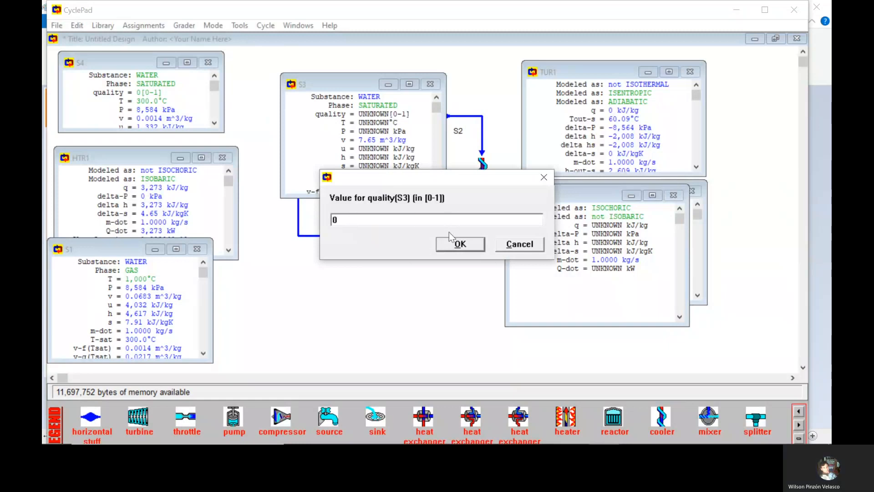
left_click(459, 244)
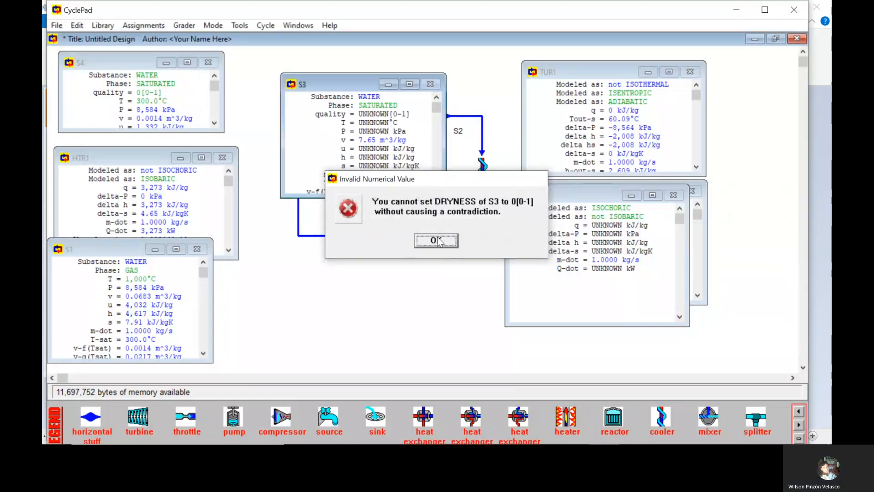
left_click(436, 240)
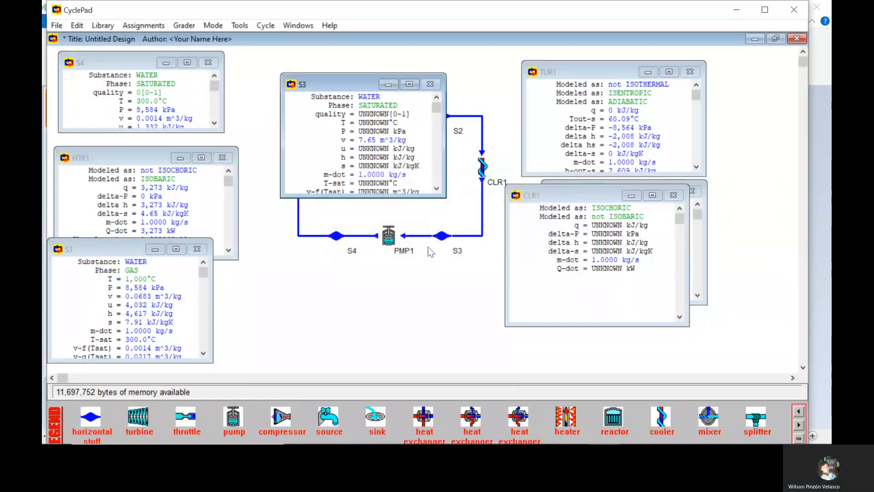
right_click(366, 114)
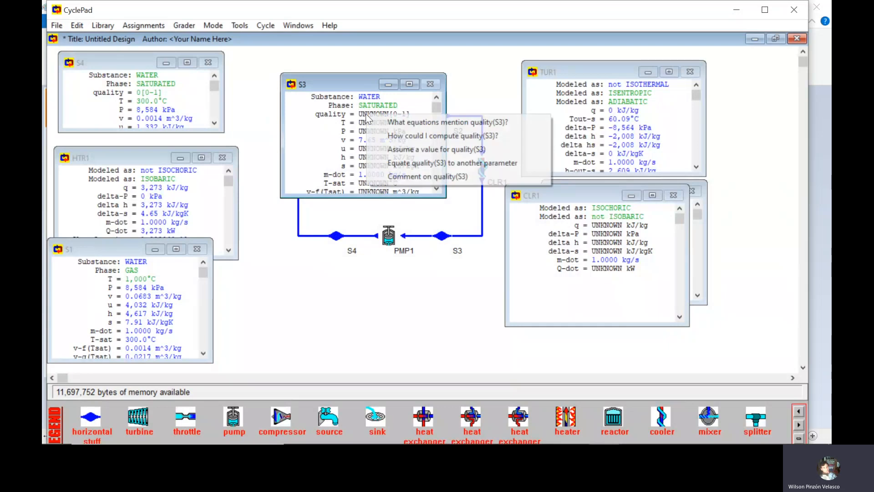
left_click(427, 149)
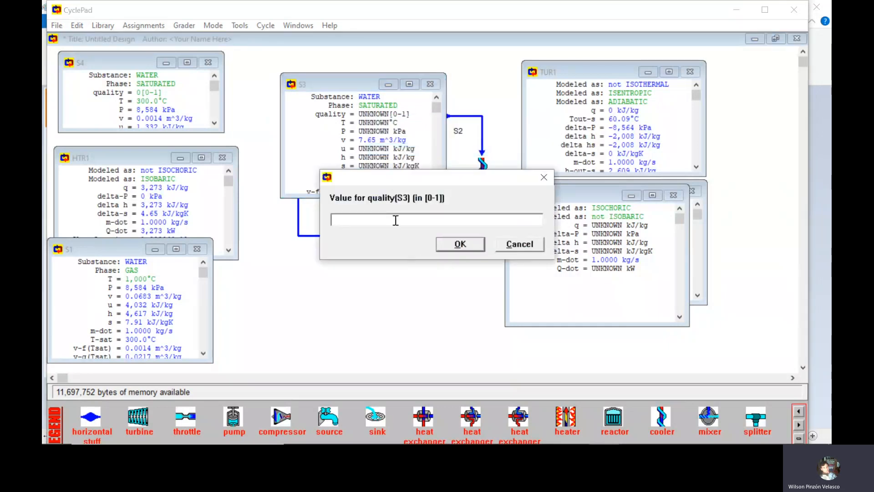
left_click(464, 244)
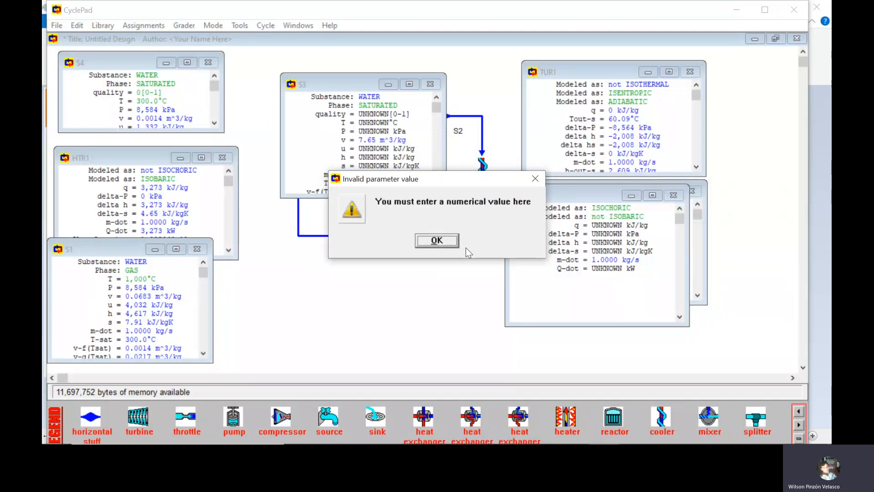
left_click(432, 241)
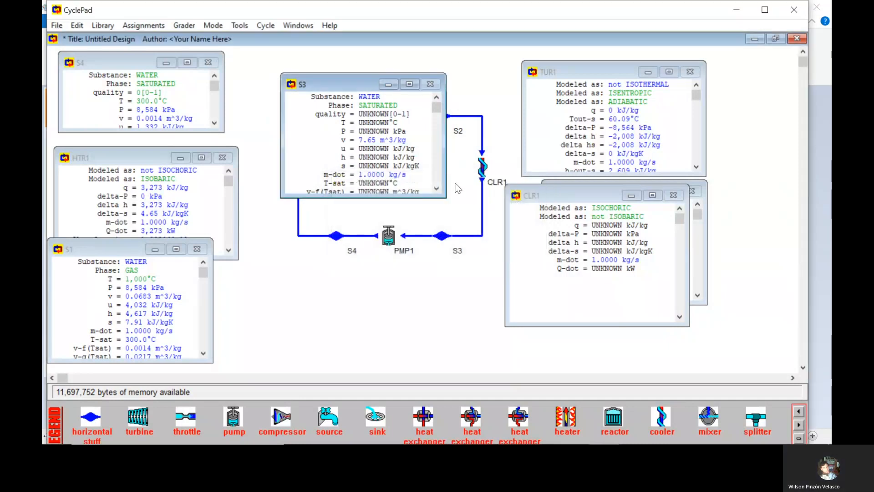
Step: Make two more attempts to assume a quality of 0 for S3, dismissing the error each time
right_click(374, 113)
left_click(402, 149)
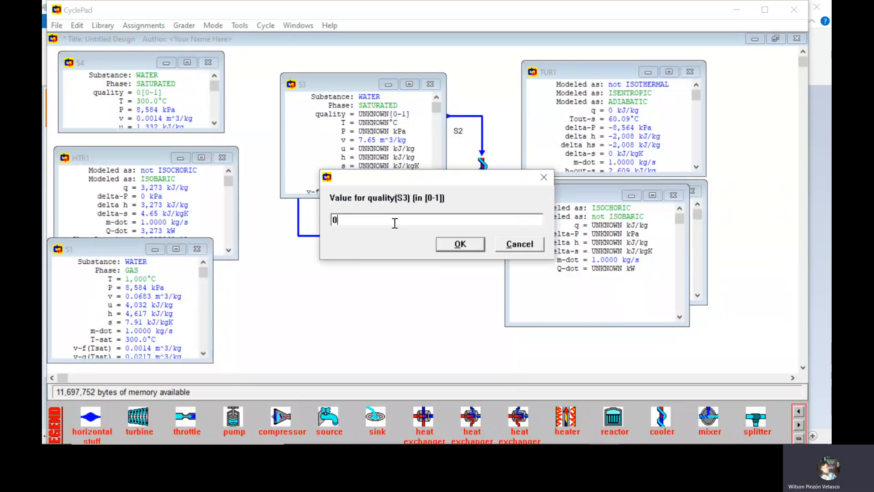
left_click(458, 245)
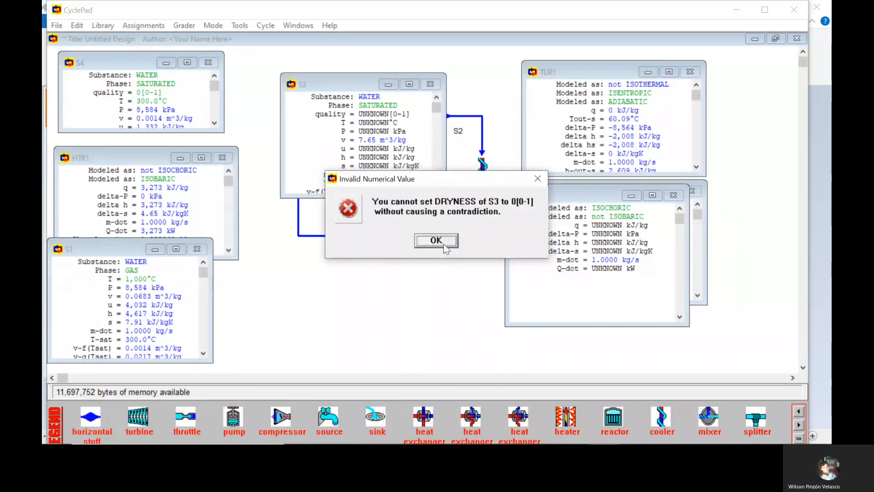
left_click(436, 240)
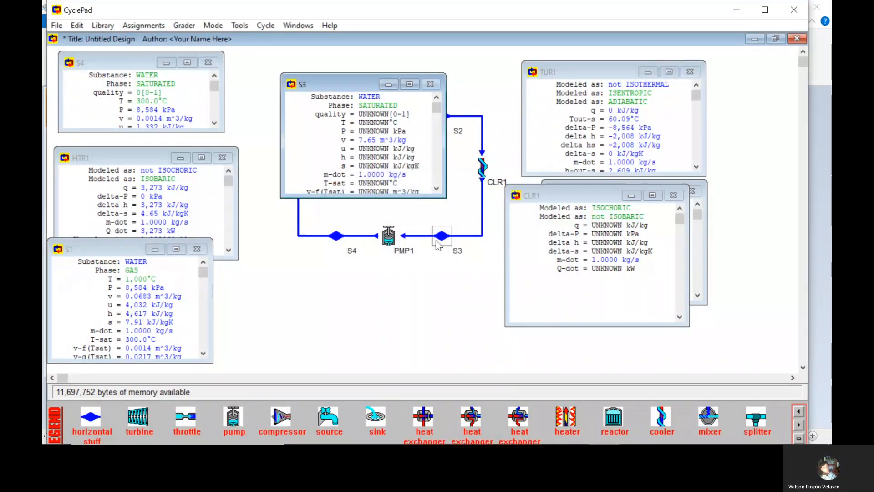
left_click(370, 114)
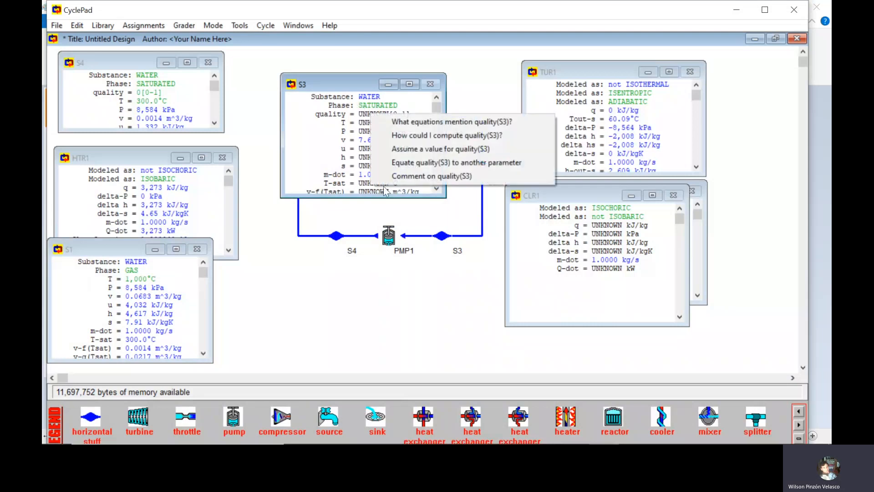
left_click(438, 149)
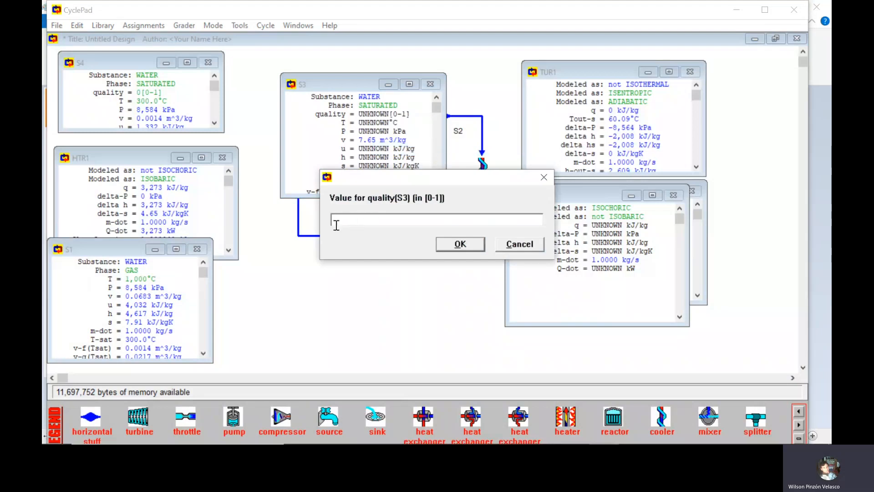
type("0")
left_click(479, 246)
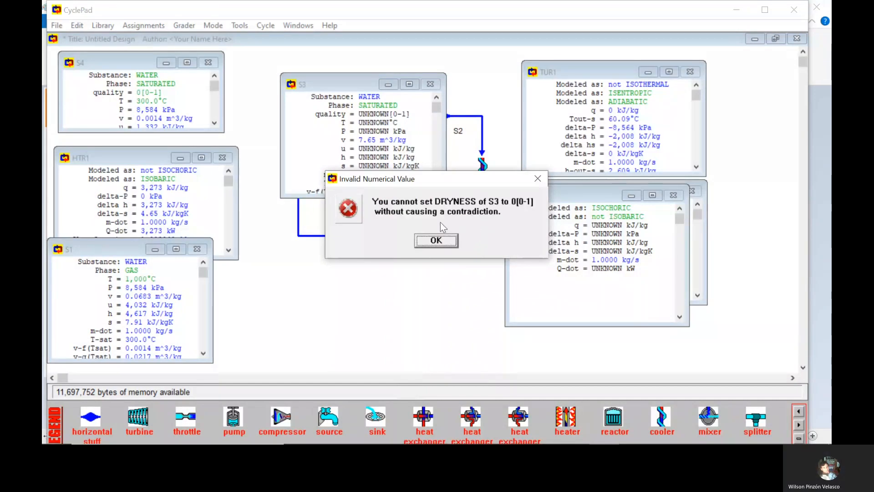
key("Return")
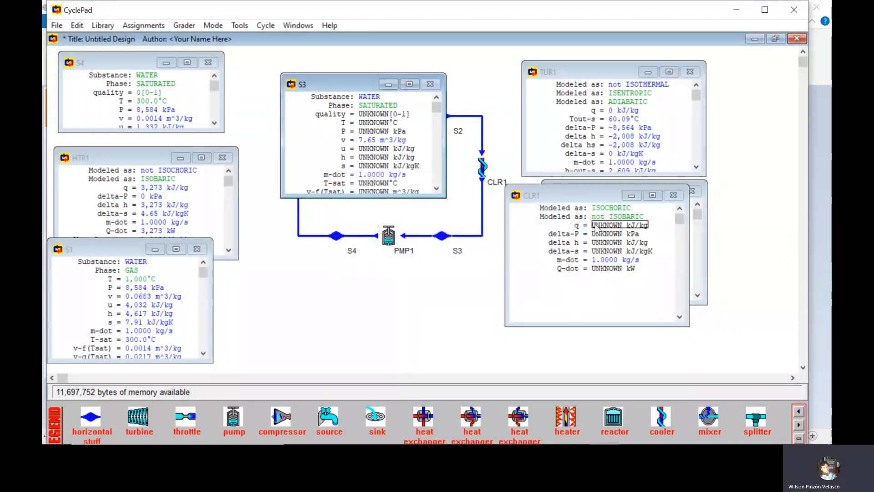
Step: Retract the isochoric and not isobaric assumptions of the CLR1 cooler and assume that it works isobarically
left_click(605, 207)
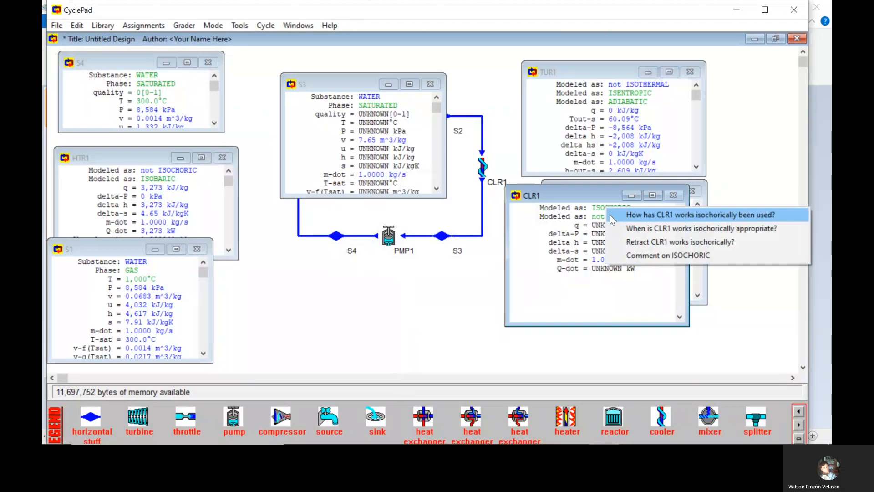
left_click(632, 240)
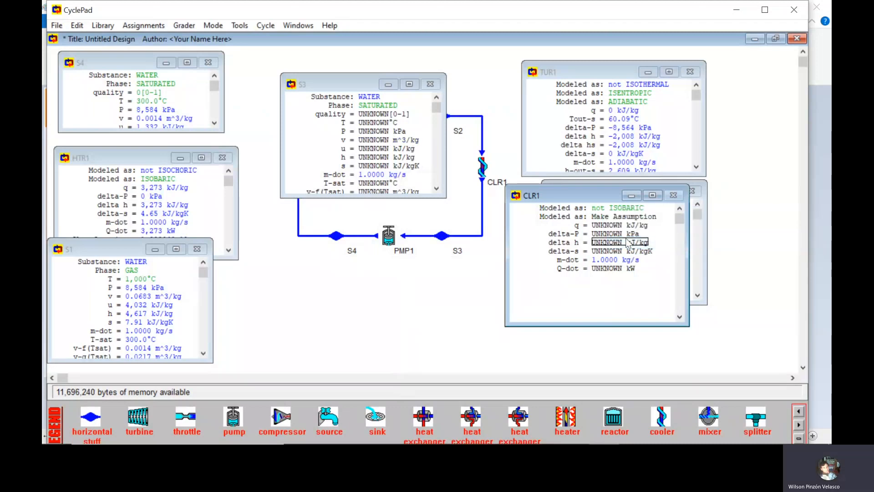
left_click(607, 207)
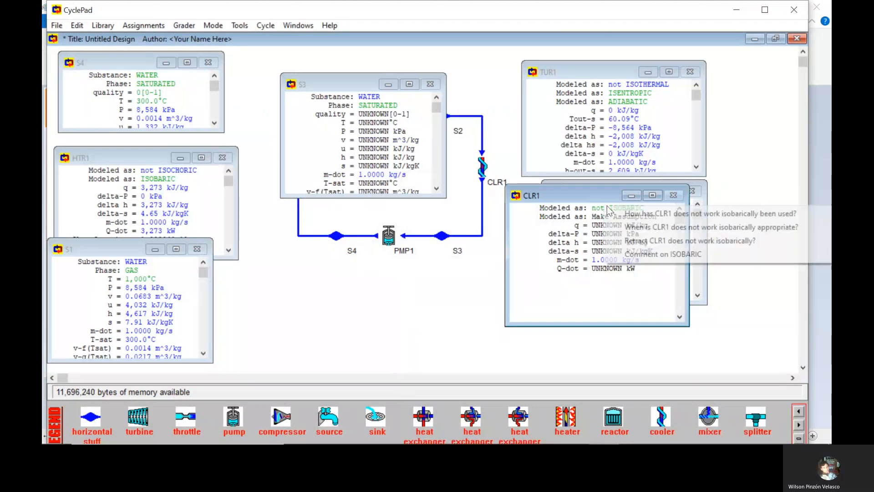
left_click(654, 241)
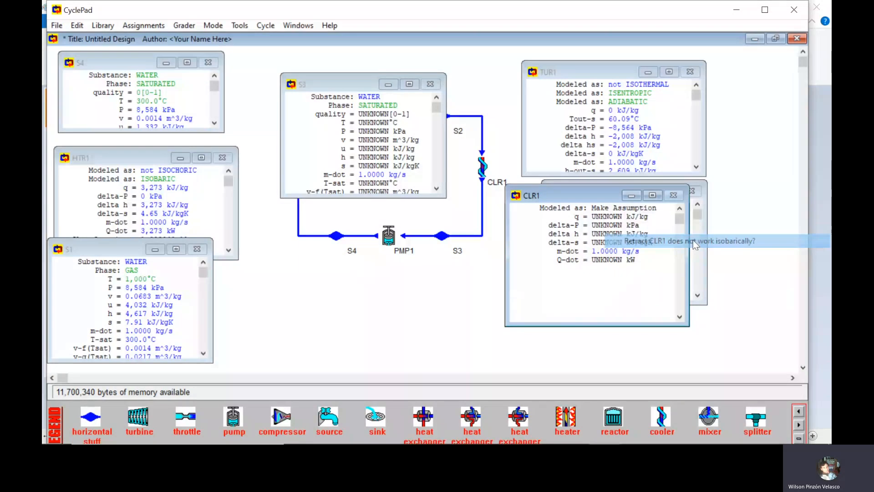
left_click(602, 210)
left_click(647, 245)
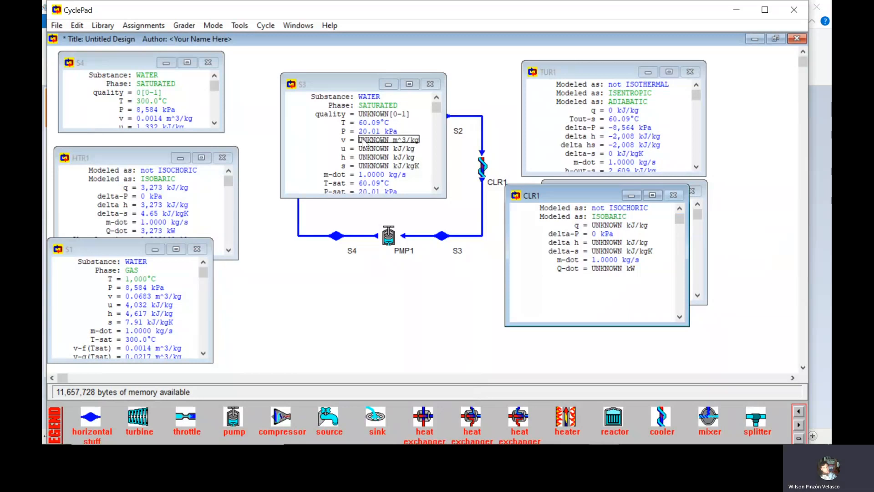
Step: Assume a quality of 0 for S3, shorten its meter window and move it clear of the cycle diagram
left_click(364, 114)
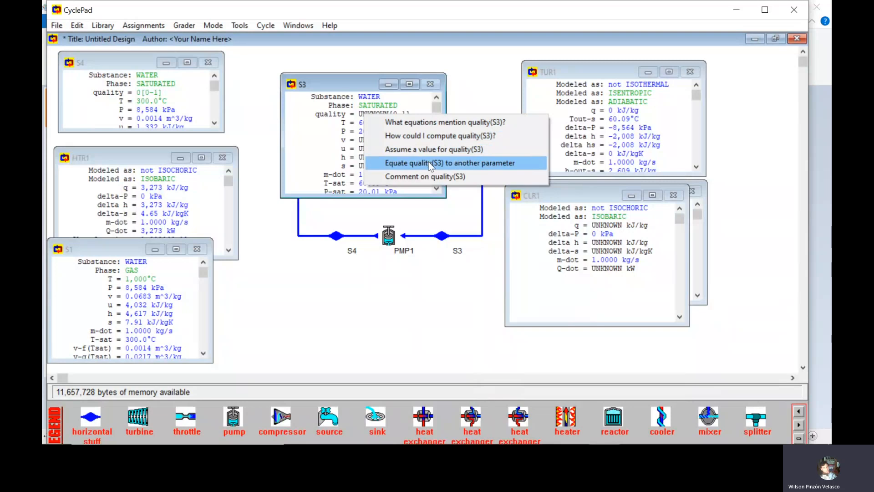
left_click(418, 150)
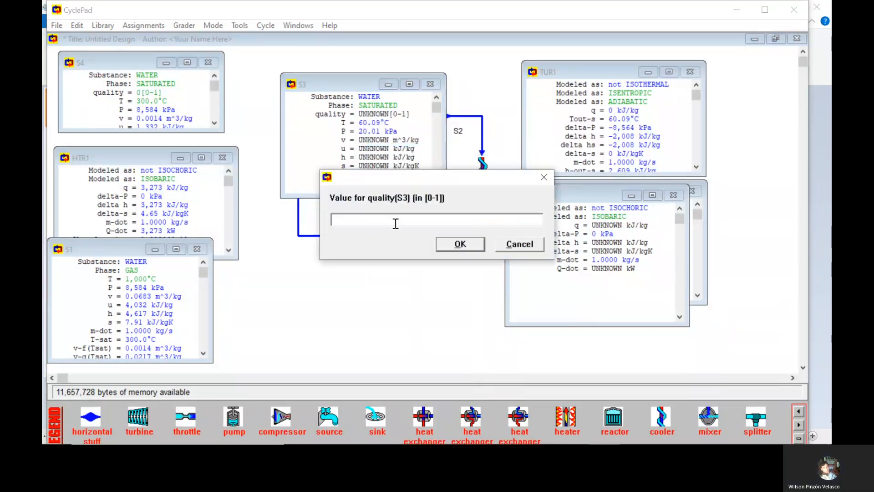
type("0")
left_click(455, 245)
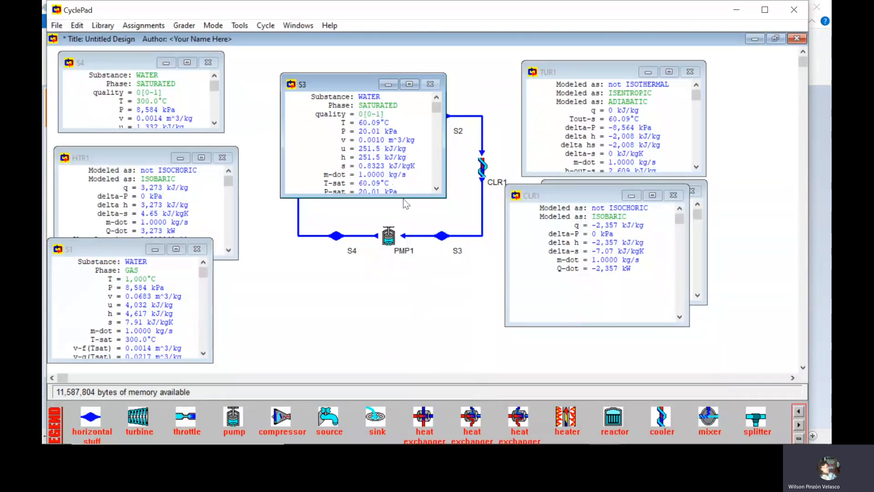
left_click_drag(405, 197, 418, 160)
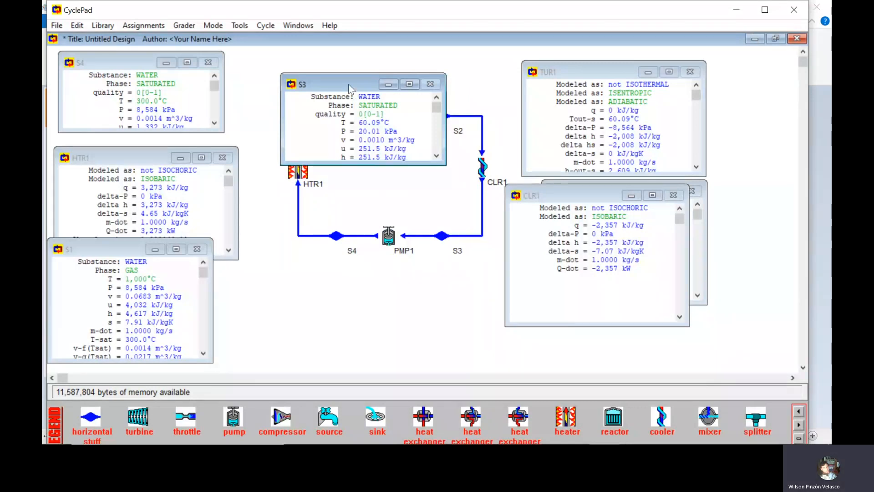
left_click_drag(348, 84, 660, 244)
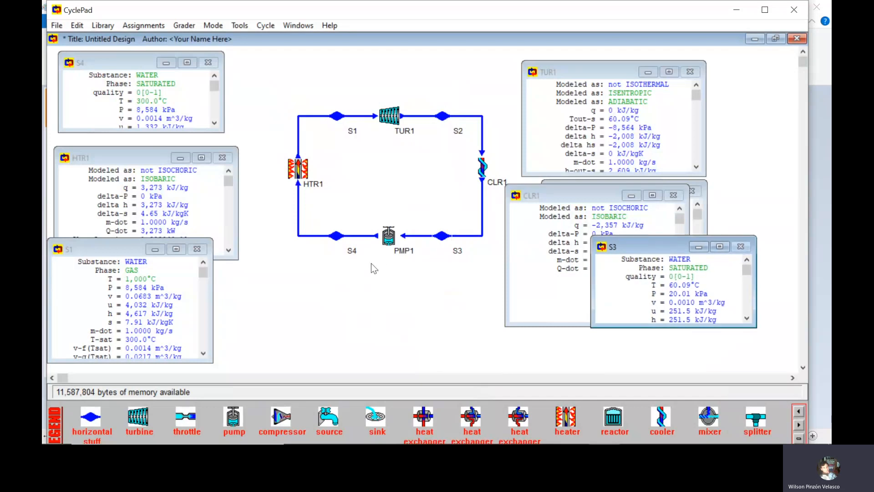
Step: Open the meter of pump PMP1, dismiss the meter help and assume that the pump works adiabatically
double_click(390, 237)
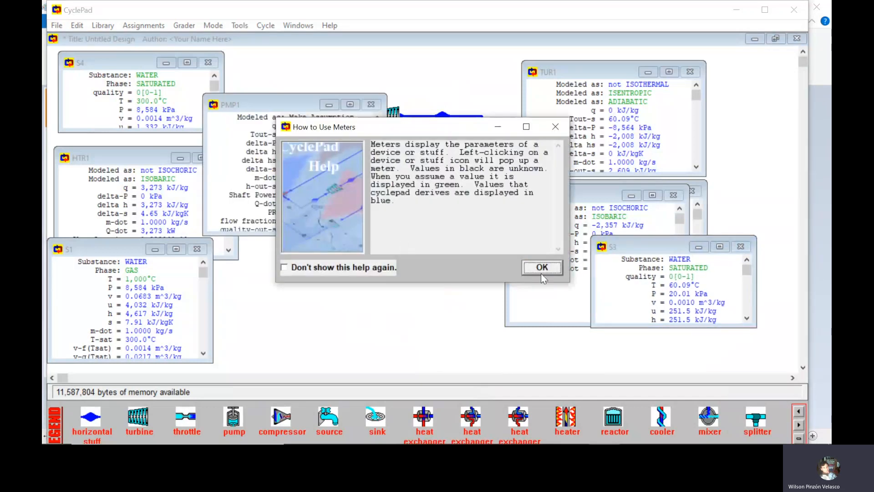
left_click(552, 268)
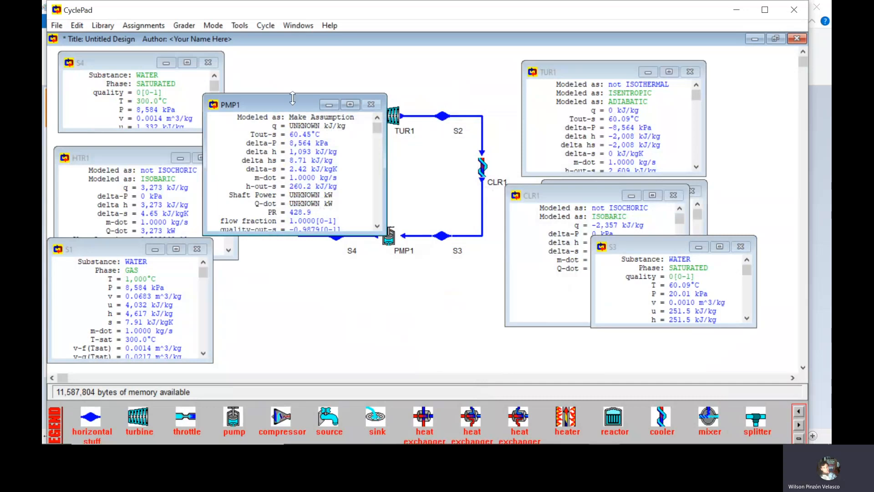
left_click_drag(289, 100, 398, 84)
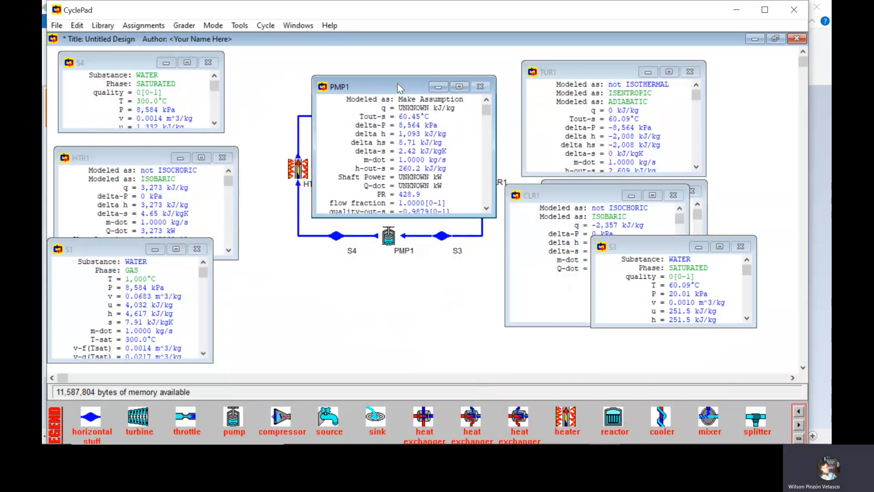
left_click_drag(398, 84, 389, 84)
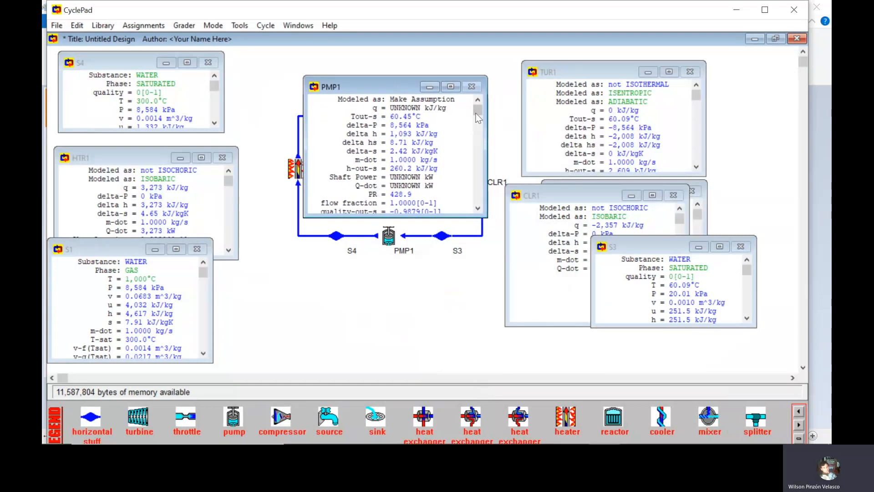
left_click(408, 99)
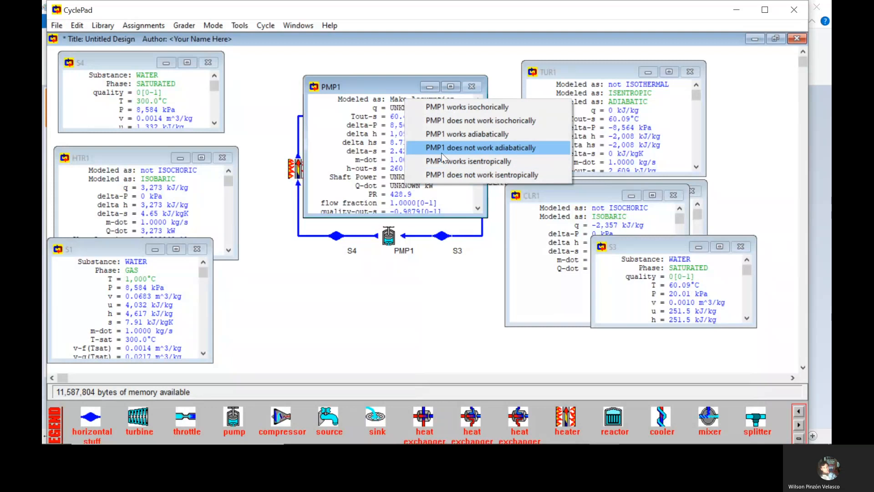
left_click(474, 135)
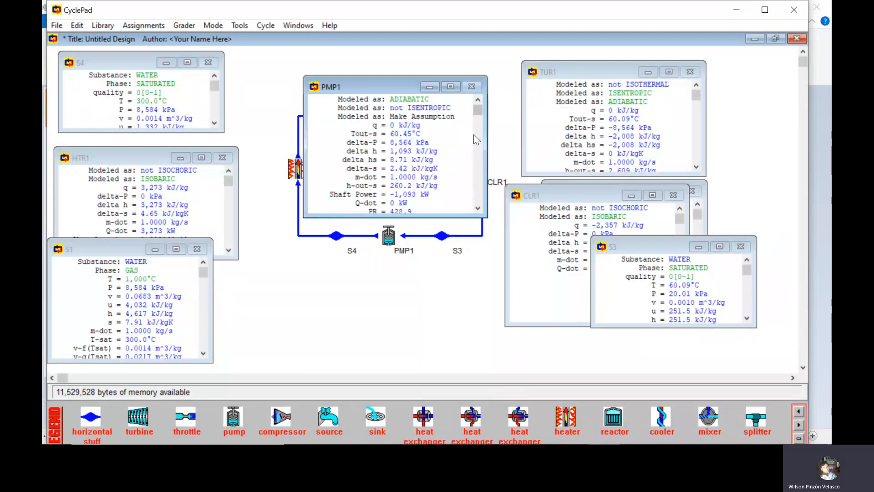
Step: Reposition and enlarge the S3 and S4 meter windows on either side of the pump meter to compare their properties
left_click(414, 116)
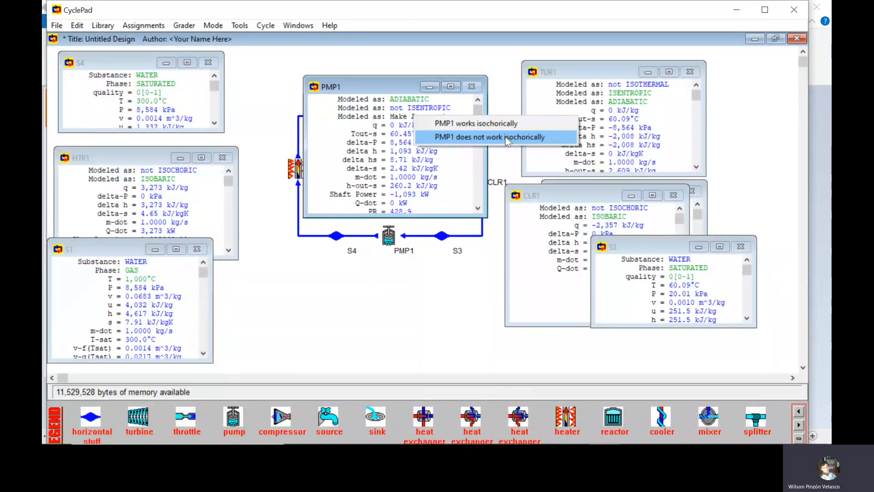
left_click(398, 92)
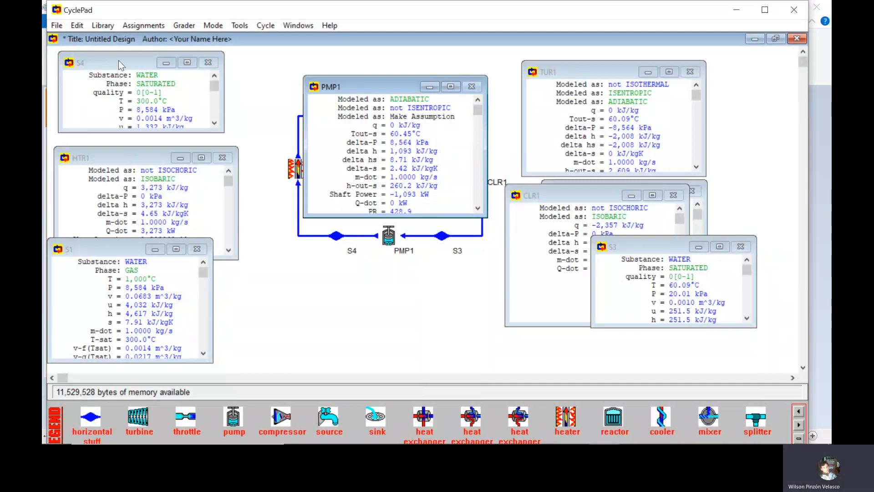
left_click_drag(119, 59, 149, 127)
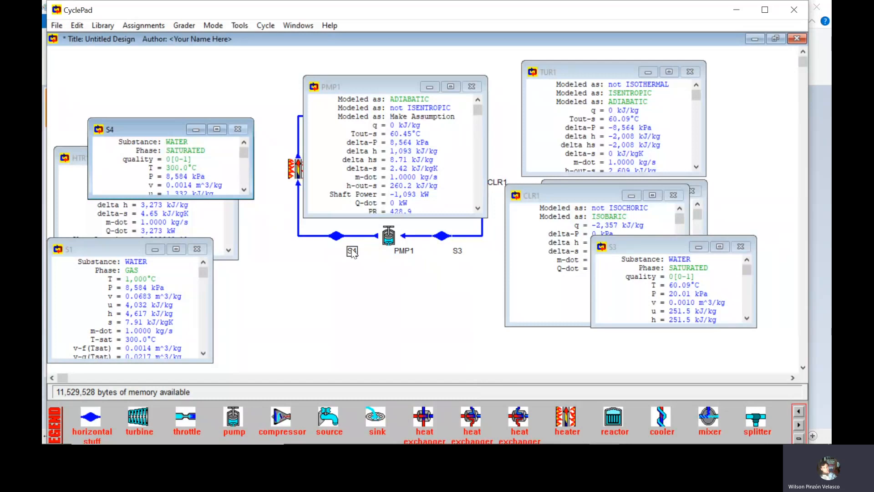
left_click_drag(643, 251, 606, 205)
left_click_drag(621, 285, 622, 349)
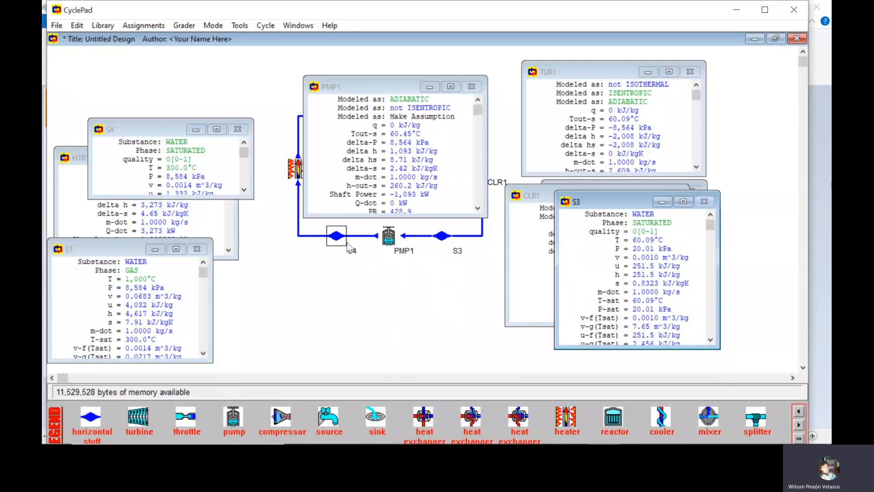
left_click_drag(135, 127, 162, 178)
left_click_drag(199, 252, 200, 295)
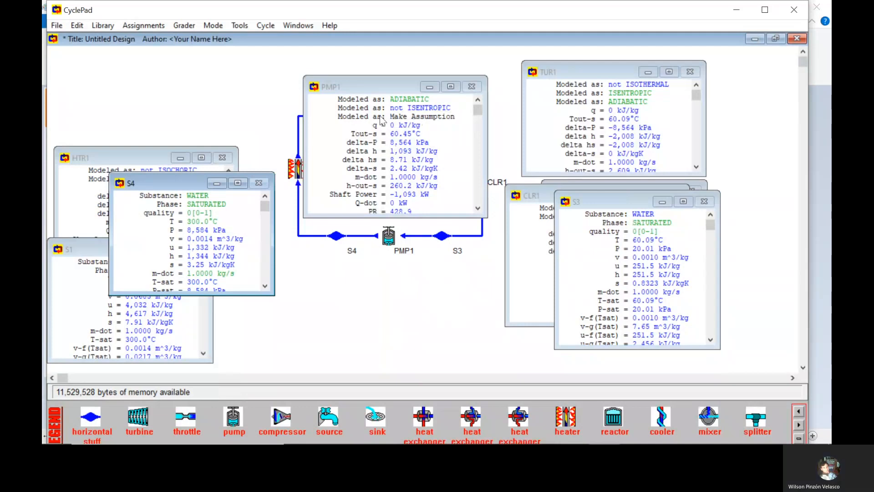
Step: Assume that PMP1 does not work isochorically, then enlarge its meter and place it beside the S4 meter
left_click(439, 120)
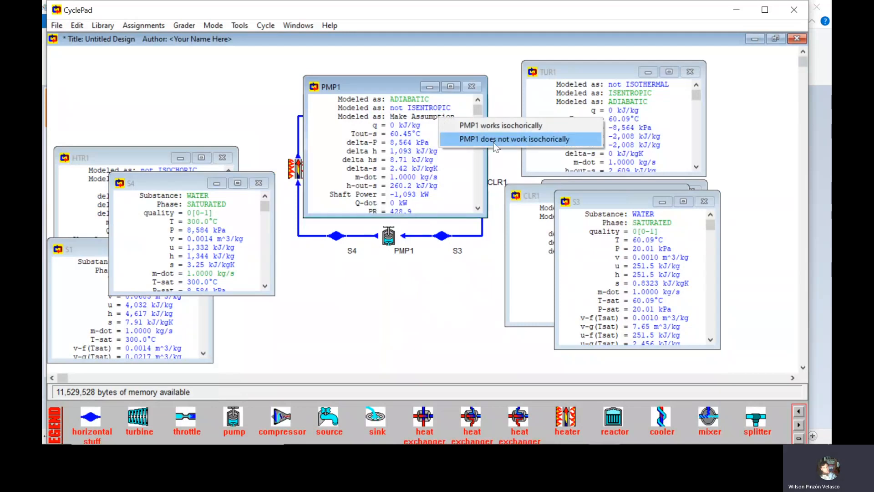
left_click(519, 140)
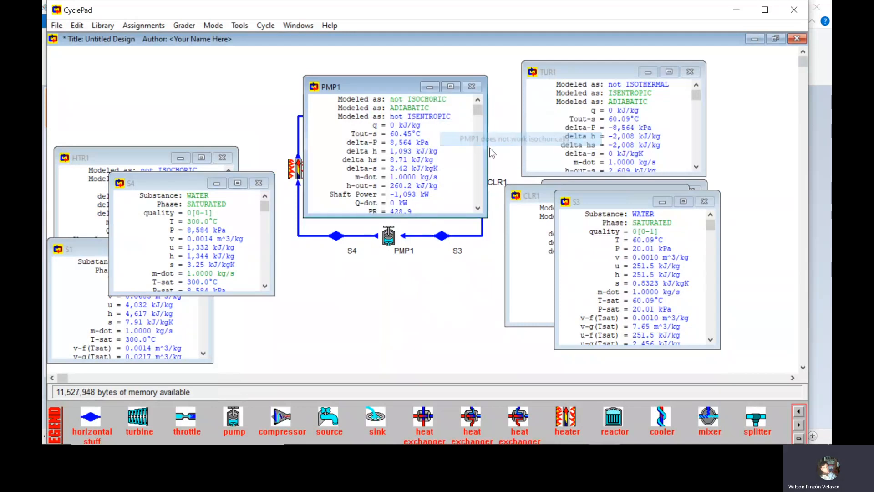
left_click_drag(460, 218, 462, 266)
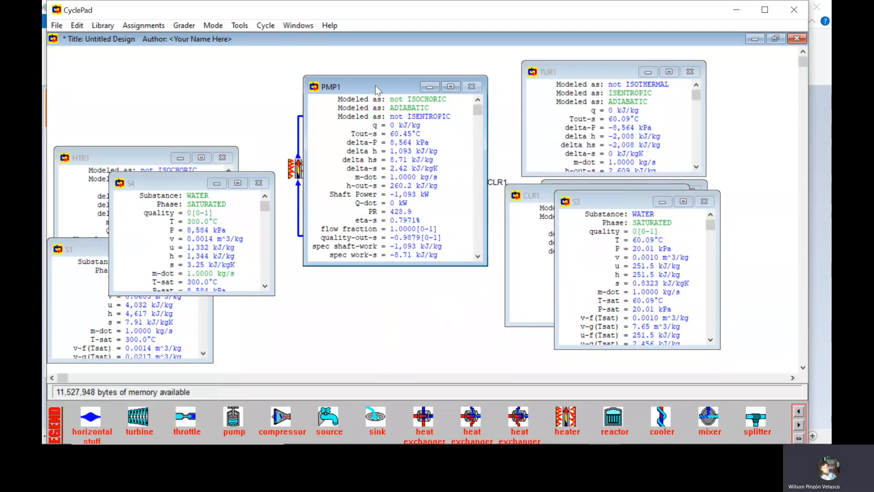
left_click_drag(376, 86, 384, 66)
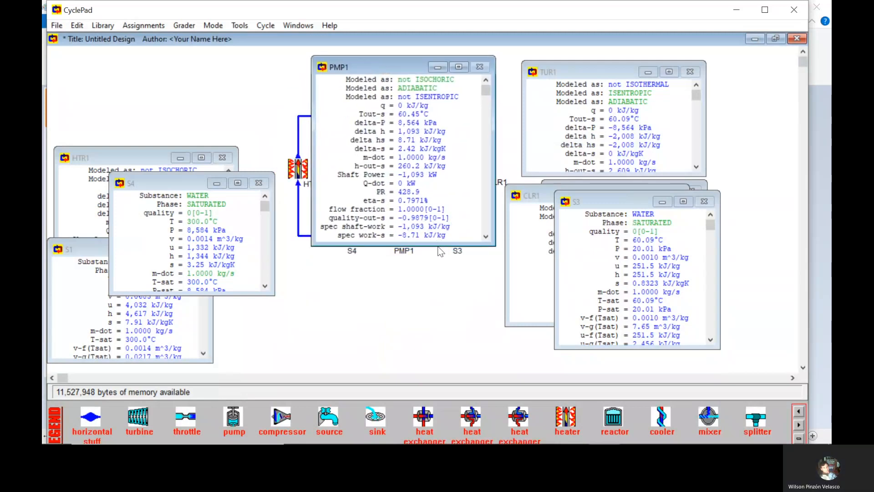
mouse_move(445, 247)
left_mouse_down()
mouse_move(446, 275)
mouse_move(438, 250)
left_mouse_up()
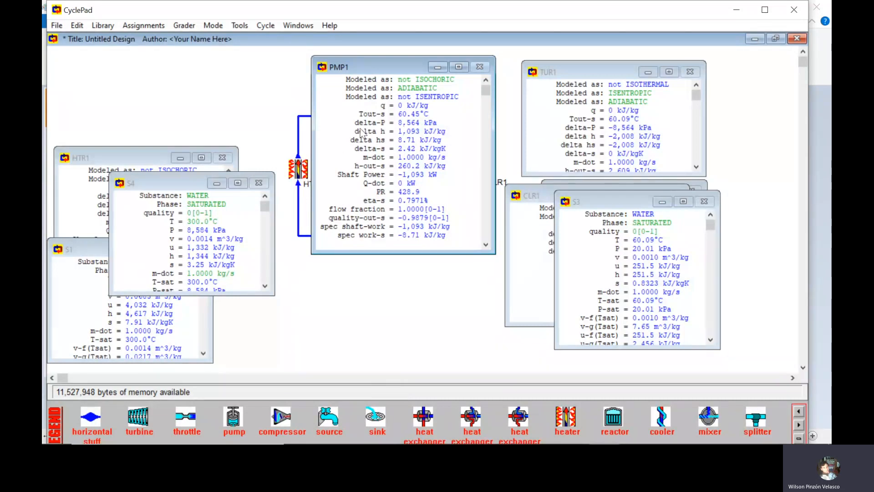
left_click_drag(390, 69, 381, 155)
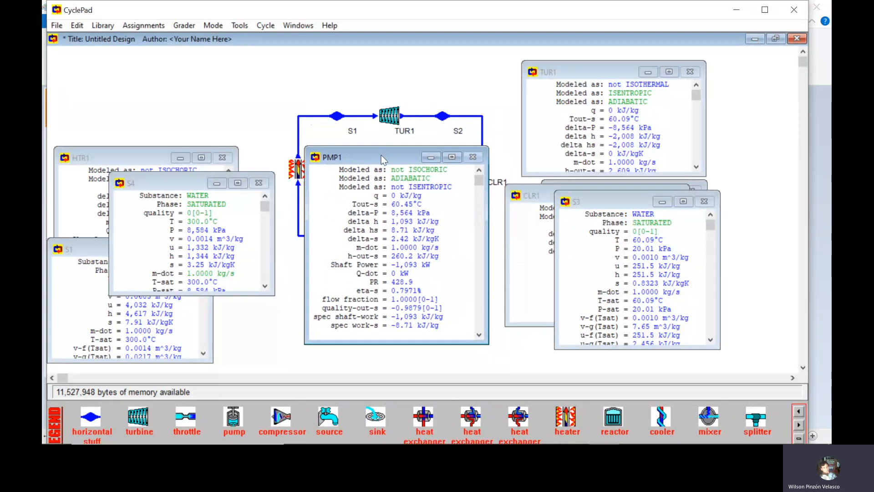
left_click_drag(186, 183, 242, 241)
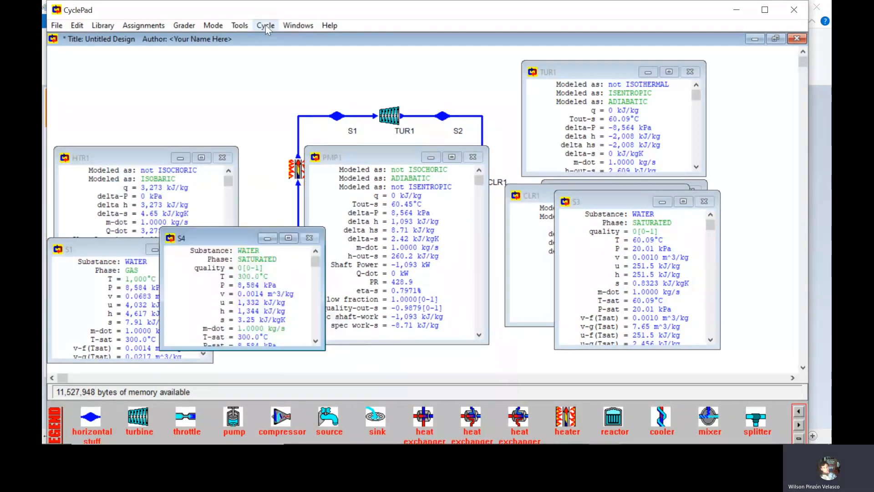
Step: Plot the T-S diagram of the cycle and maximize its window
left_click(266, 25)
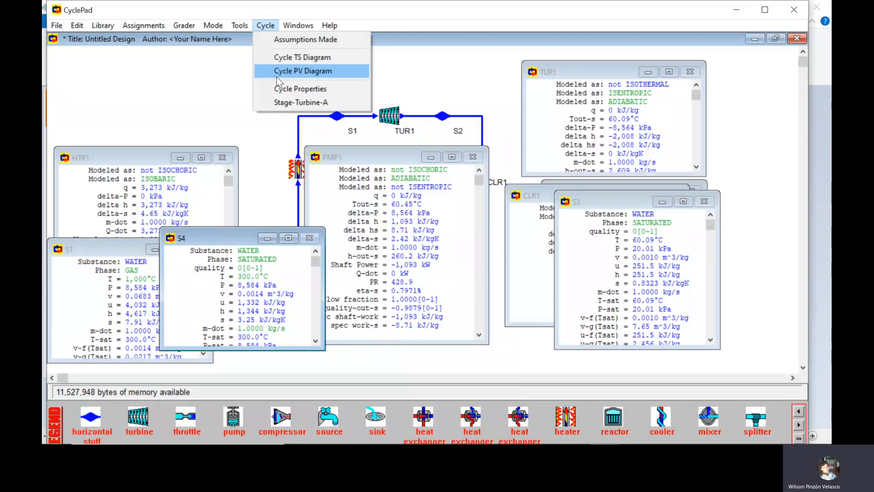
left_click(308, 58)
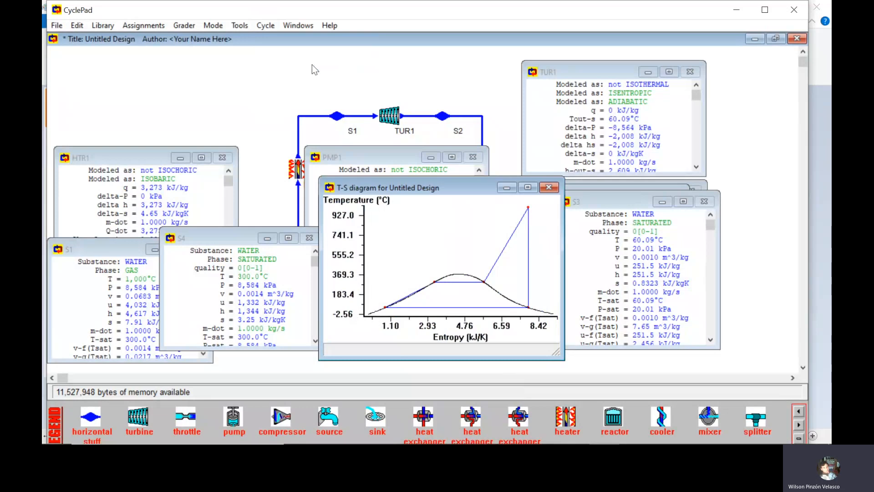
left_click_drag(447, 177, 303, 98)
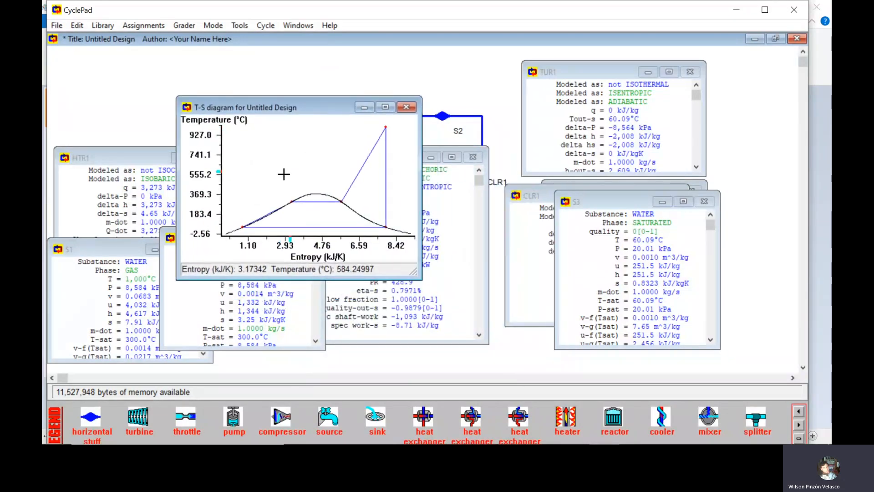
left_click(384, 108)
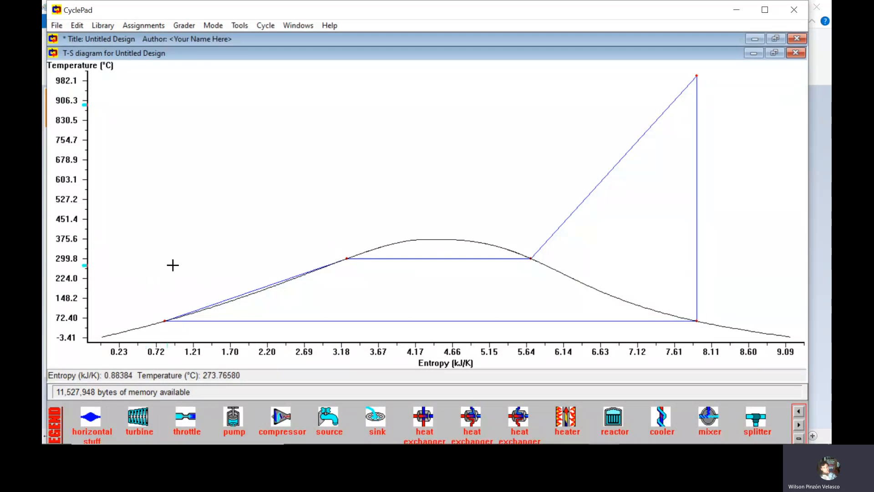
Step: Zoom the T-S diagram in on the pump line rising from state 3 along the saturated-liquid curve
right_click(299, 217)
left_click(314, 232)
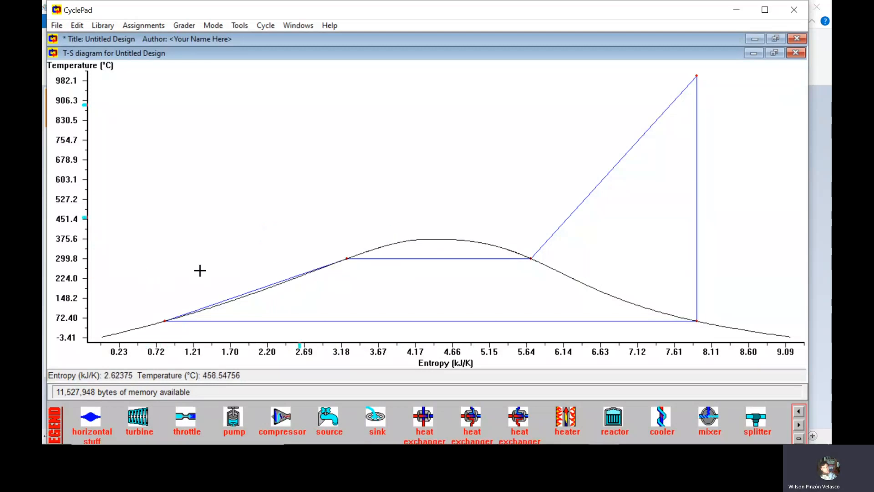
left_click_drag(163, 261, 325, 321)
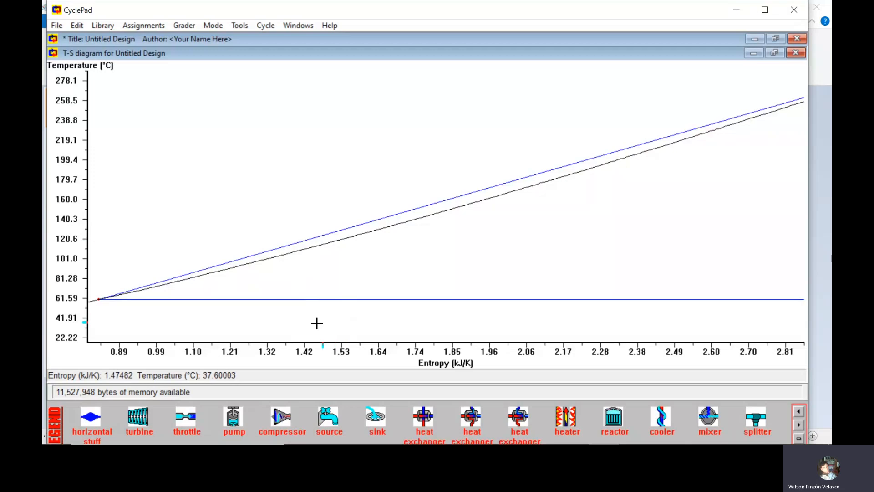
Step: Close the zoomed plot and reopen the full cycle T-S diagram in a maximized window
left_click(796, 53)
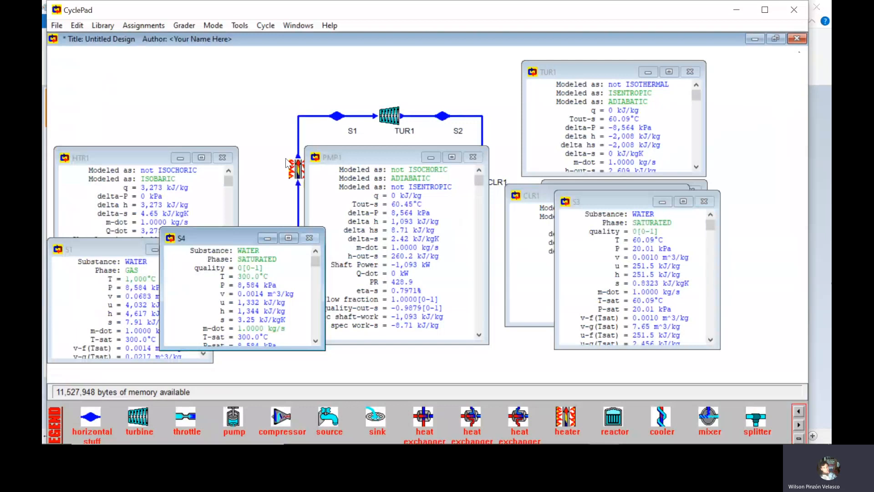
left_click(271, 26)
left_click(326, 58)
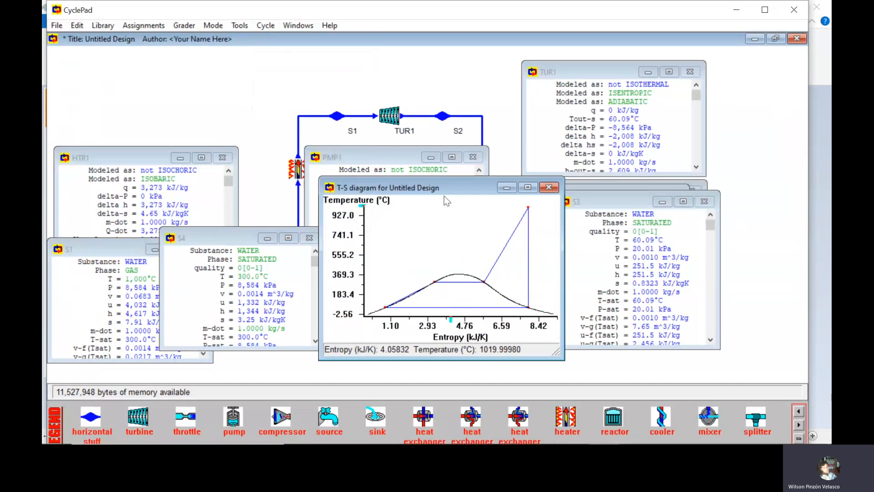
left_click_drag(448, 187, 403, 147)
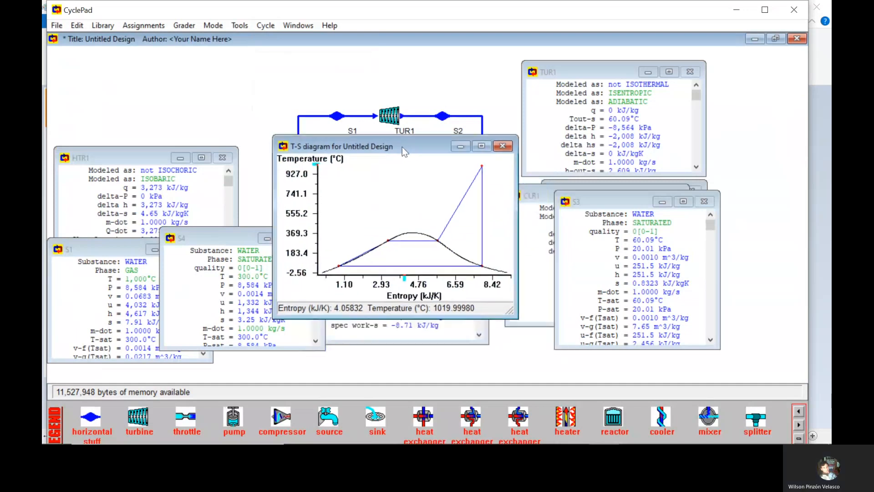
left_click(485, 146)
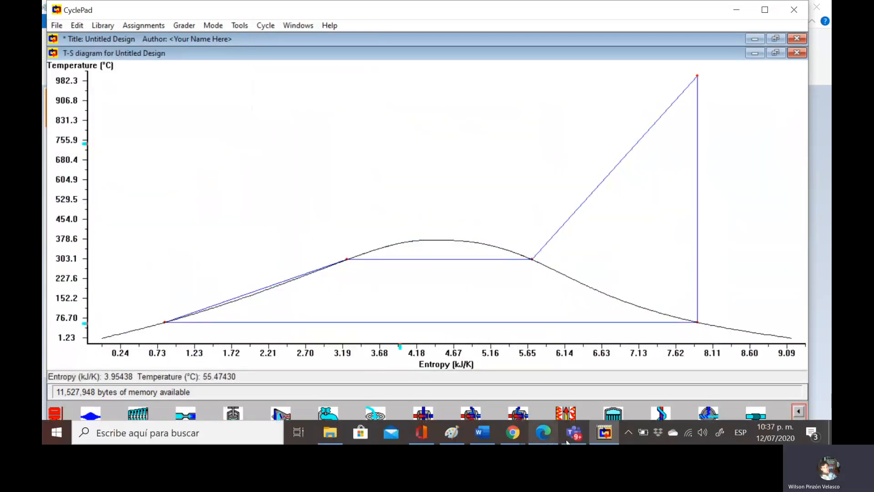
Step: Switch to Paint, shrink its window beside the CyclePad T-S plot to compare the hand-drawn cycle, and return to CyclePad
left_click(451, 433)
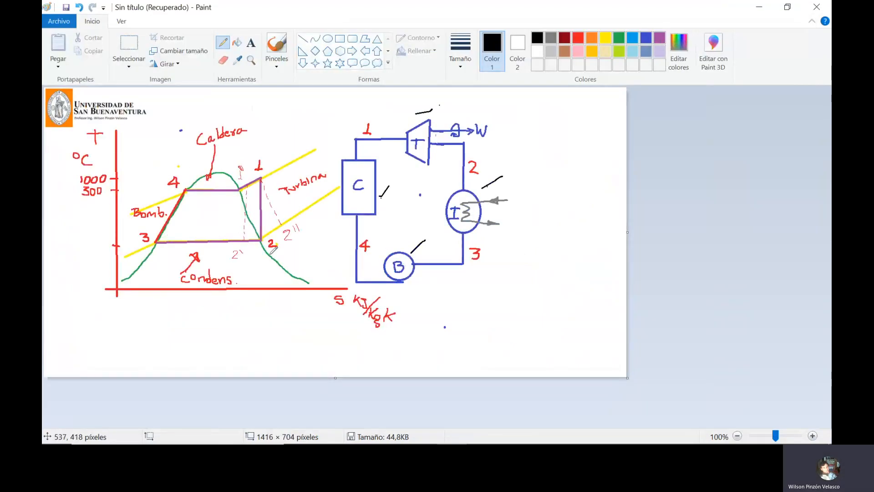
left_click(788, 7)
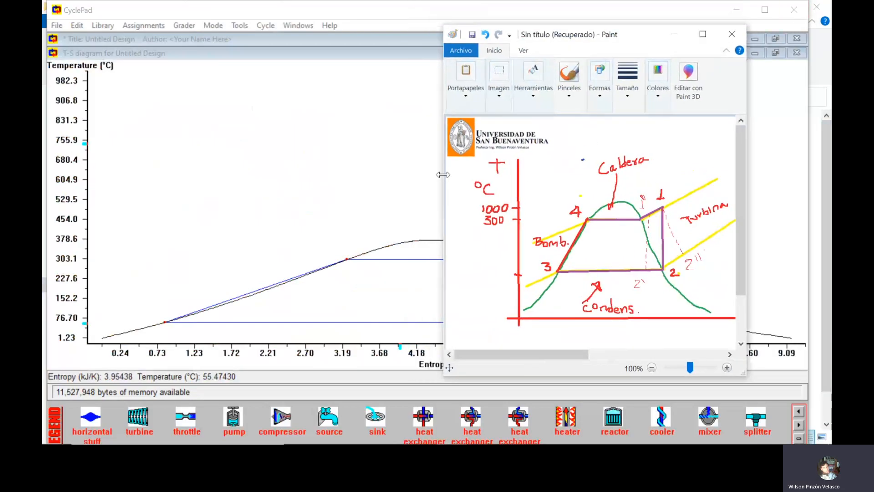
left_click_drag(444, 174, 524, 175)
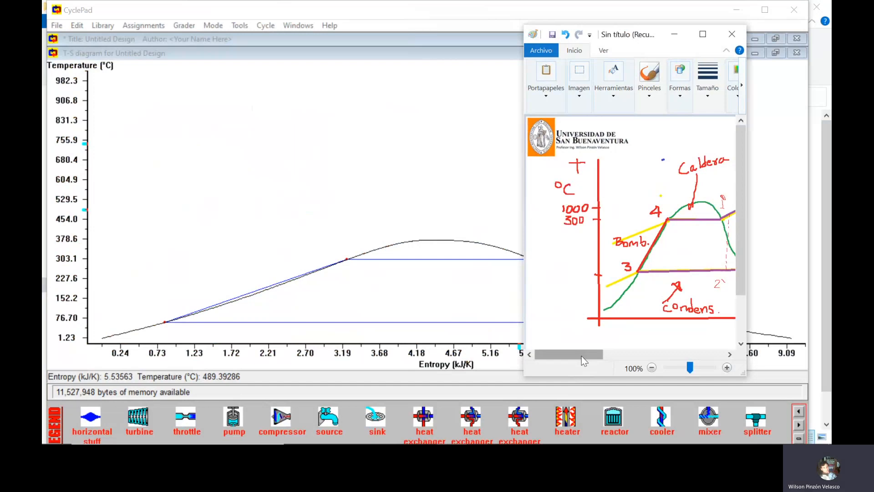
left_click_drag(581, 356, 605, 353)
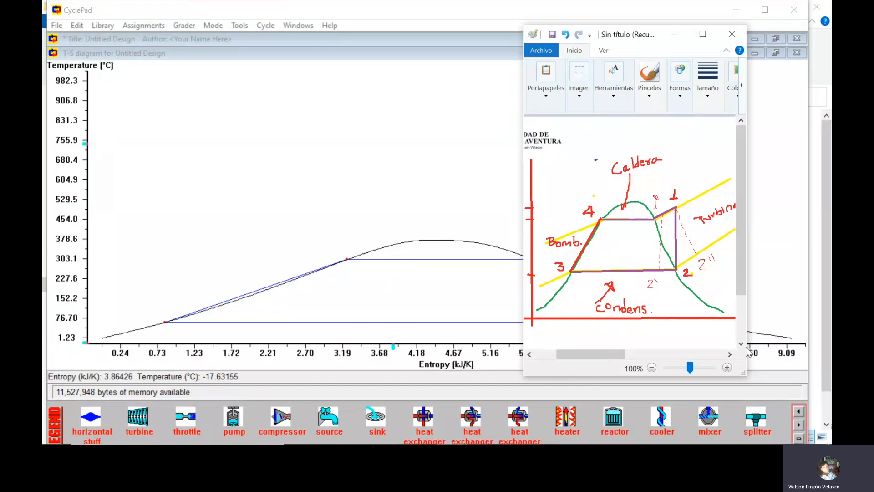
left_click(708, 374)
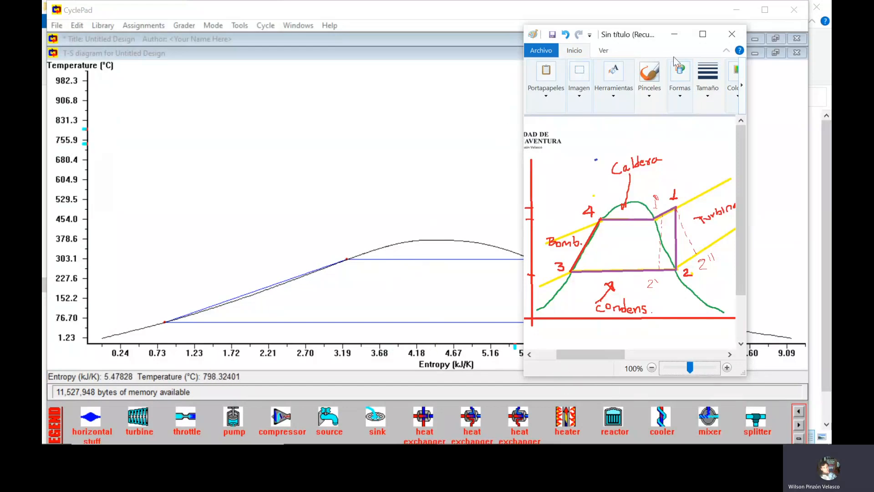
left_click(673, 35)
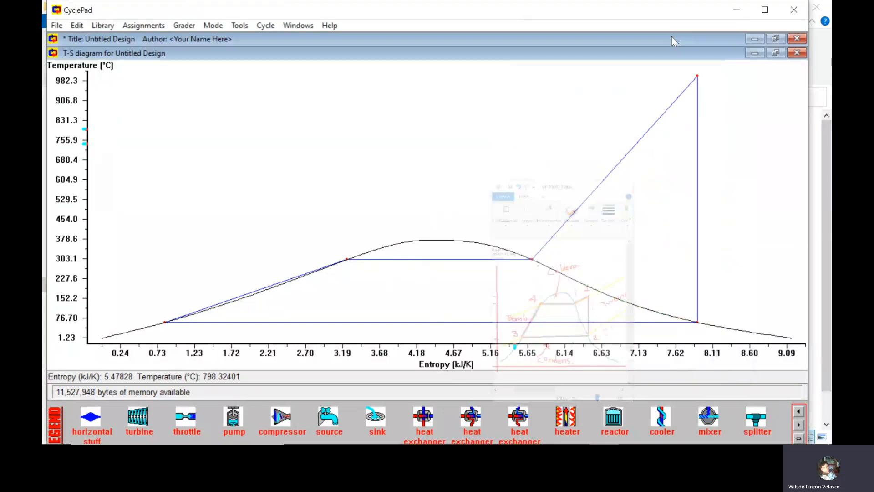
mouse_move(563, 437)
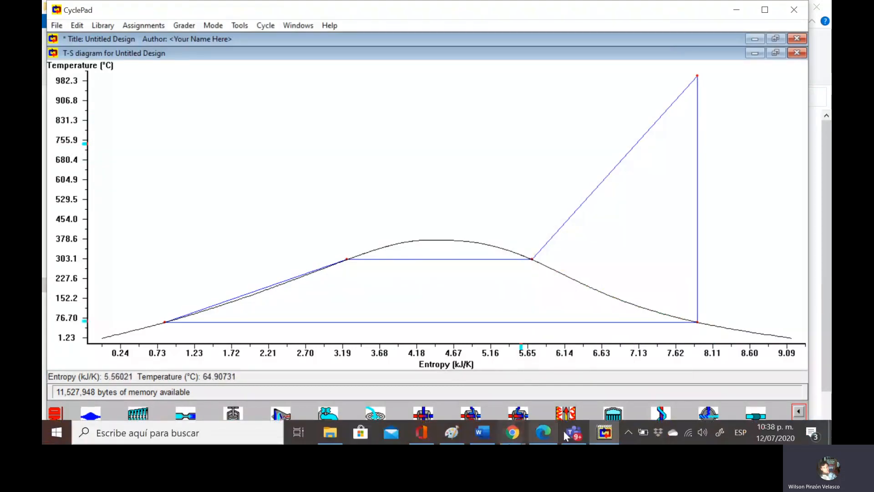
left_click(448, 431)
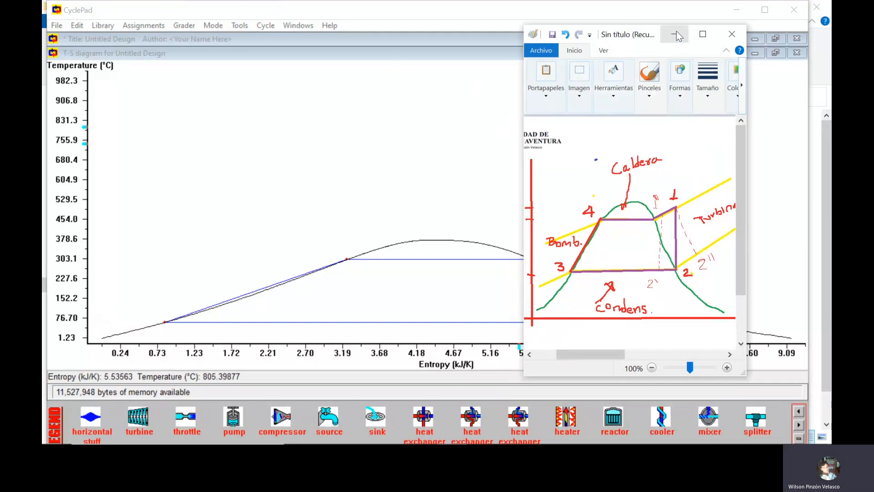
left_click(608, 50)
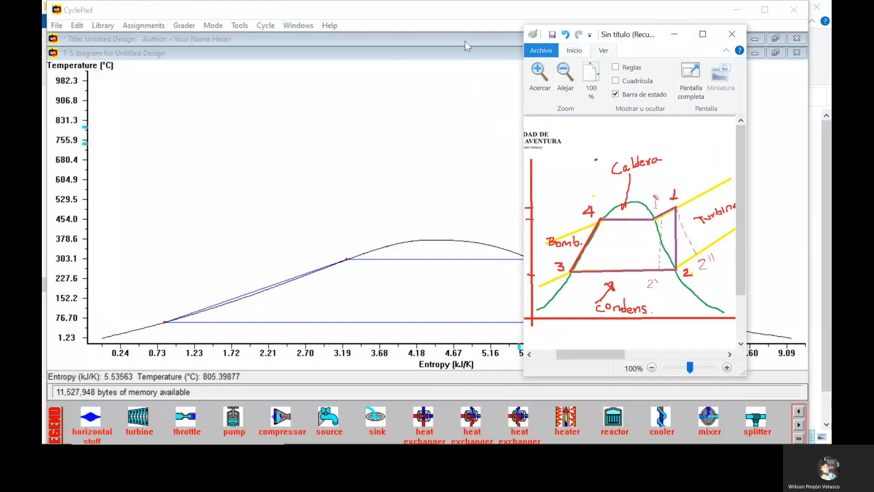
left_click(482, 150)
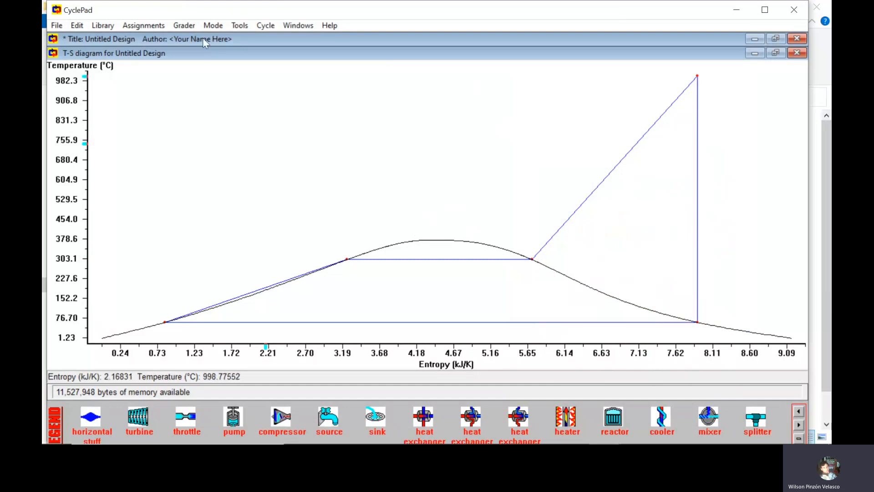
Step: Open the cycle properties, assume a max-m-dot of 45 kg/s for the cycle, and minimize the properties window
left_click(249, 27)
mouse_move(267, 29)
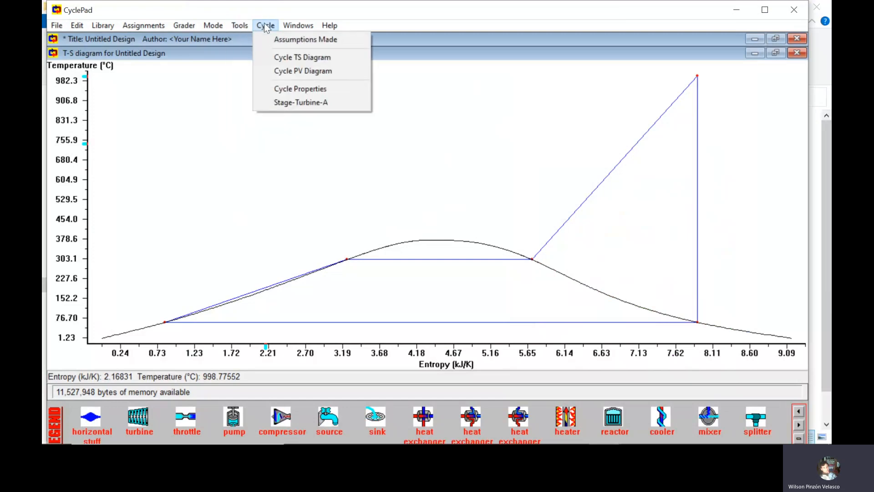
left_click(324, 90)
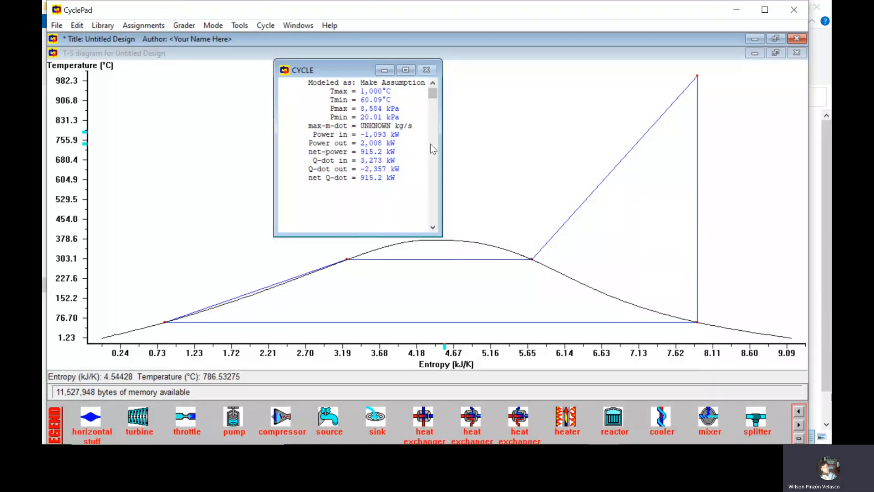
left_click(390, 126)
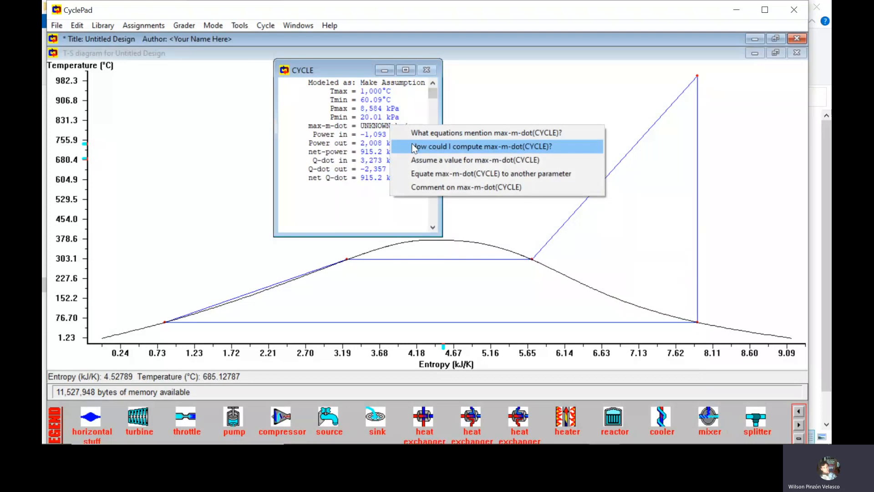
left_click(436, 160)
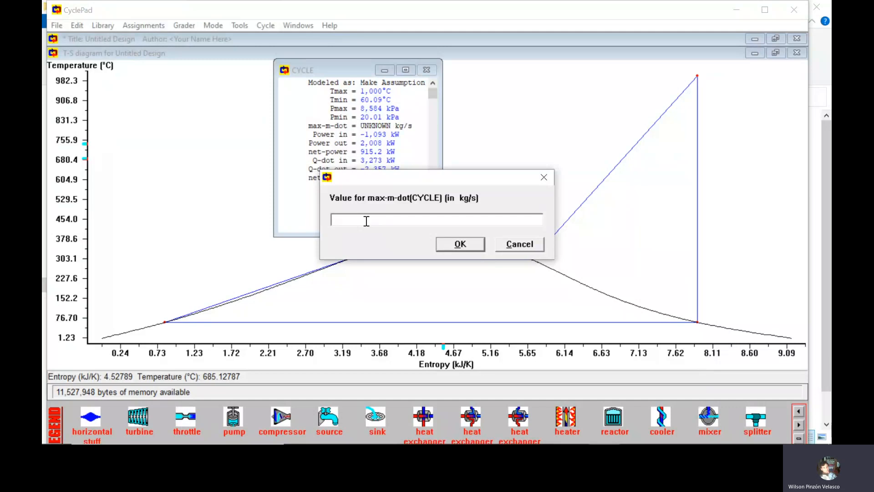
type("2")
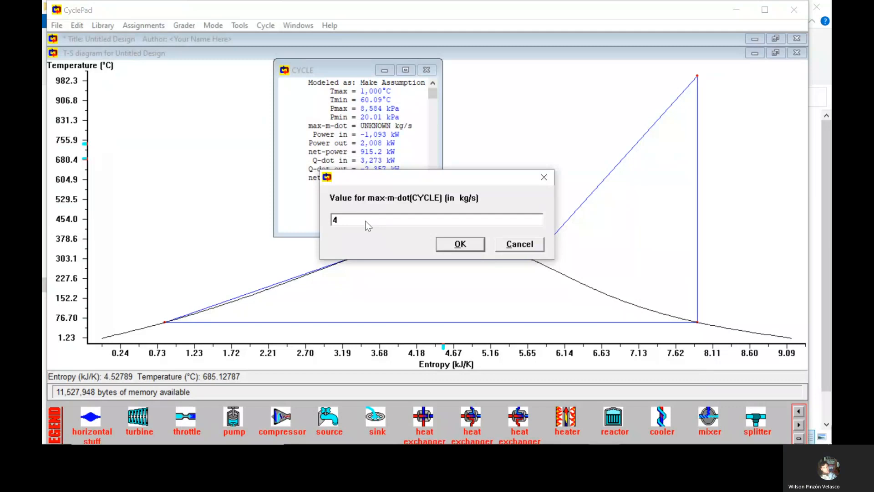
type("5")
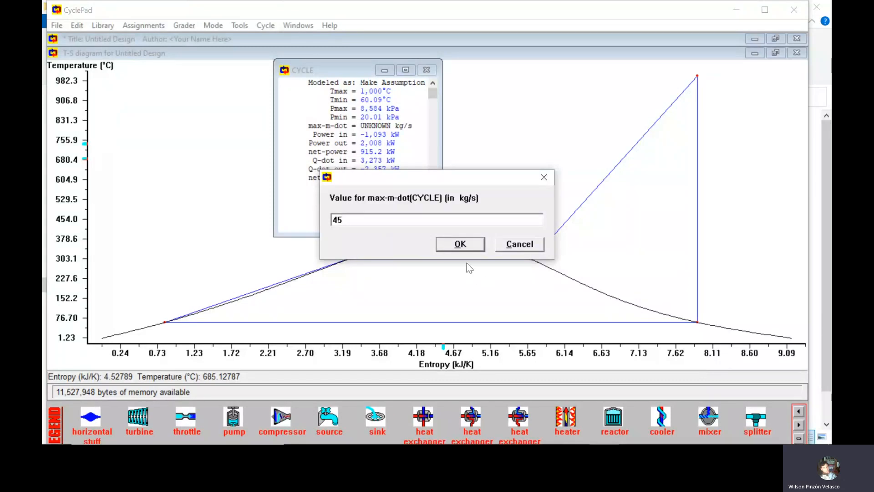
left_click(462, 244)
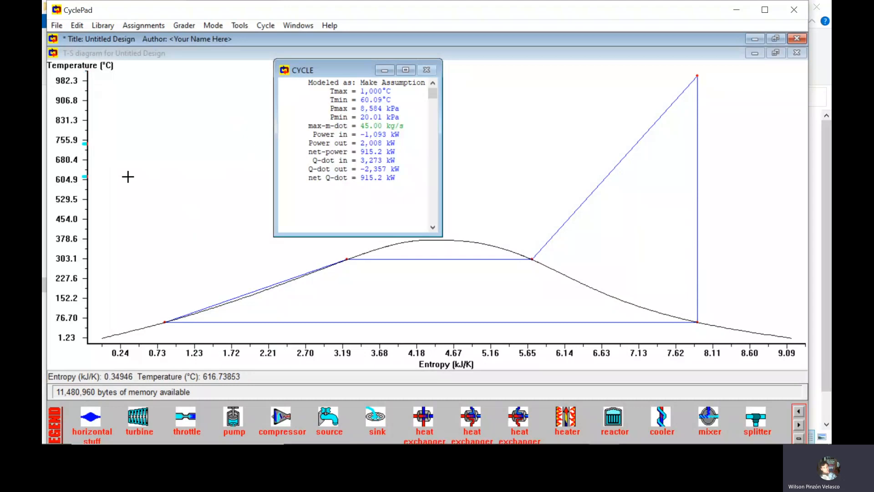
left_click(385, 71)
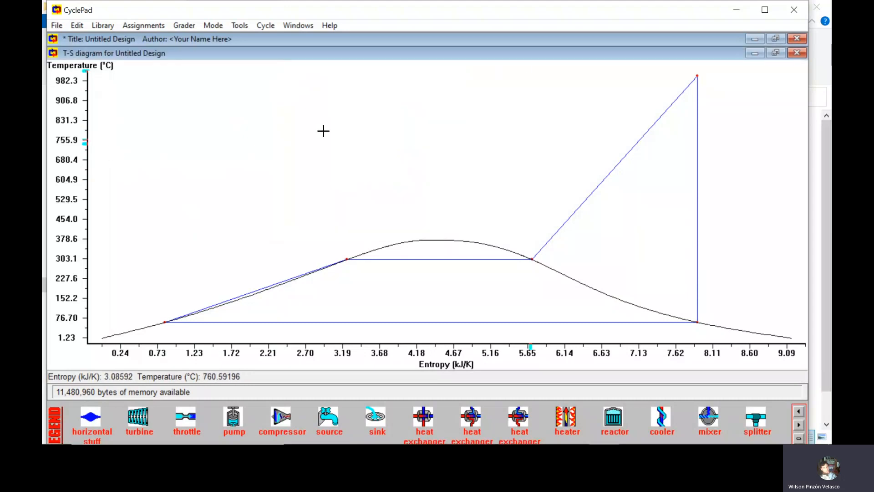
Step: Save the design in the Documents folder under the name "ejemlplo video tutorial"
left_click(57, 26)
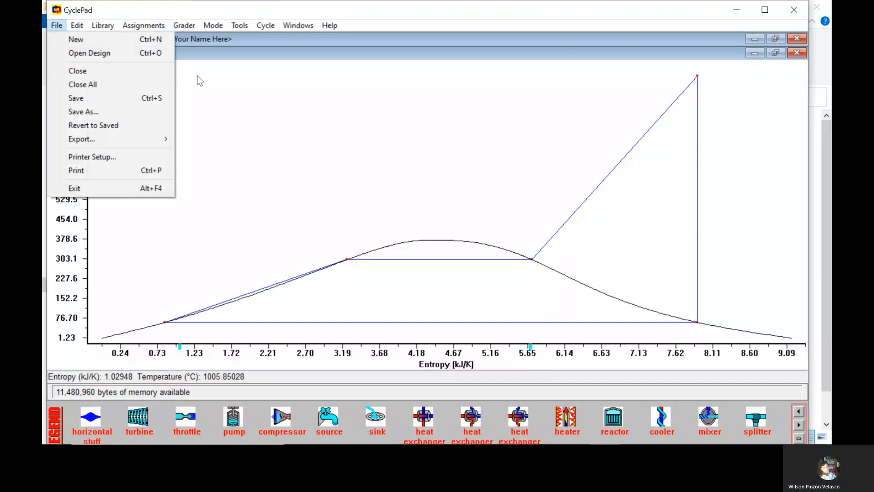
left_click(95, 111)
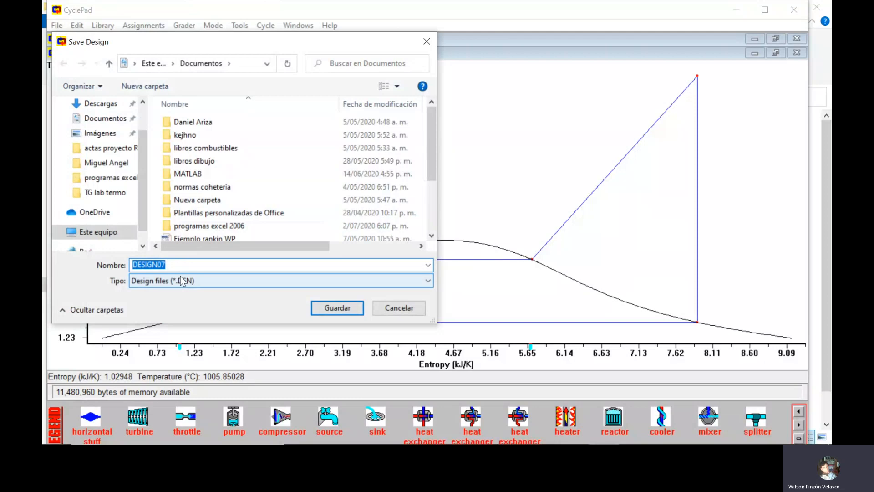
key("BackSpace")
type("ejemloplo video t")
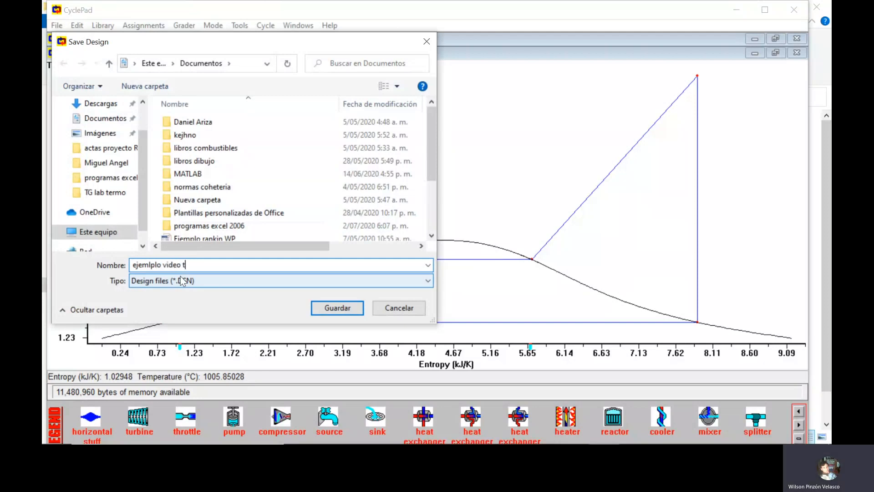
type("utorial")
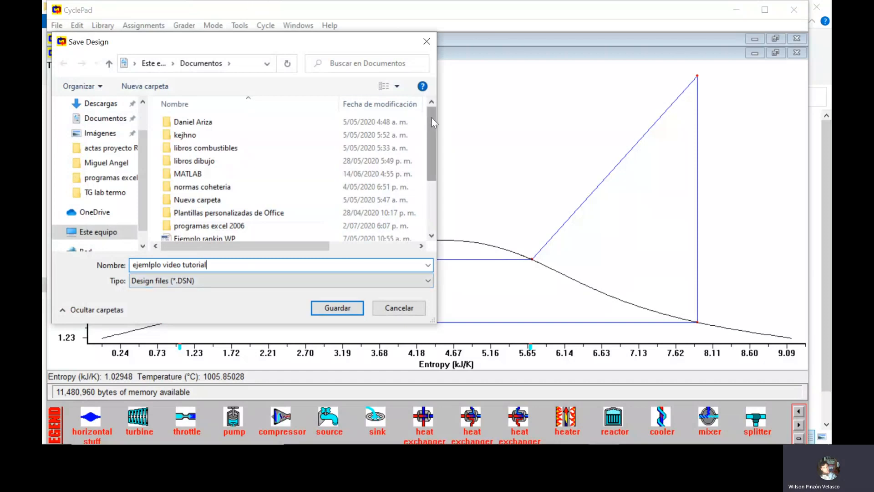
left_click_drag(431, 117, 444, 166)
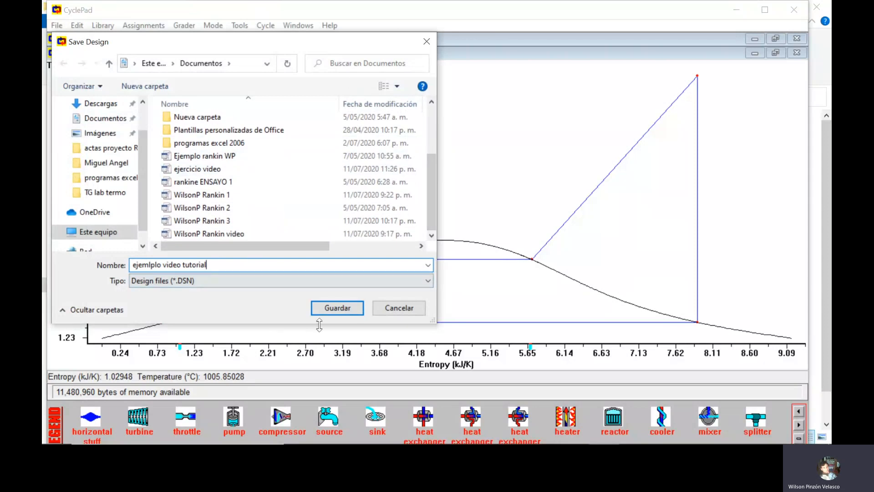
left_click(337, 309)
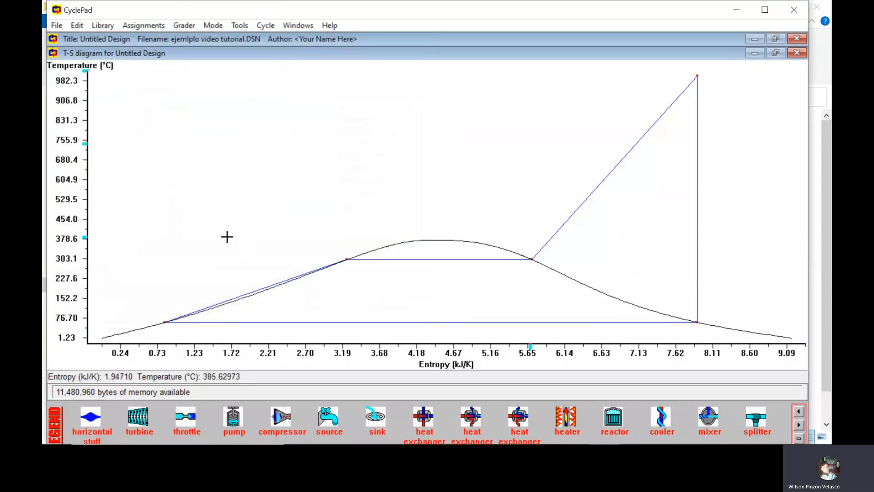
Step: Close the T-S diagram and the saved design
left_click(796, 53)
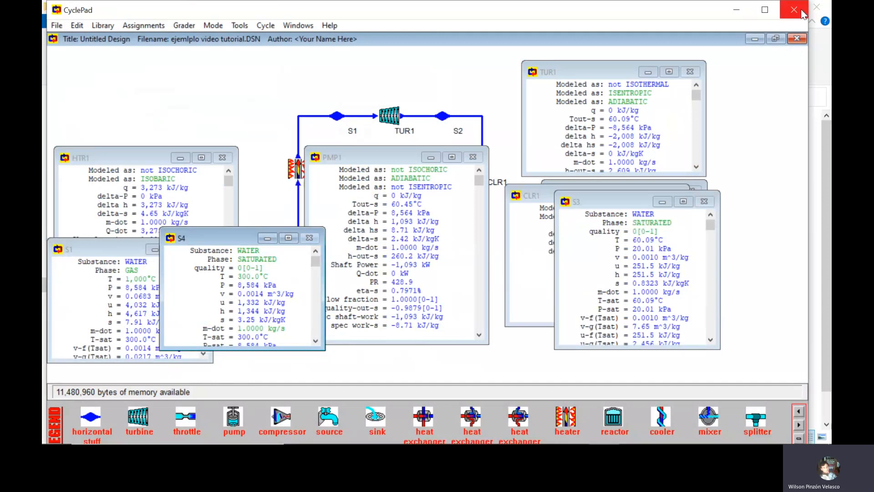
left_click(55, 25)
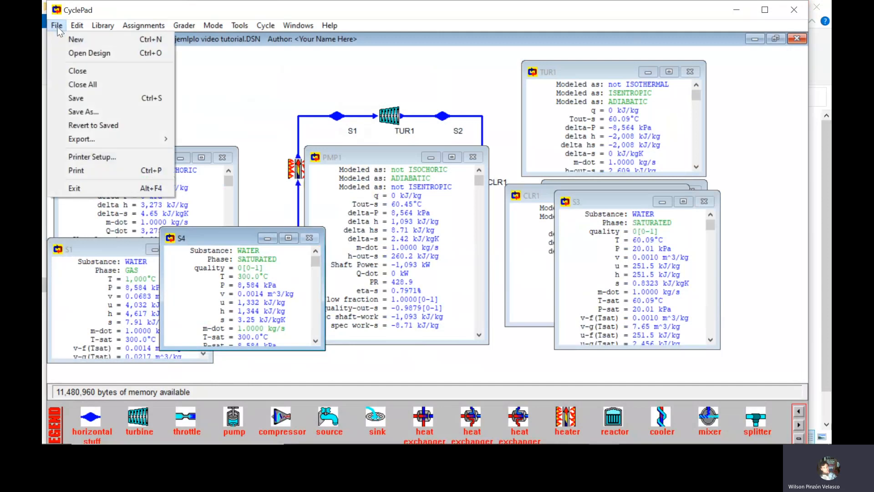
left_click(78, 72)
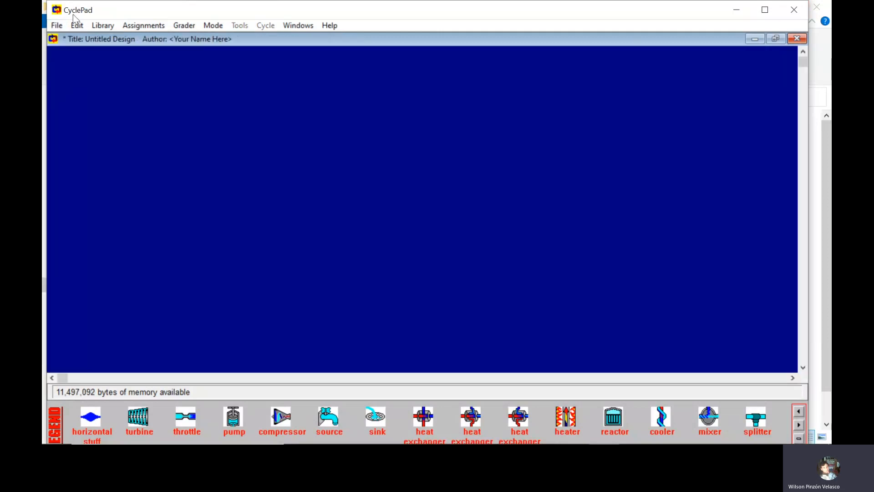
Step: Open the design file "ejemlplo video tutorial" from the Documents folder
left_click(53, 25)
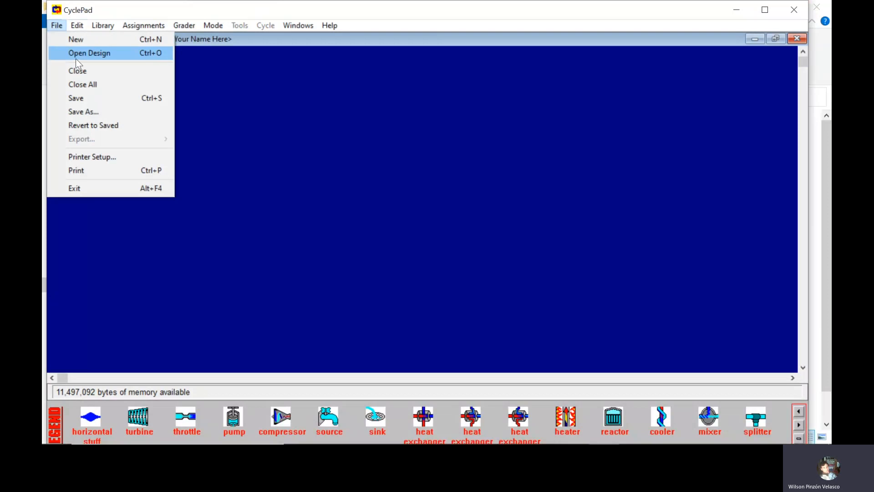
left_click(92, 54)
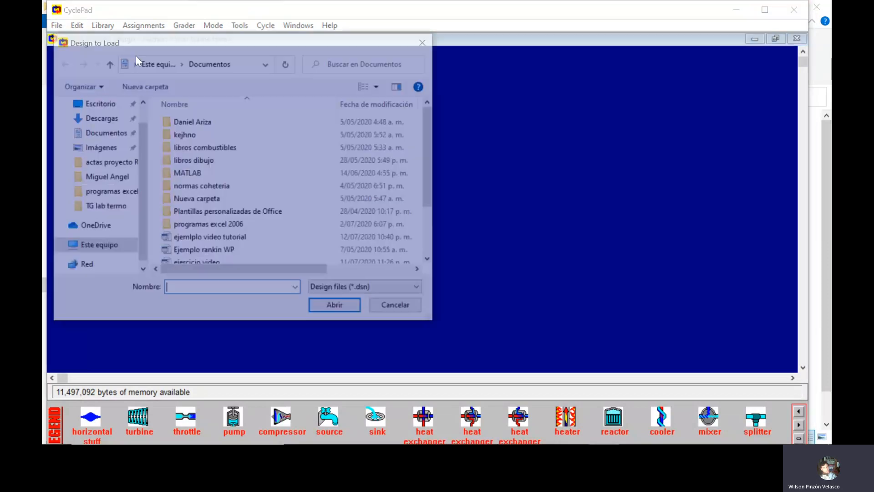
scroll(265, 175, "down", 2)
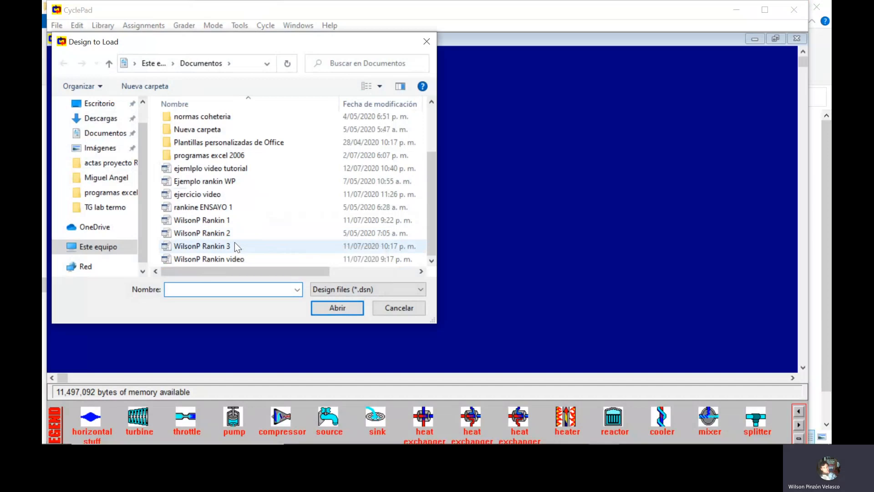
double_click(211, 168)
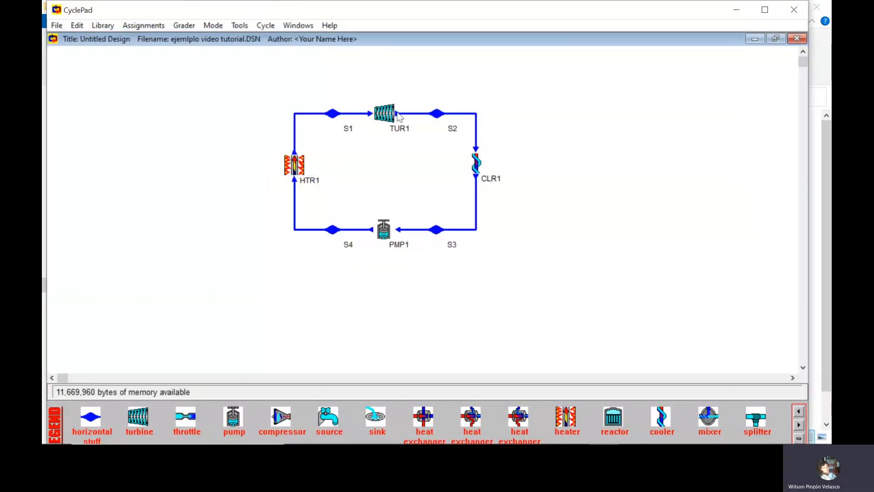
Step: Open the meters of turbine TUR1 and heater HTR1, and plot the reopened cycle's T-S diagram
left_click(387, 117)
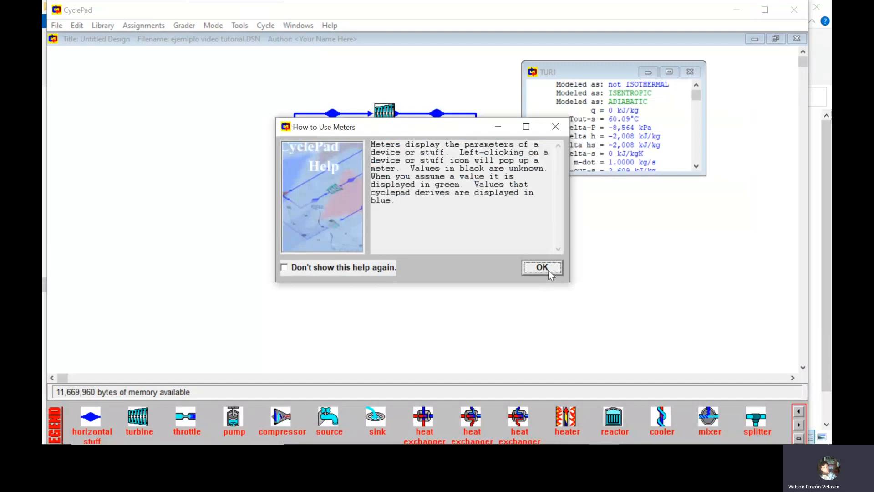
left_click(548, 269)
left_click(295, 166)
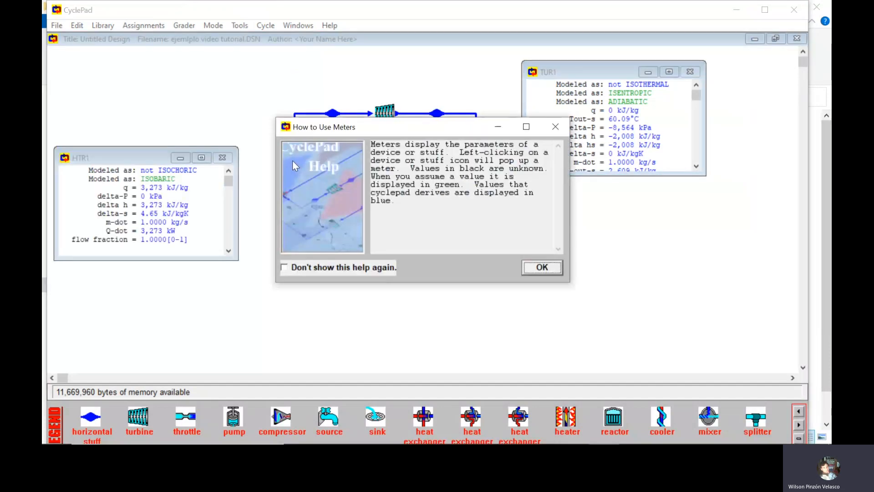
left_click(543, 267)
left_click(266, 26)
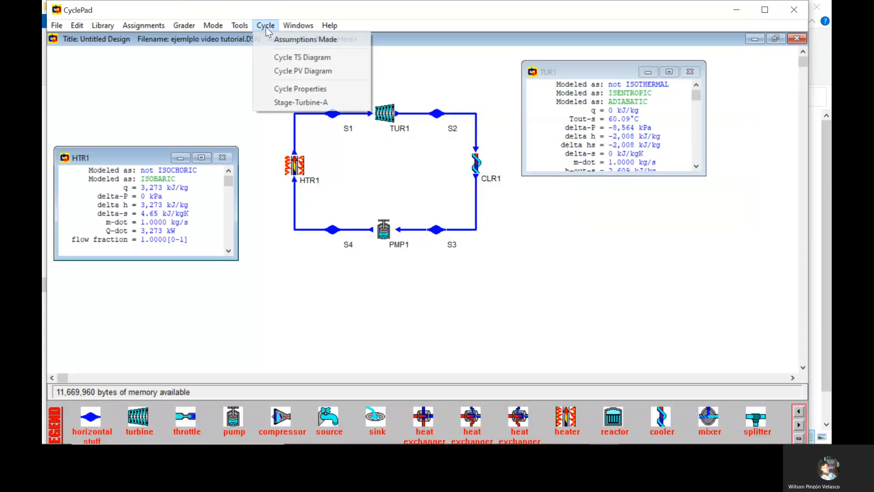
left_click(318, 58)
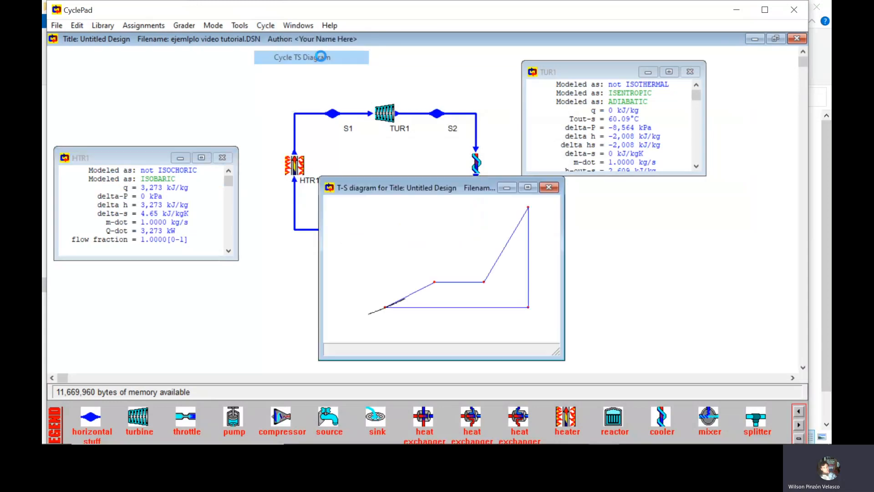
Step: Replace the T-S diagram with a maximized P-V diagram of the cycle
left_click(552, 187)
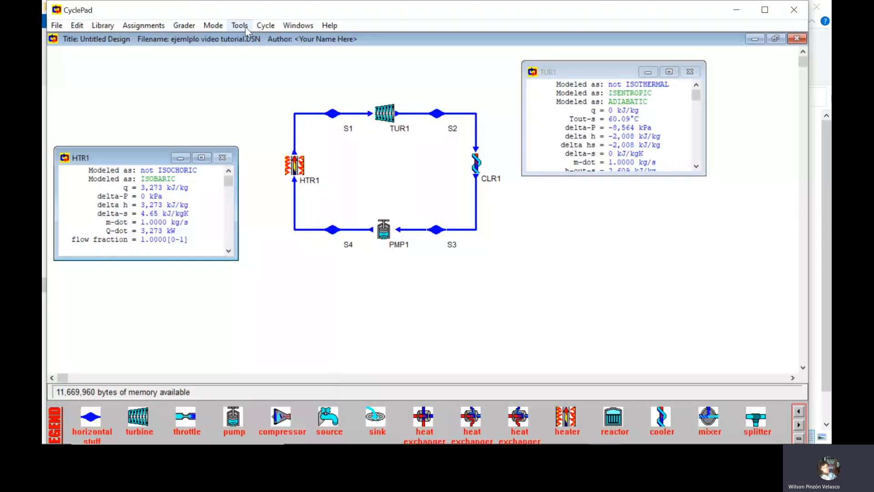
left_click(265, 26)
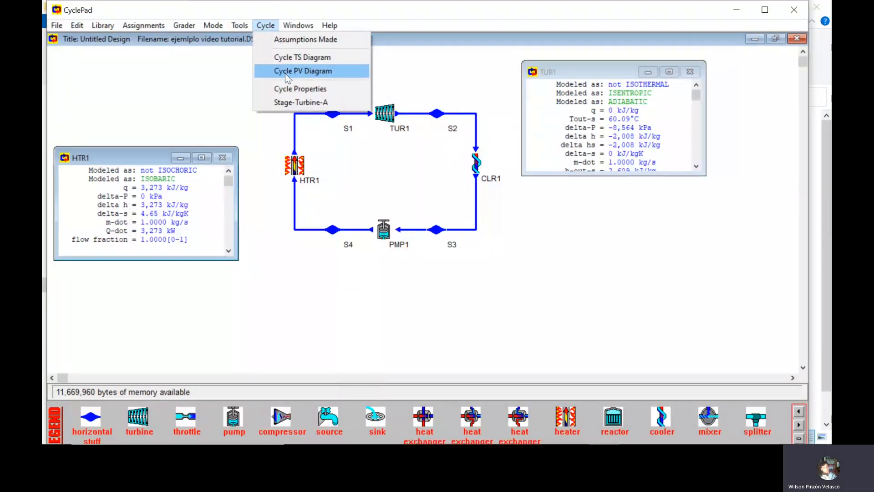
left_click(294, 72)
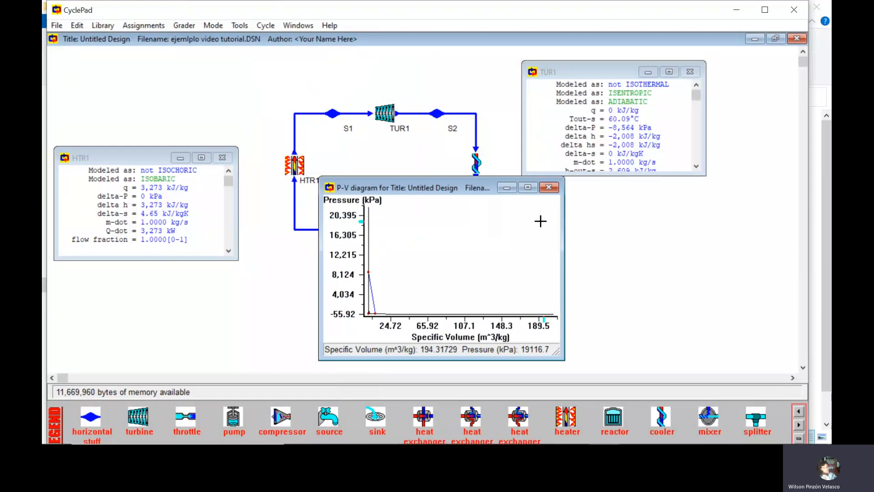
left_click_drag(469, 192, 407, 82)
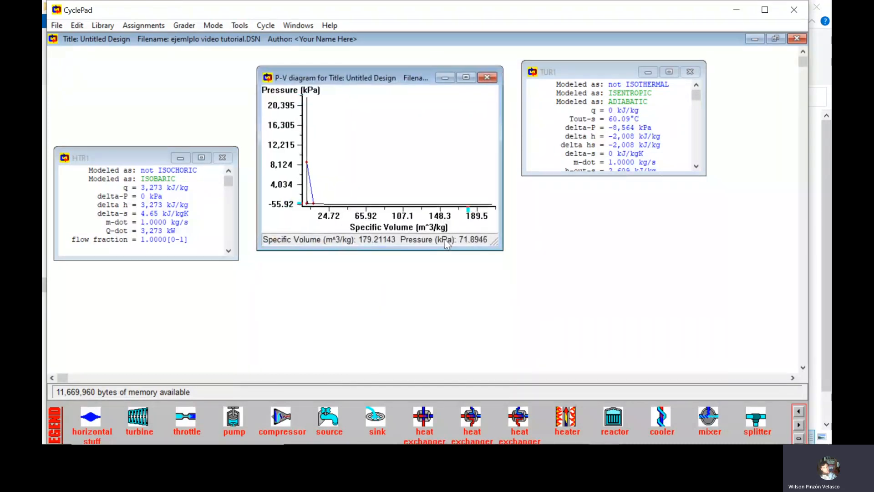
left_click(466, 77)
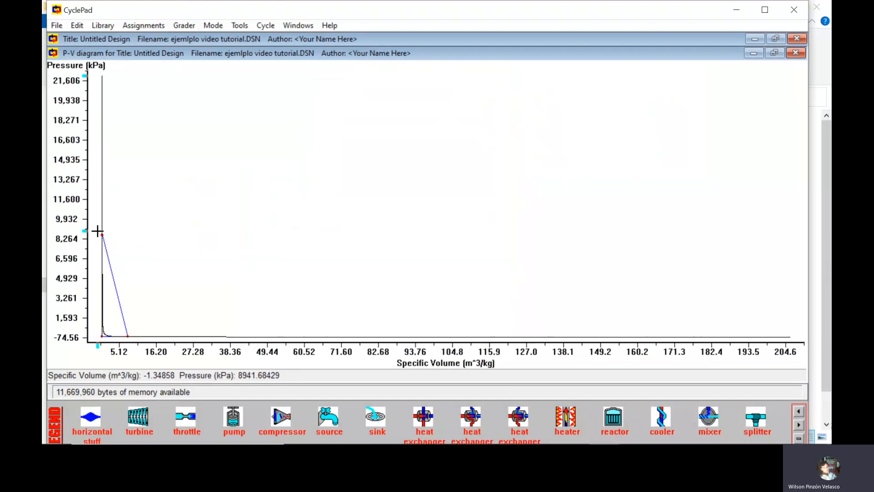
Step: Zoom the P-V diagram in on the area enclosing the cycle's state points
right_click(125, 245)
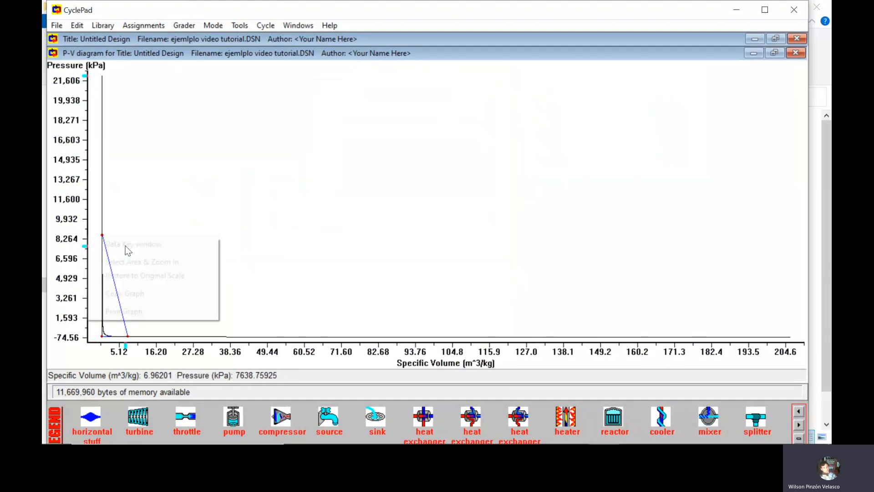
left_click(156, 262)
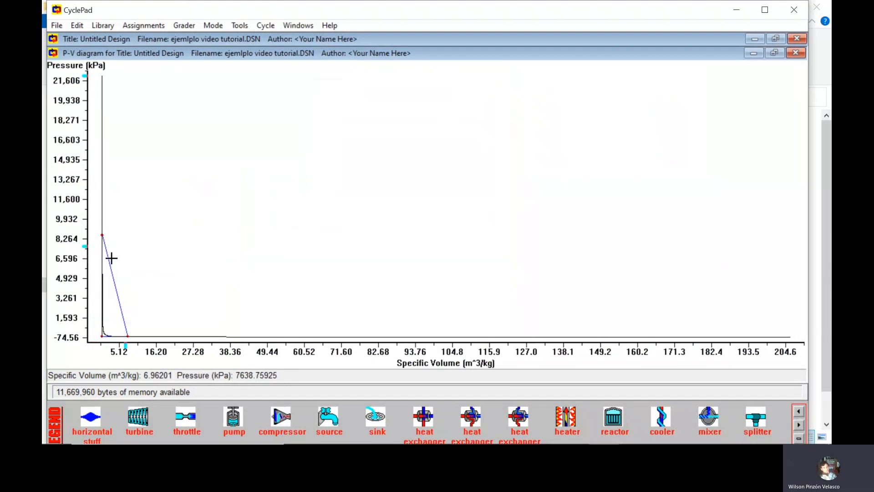
left_click_drag(92, 232, 176, 352)
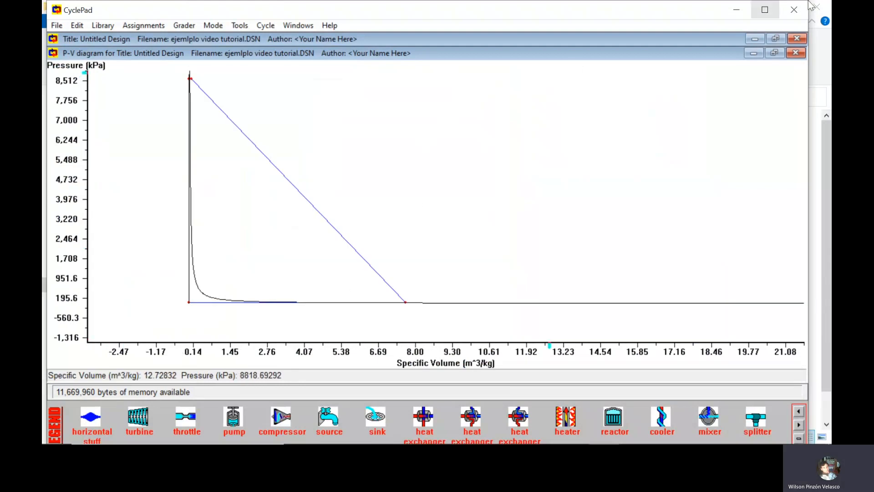
Step: Close the P-V diagram while keeping the design open, and enlarge the TUR1 meter to show more turbine properties
left_click(795, 11)
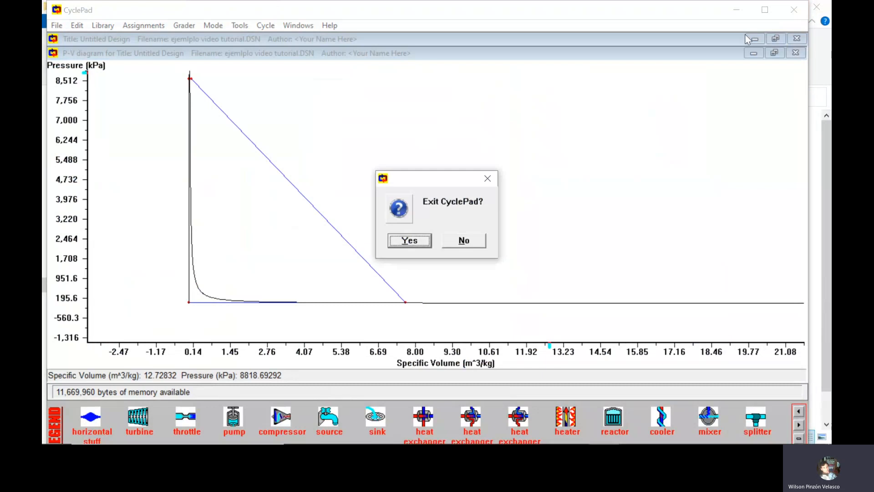
left_click(467, 241)
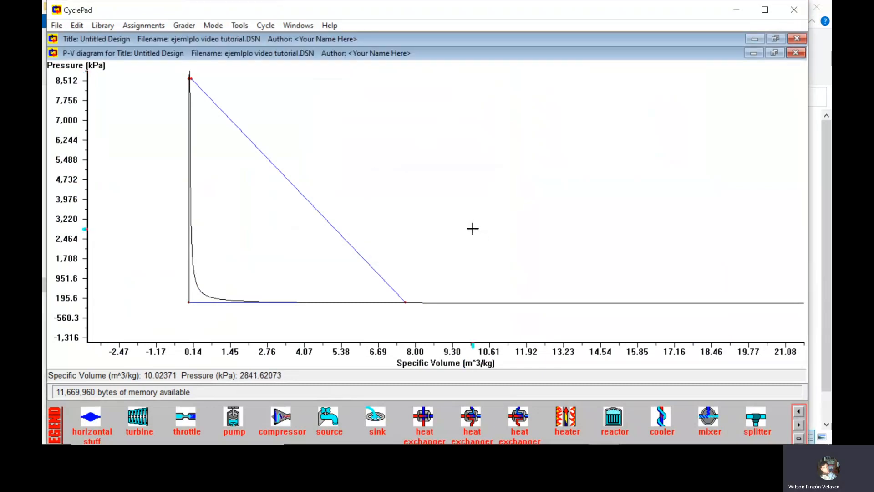
left_click(792, 51)
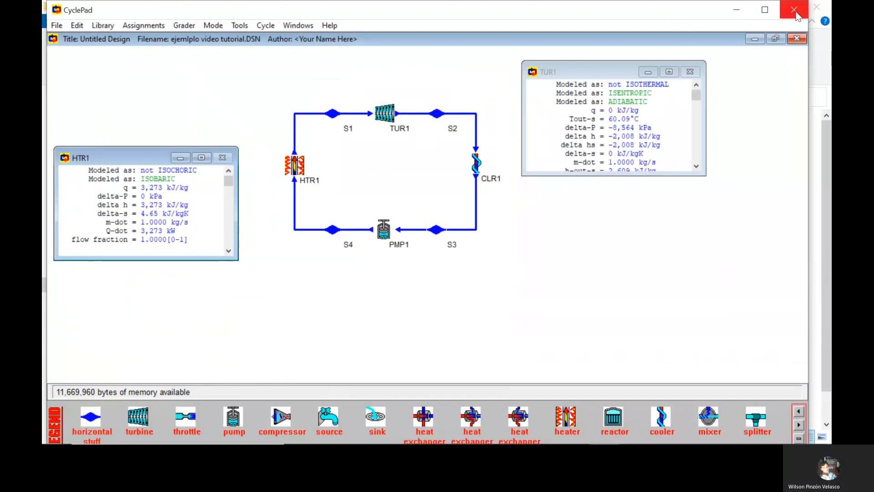
left_click_drag(613, 174, 606, 244)
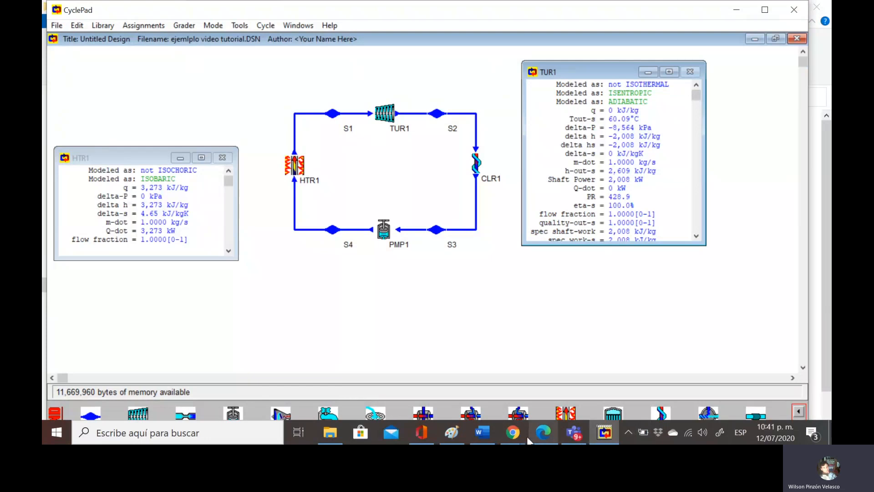
Step: Switch to Paint and maximize the hand-drawn T-S sketch and cycle schematic for review
left_click(452, 431)
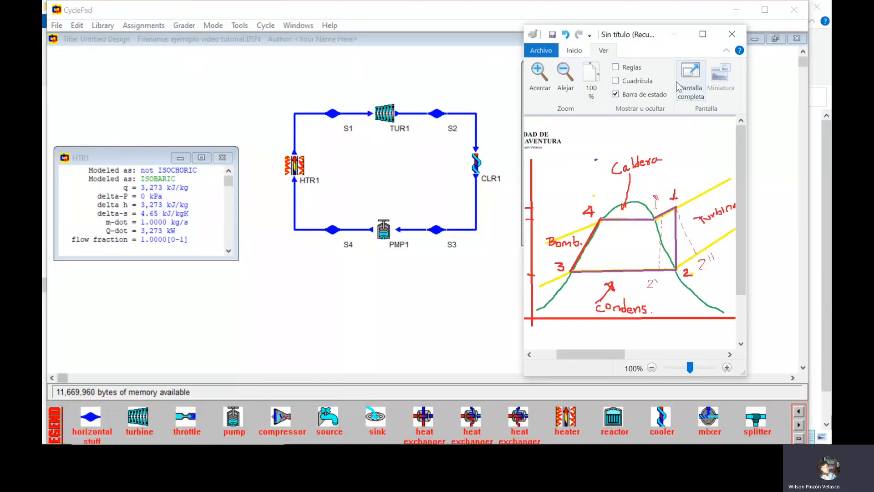
left_click(702, 34)
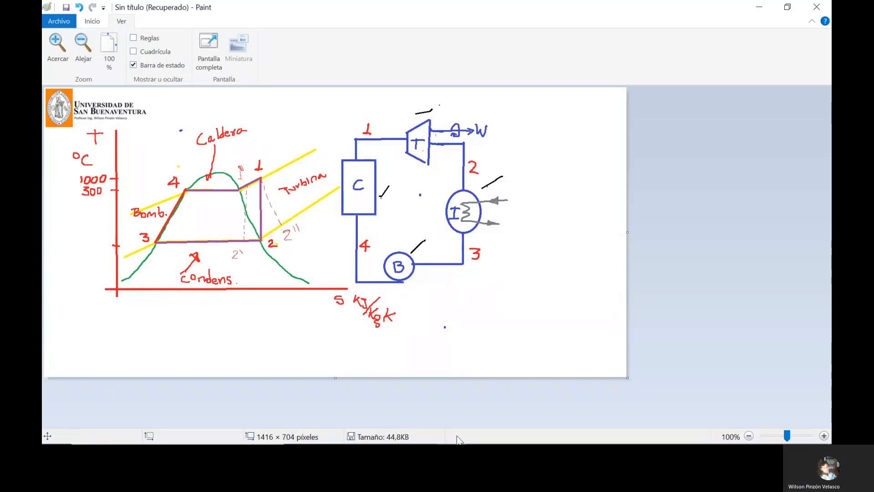
Step: Switch to the Microsoft Teams meeting in Chrome and access its additional meeting actions
mouse_move(521, 442)
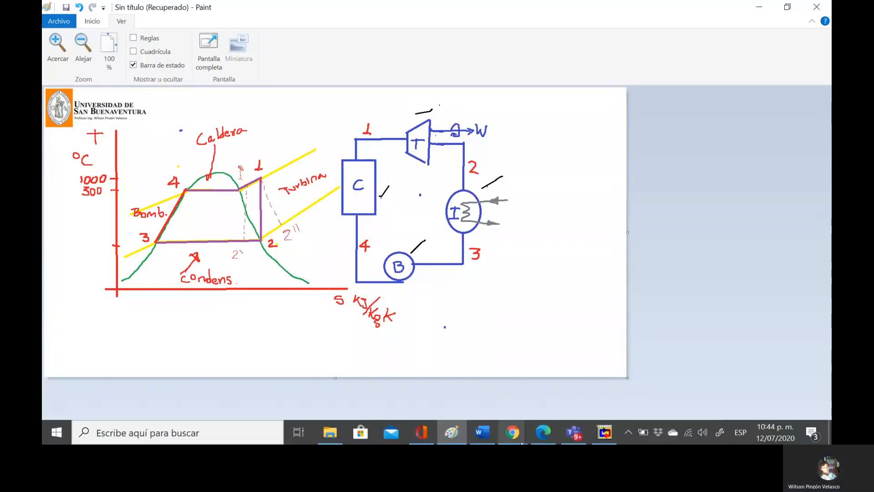
left_click(482, 393)
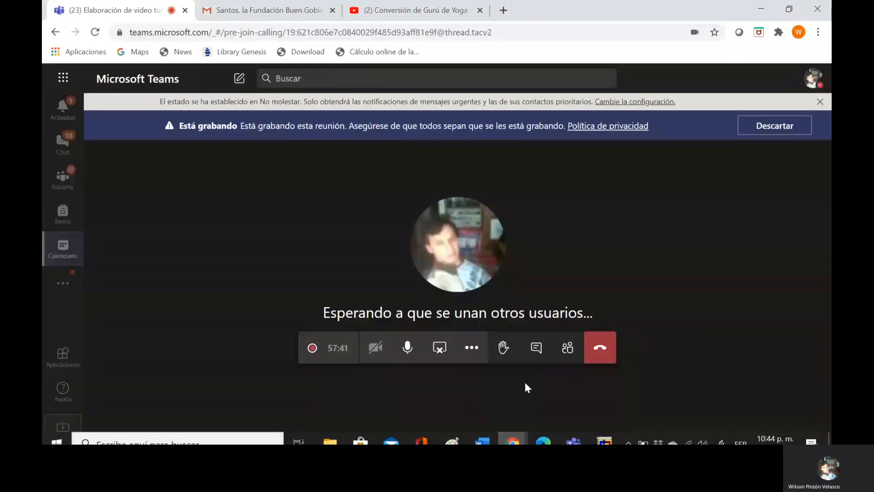
left_click(477, 351)
left_click(407, 278)
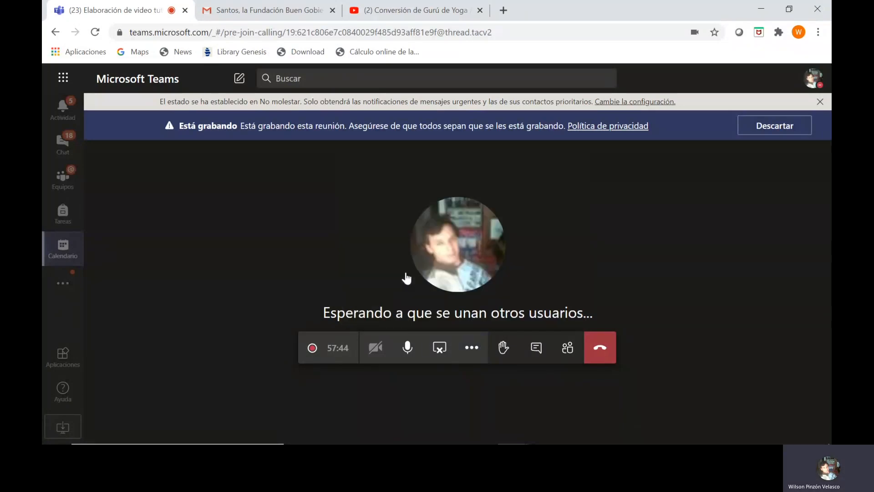